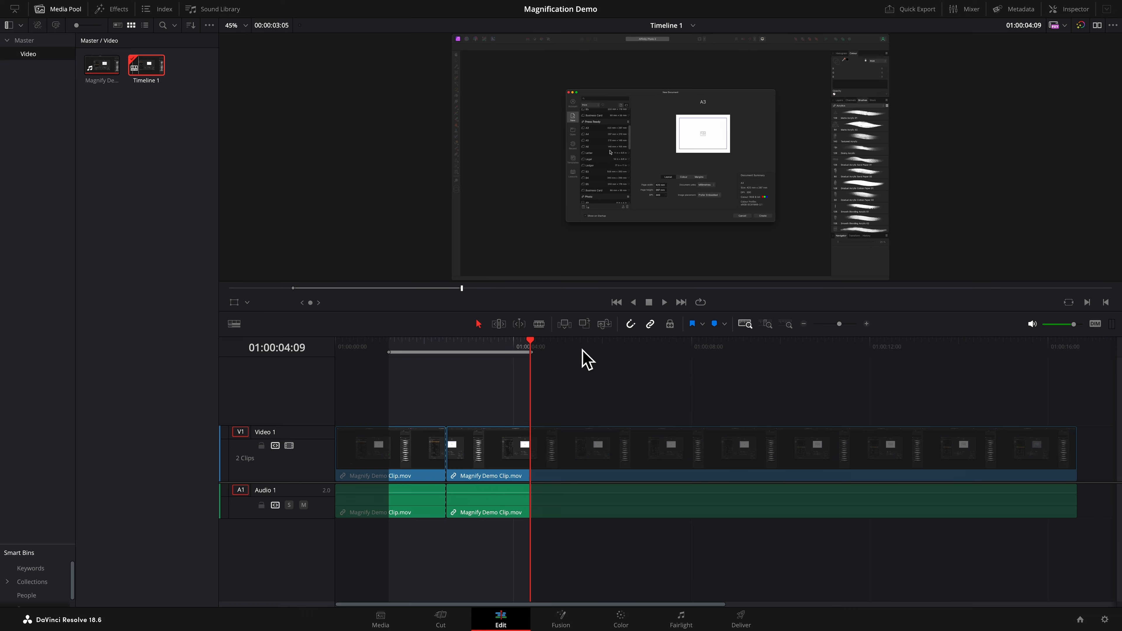
Extend both ends of the timeline's marked in-out range so that it ends at 01:00:05:08.
click(653, 347)
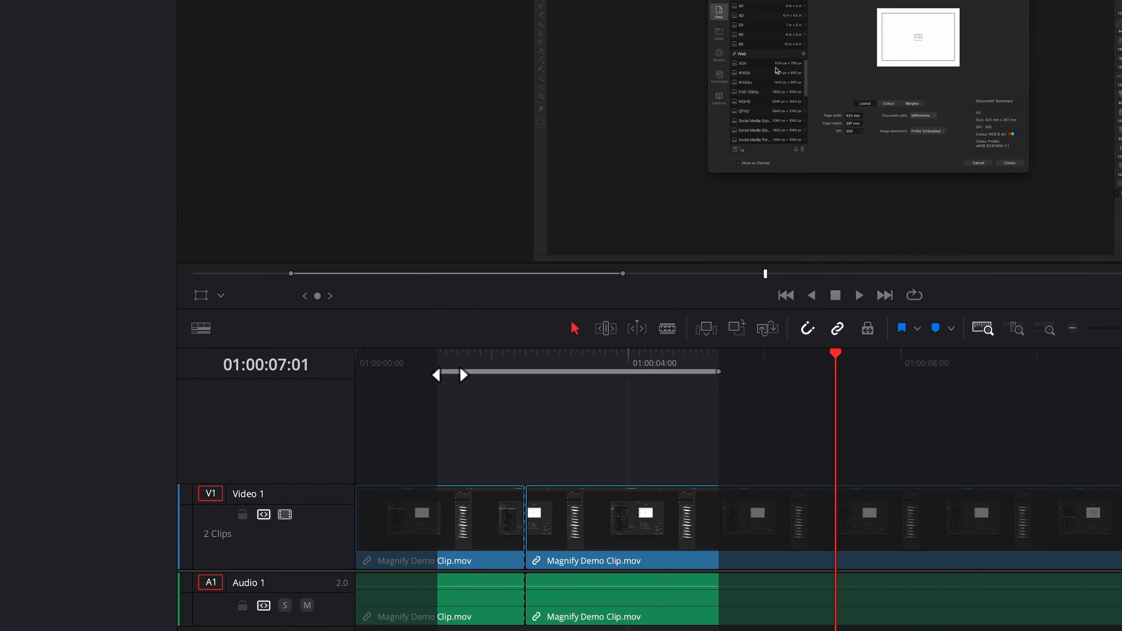
drag(463, 372, 441, 371)
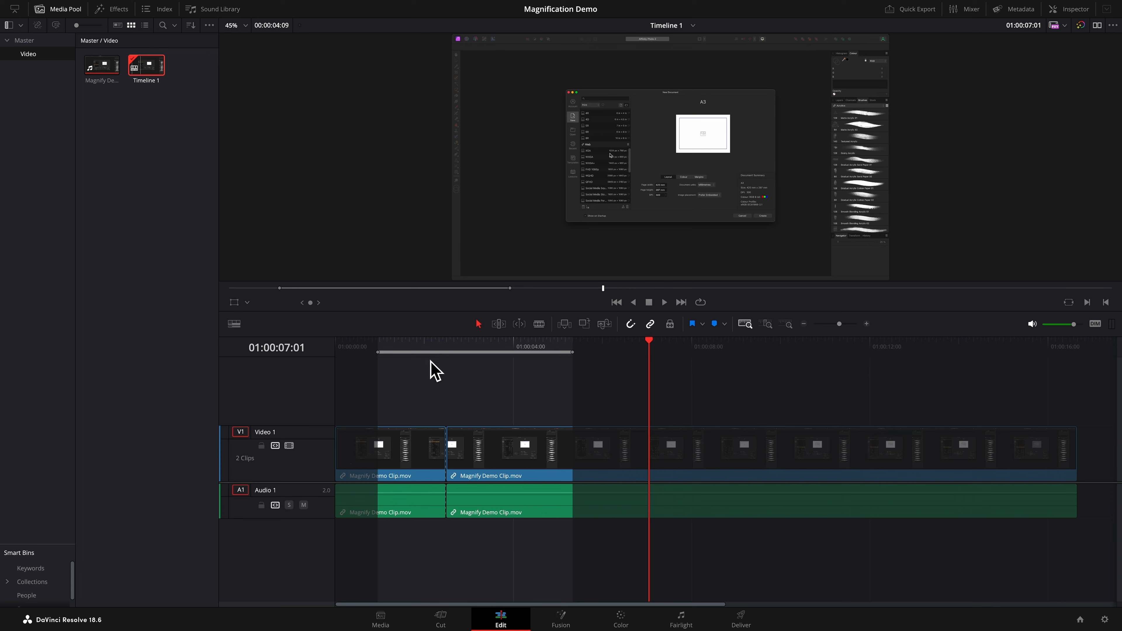
Add a second video track above Video 1 and copy the marked range of the two clips.
right_click(289, 384)
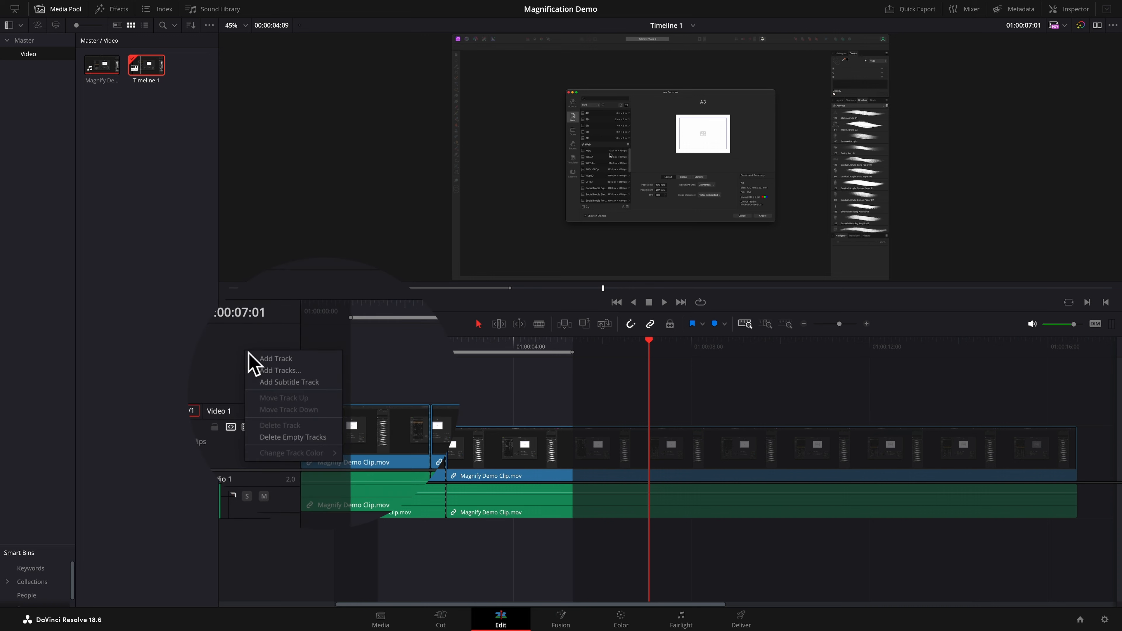
click(269, 359)
key(ctrl+c)
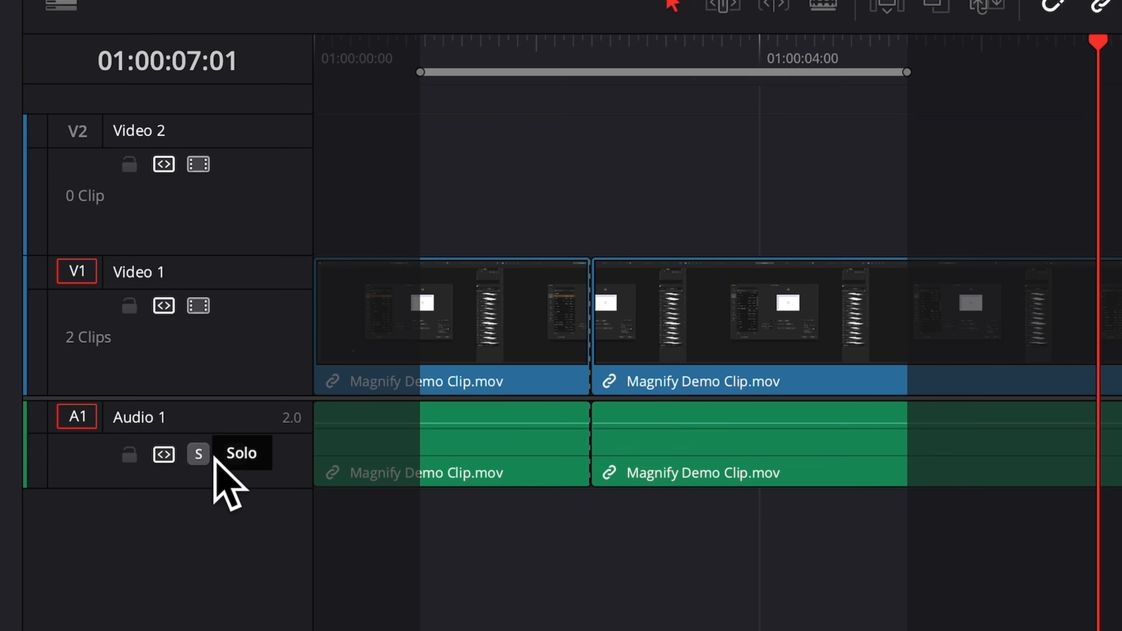
Turn off auto track selection for Audio 1 and Video 1, and paste the copied range onto Video 2, saving the project.
click(171, 460)
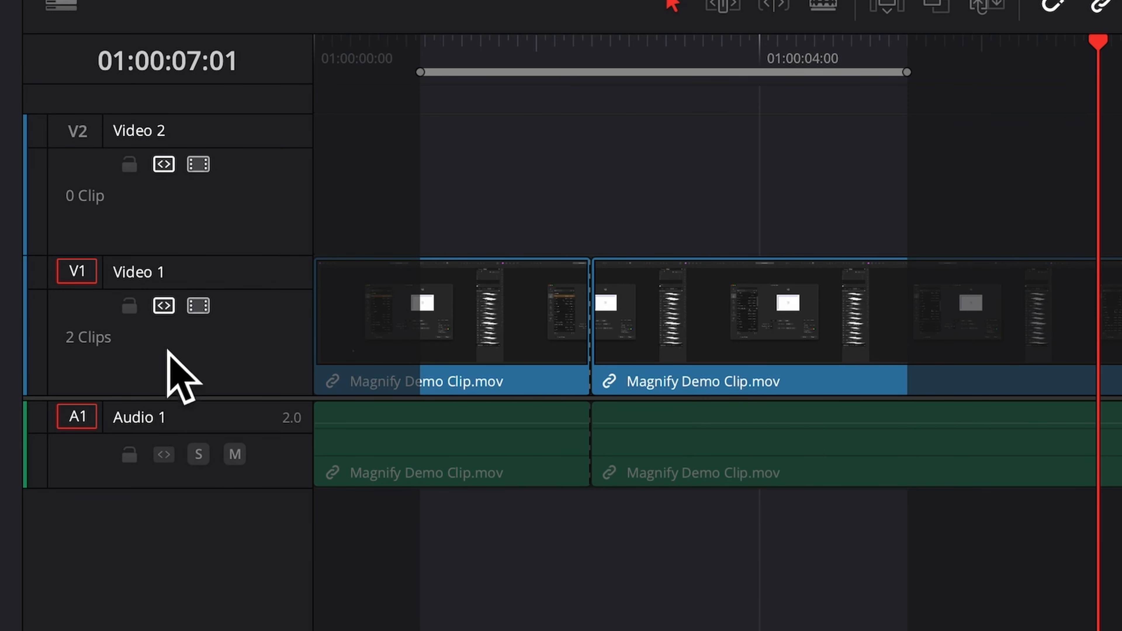
click(173, 310)
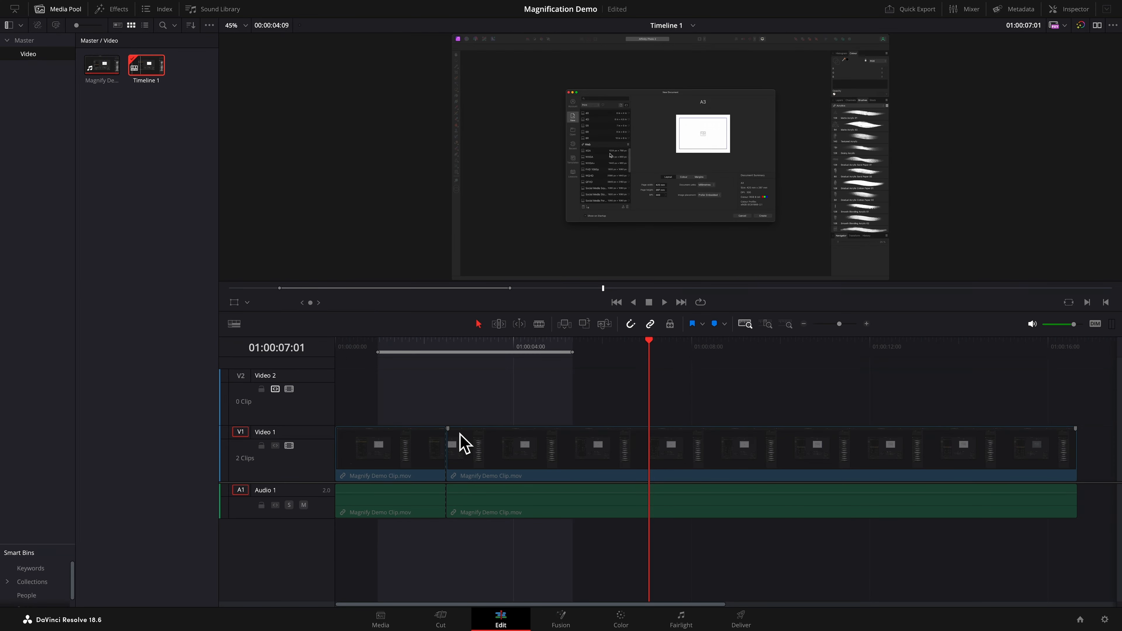
key(ctrl+s)
key(ctrl+v)
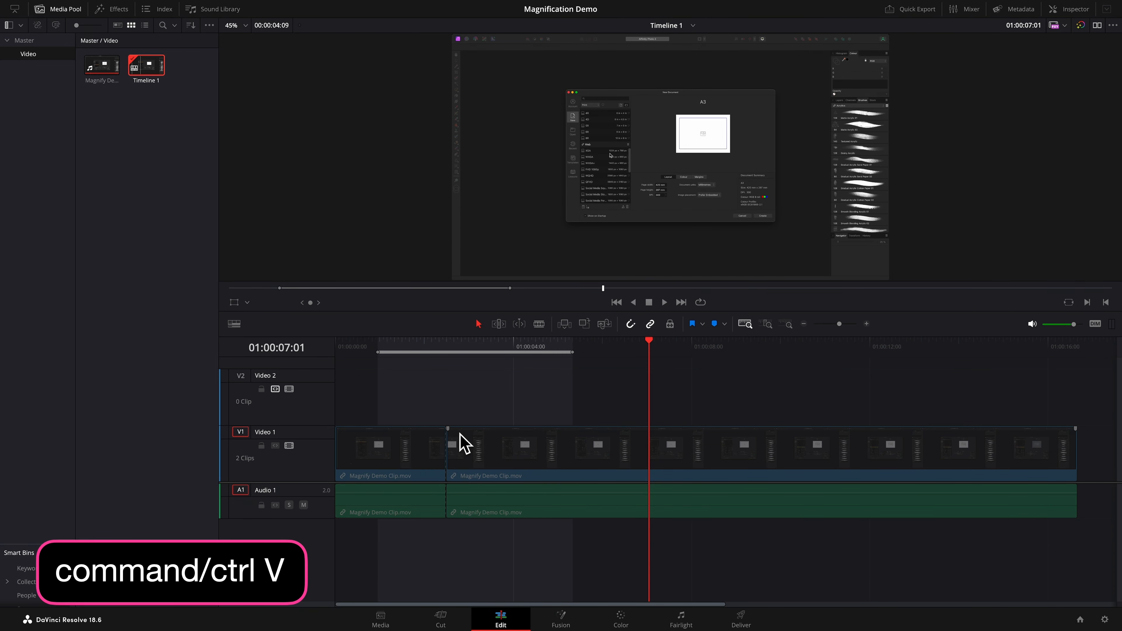
key(ctrl+v)
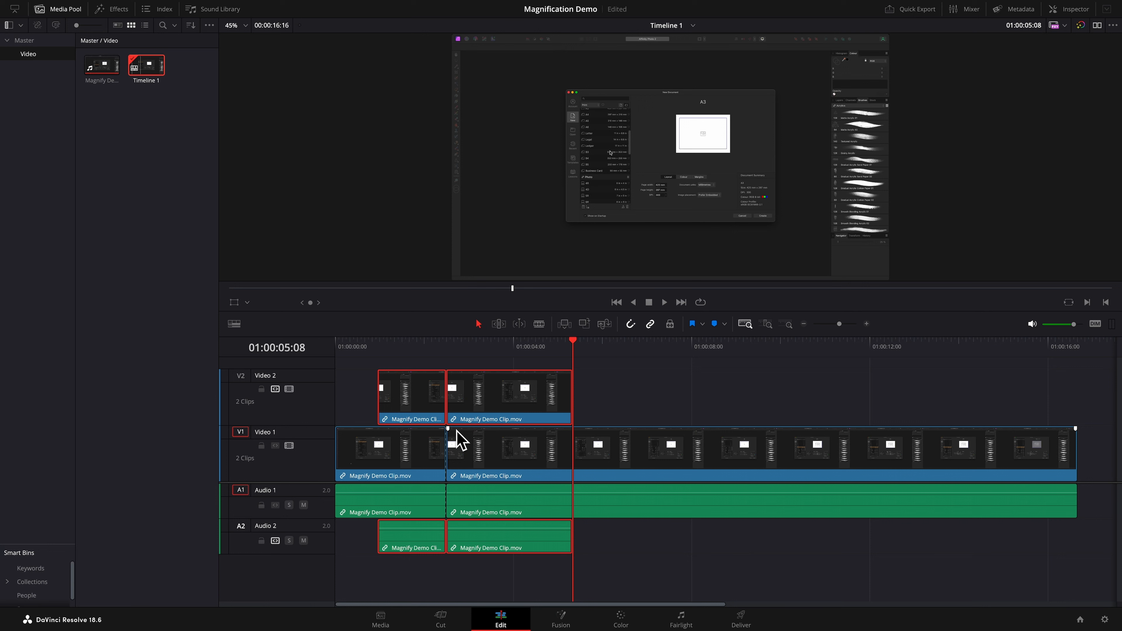
key(ctrl+s)
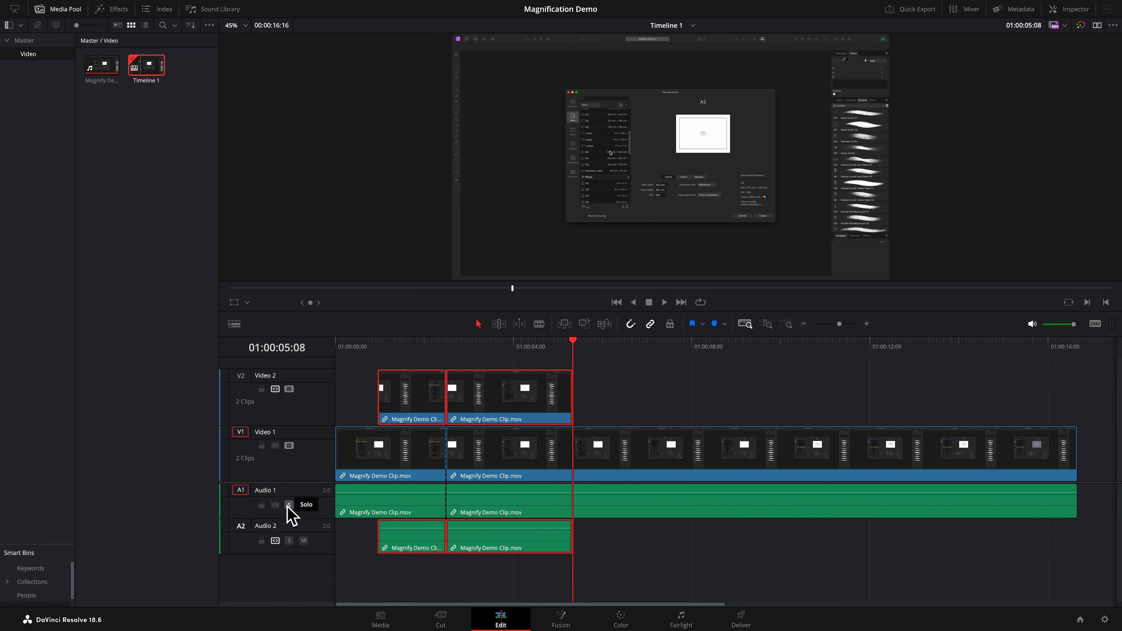
Turn auto track selection back on for Audio 1 and Video 1, and save the project.
click(276, 505)
click(276, 446)
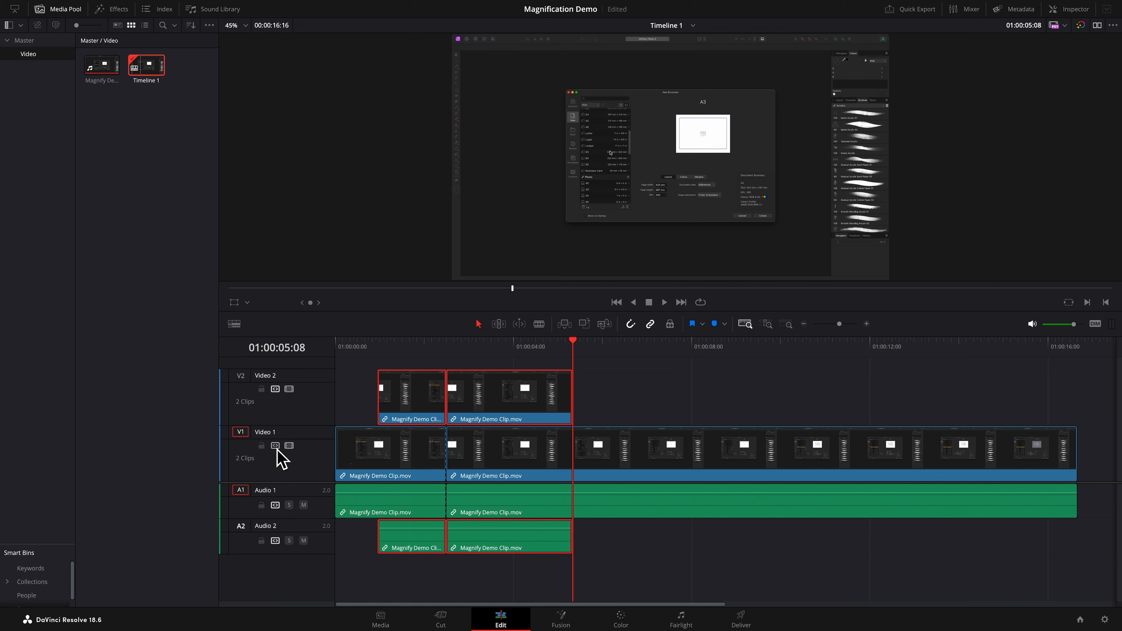
key(ctrl+s)
Turn off linked selection and delete both audio clips on the Audio 2 track.
click(631, 549)
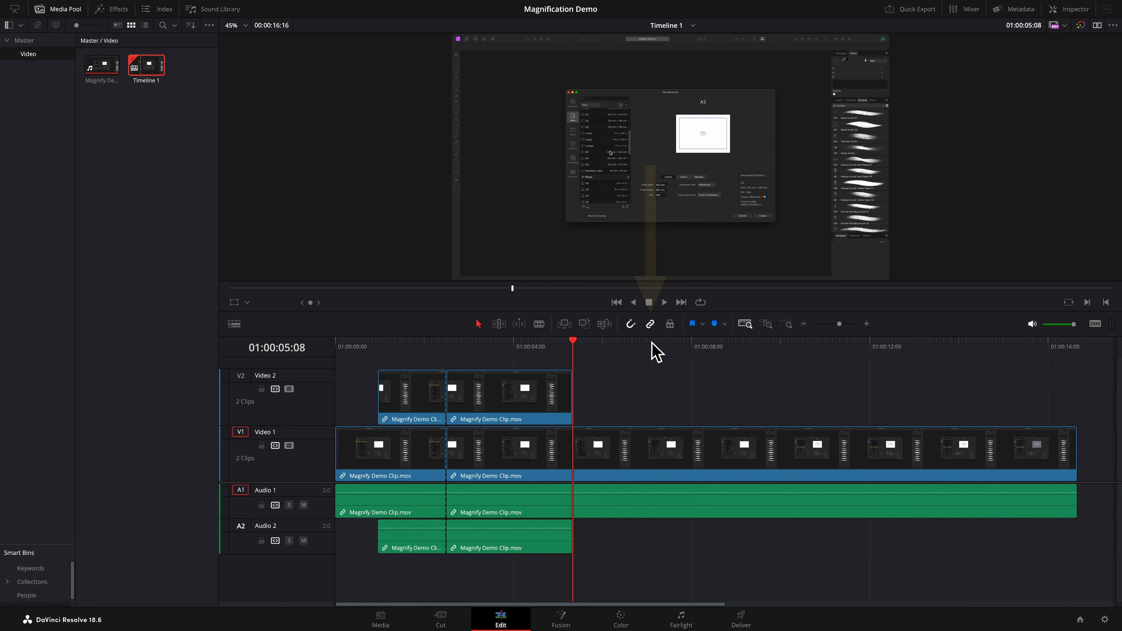
click(652, 330)
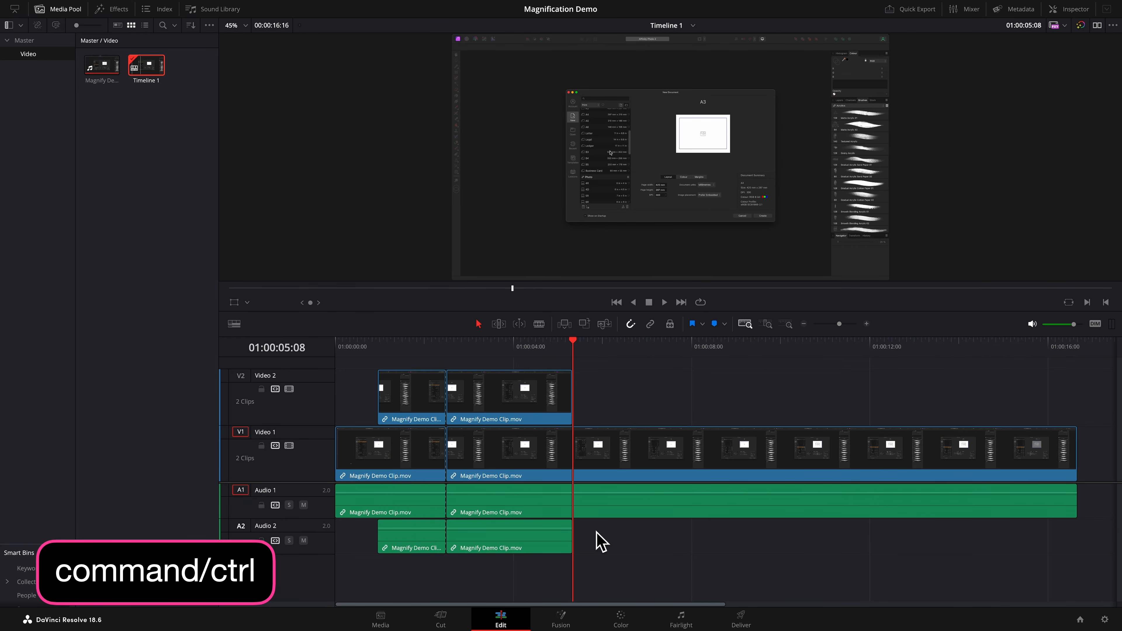
ctrl+click(409, 549)
ctrl+click(499, 550)
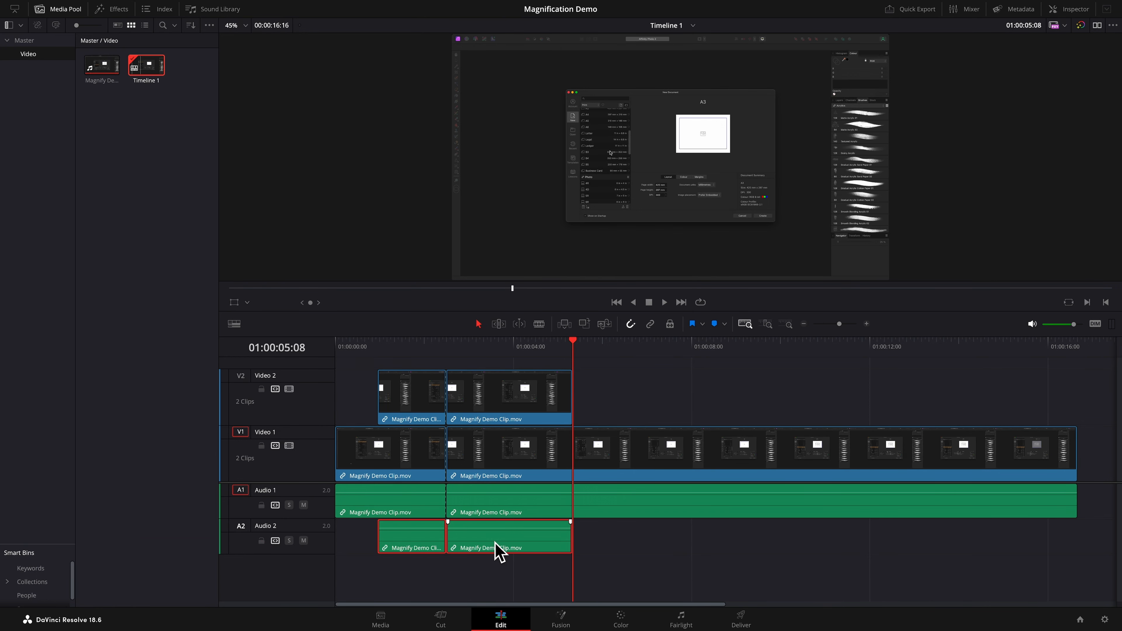
key(Delete)
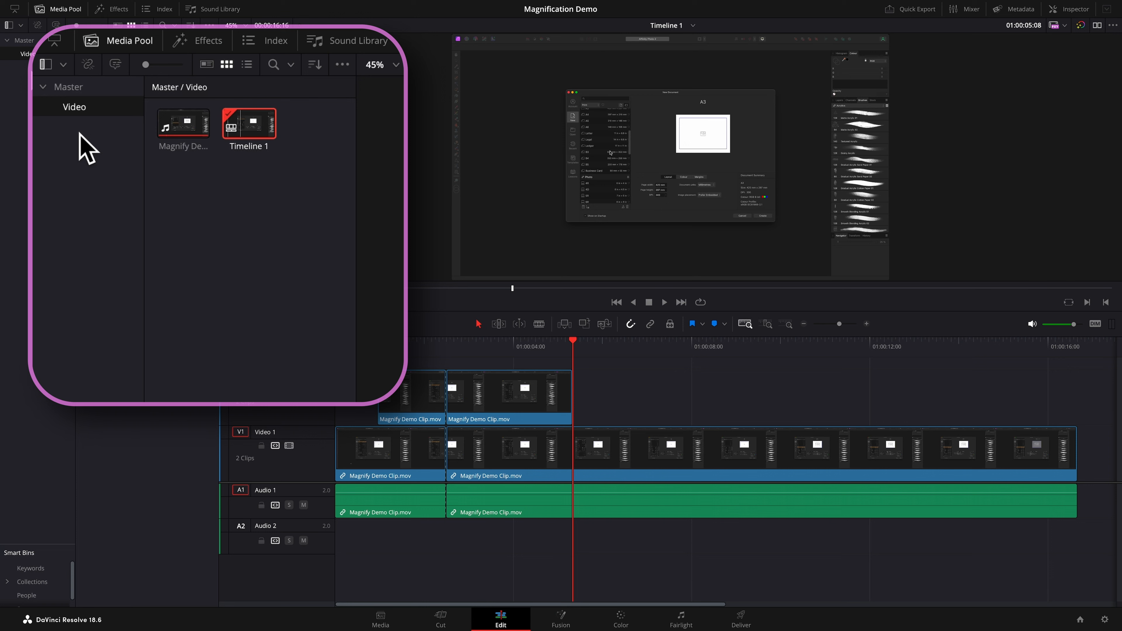
Create a new bin named Compound Clips under Master in the media pool.
click(24, 40)
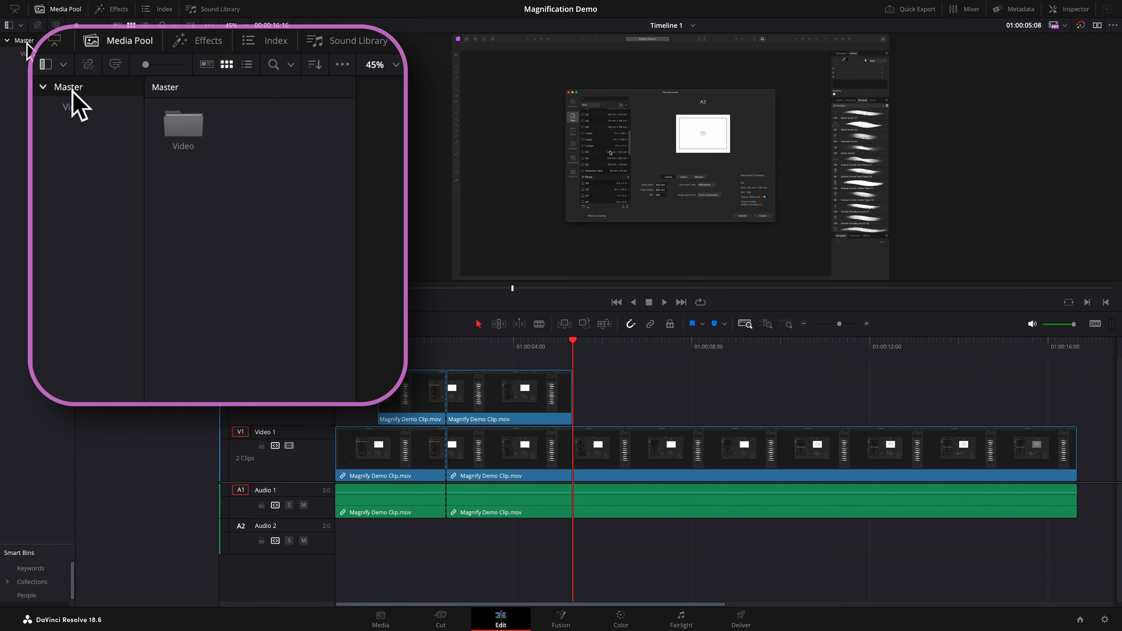
right_click(78, 157)
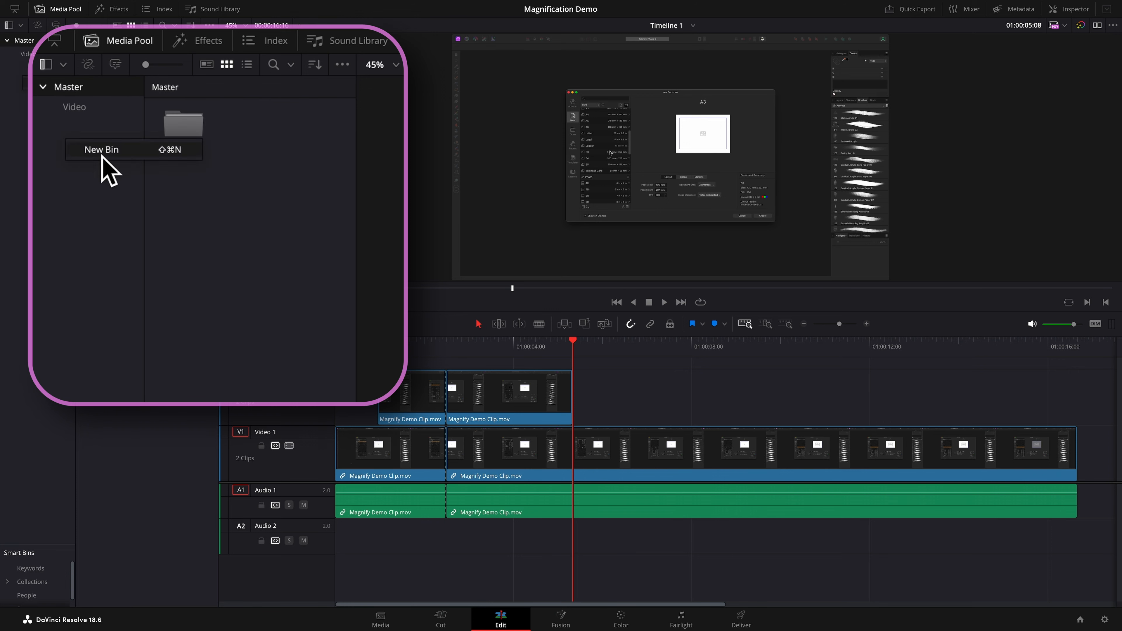
click(106, 167)
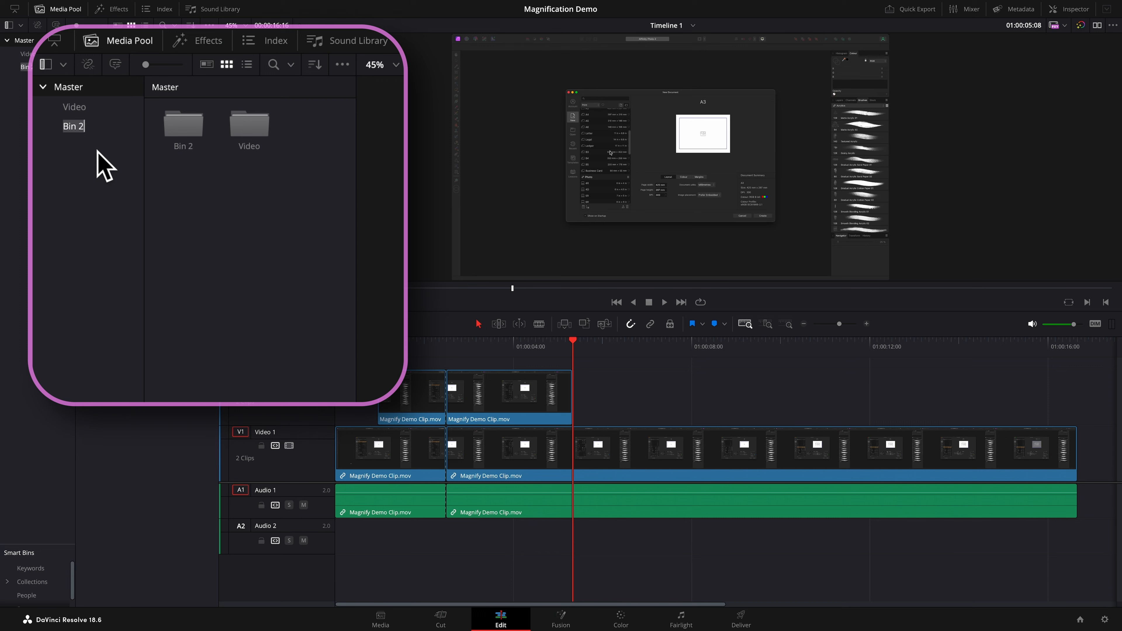
text(Compound Clips)
key(Return)
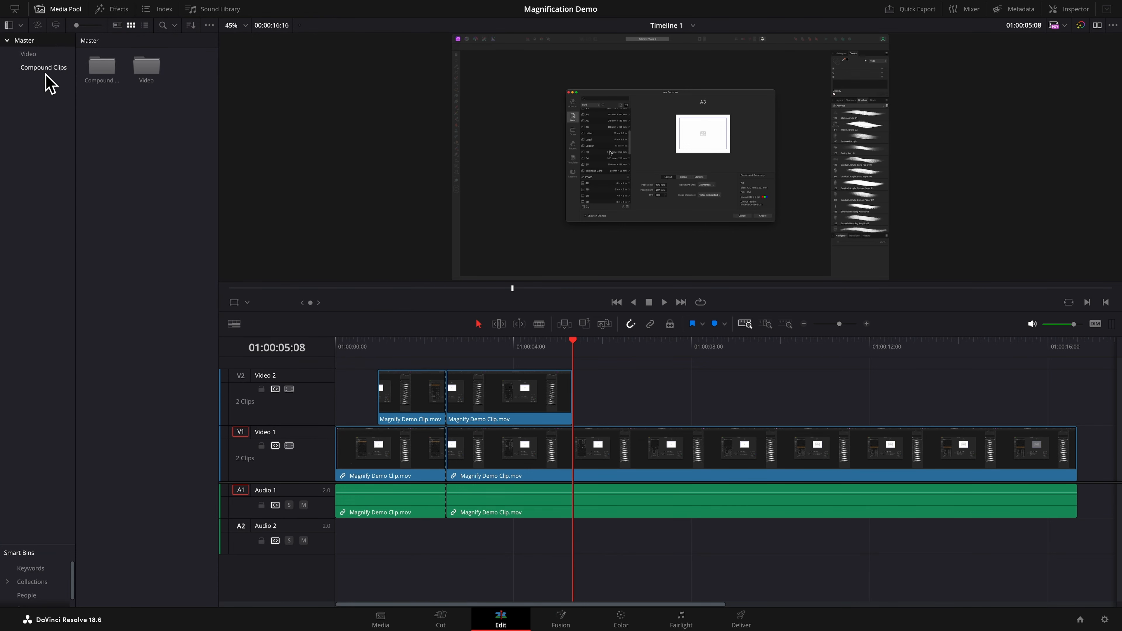
Combine the two Video 2 clips into a compound clip named First Magnification, stored in the Compound Clips bin.
click(47, 70)
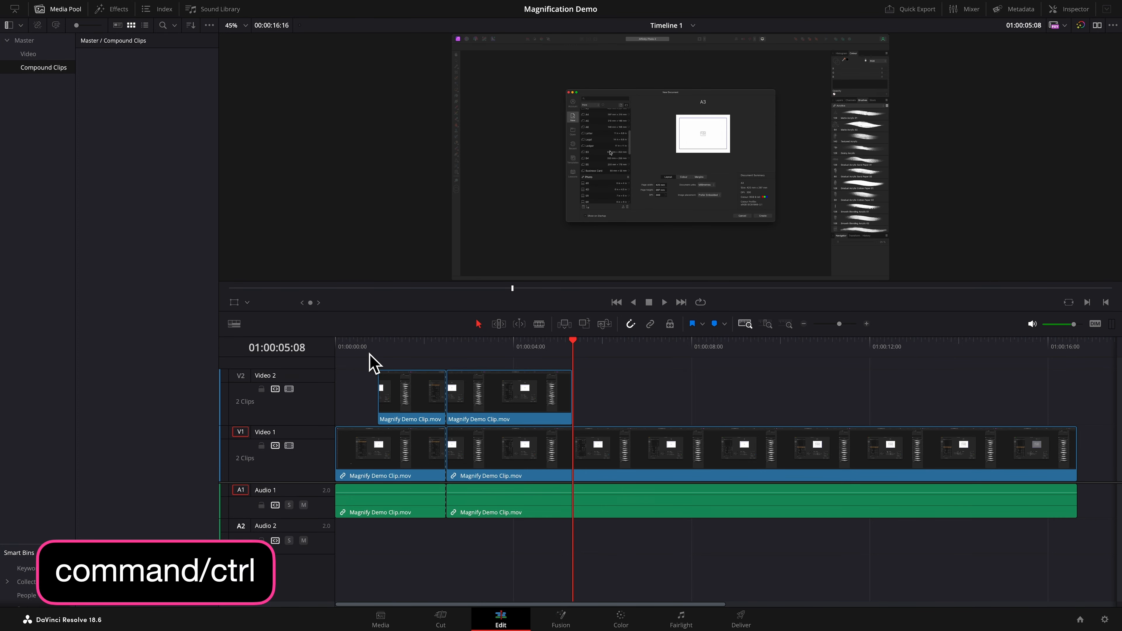
ctrl+click(428, 396)
ctrl+click(482, 399)
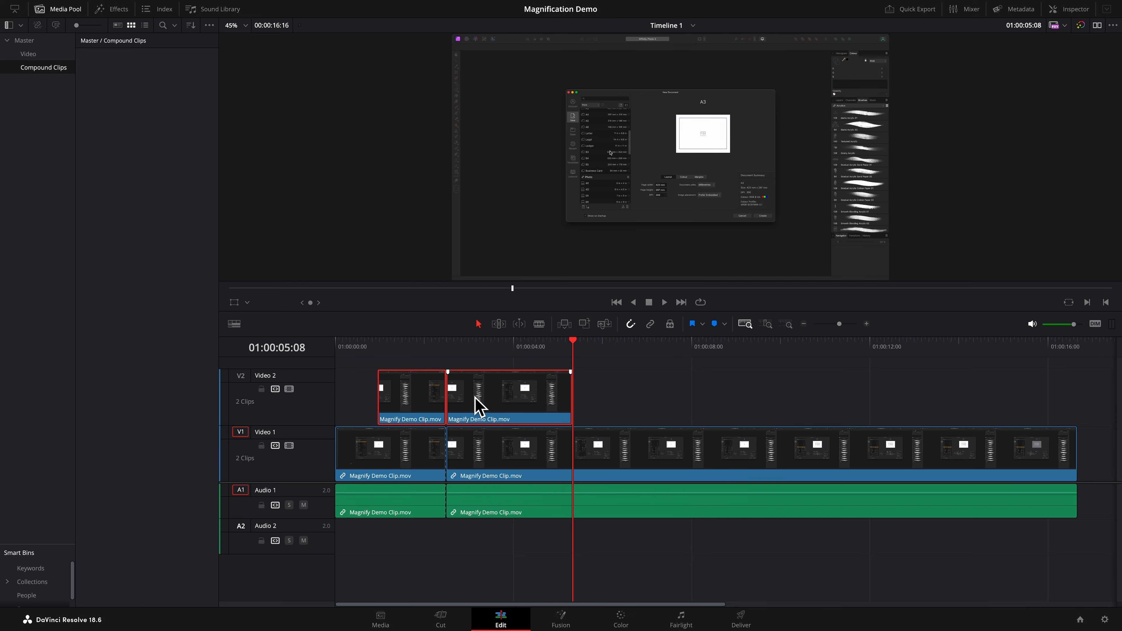
right_click(476, 398)
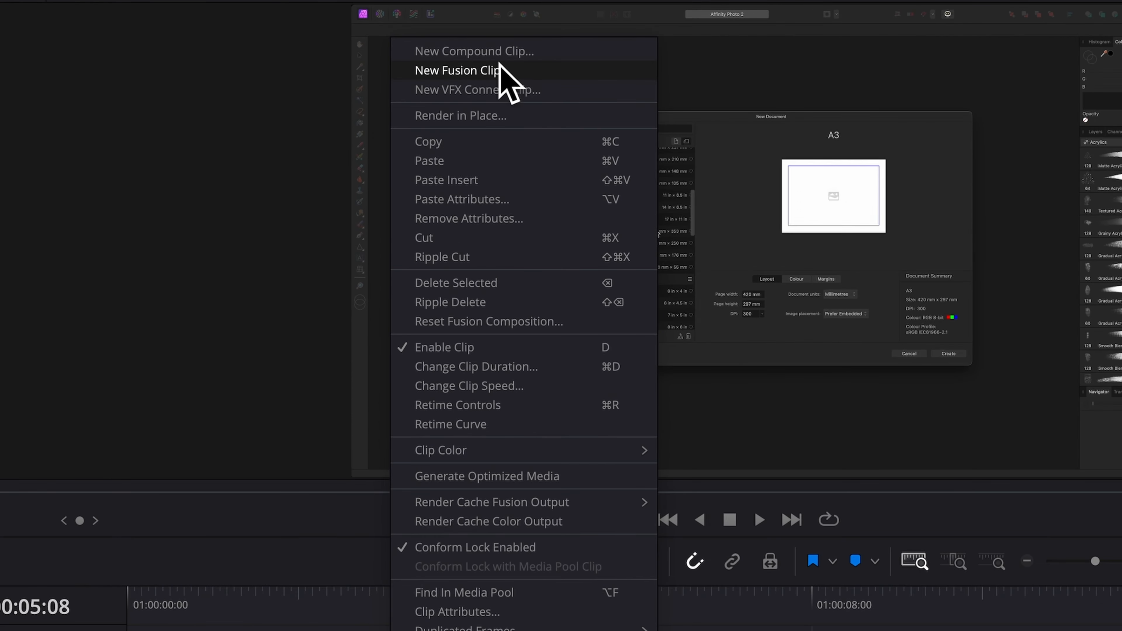
click(498, 52)
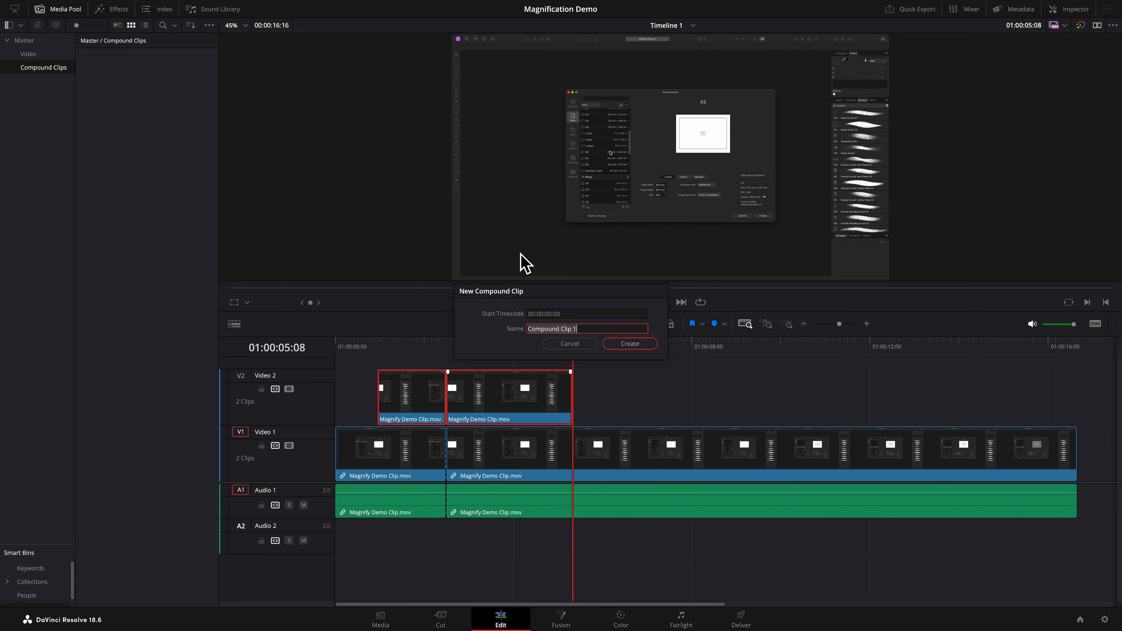
text(First Magnification)
key(Return)
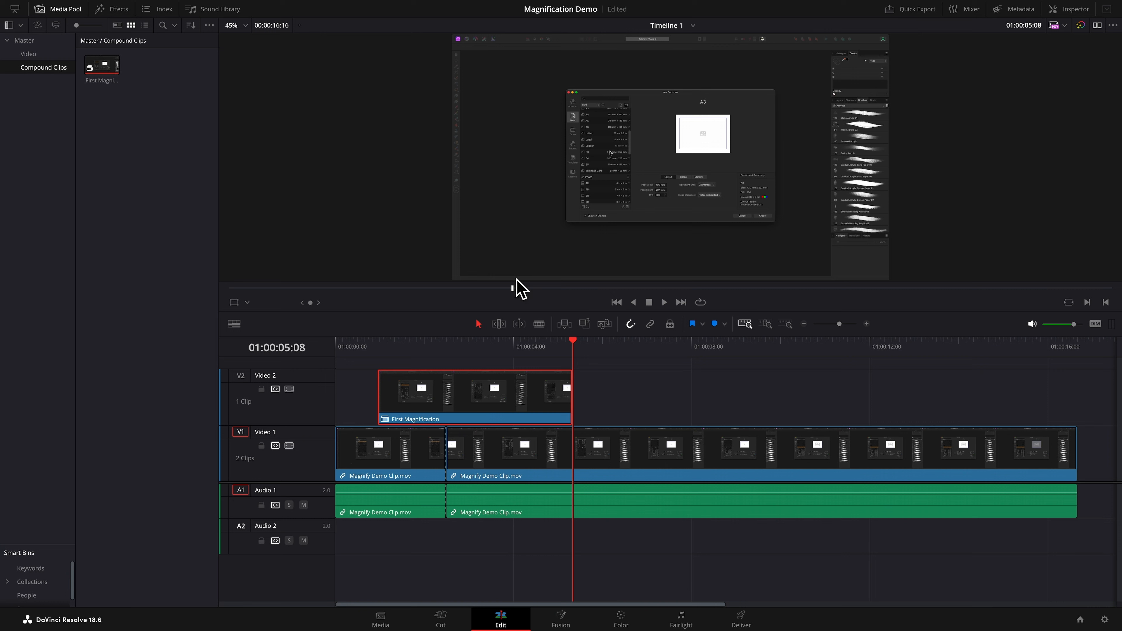
Set the clip color of the First Magnification compound clip to Violet.
right_click(477, 385)
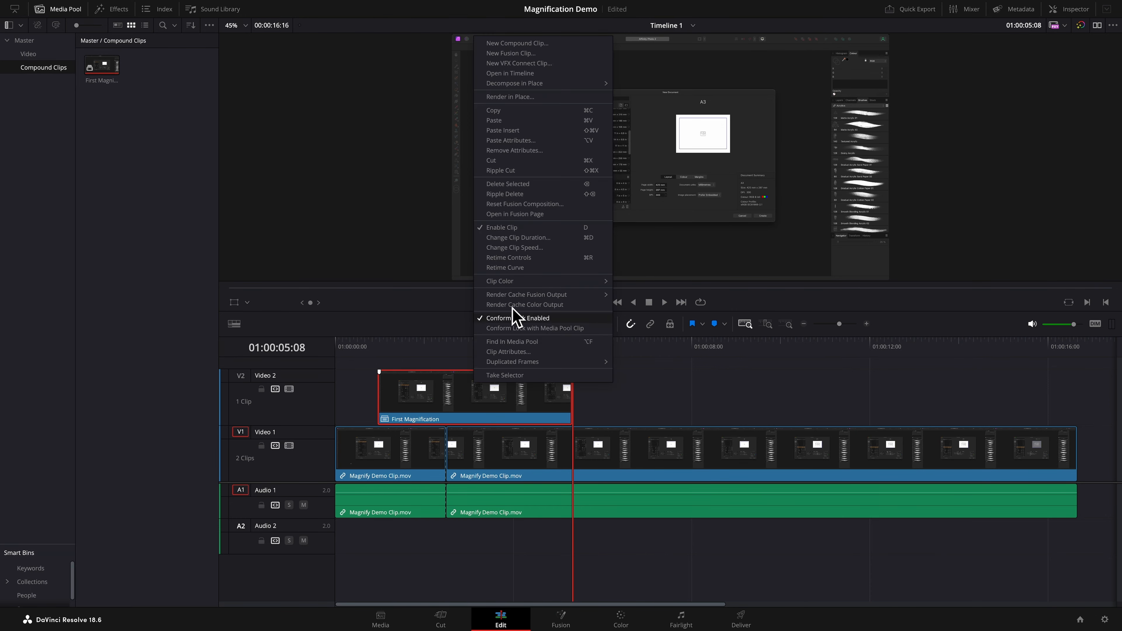
mouse_move(482, 200)
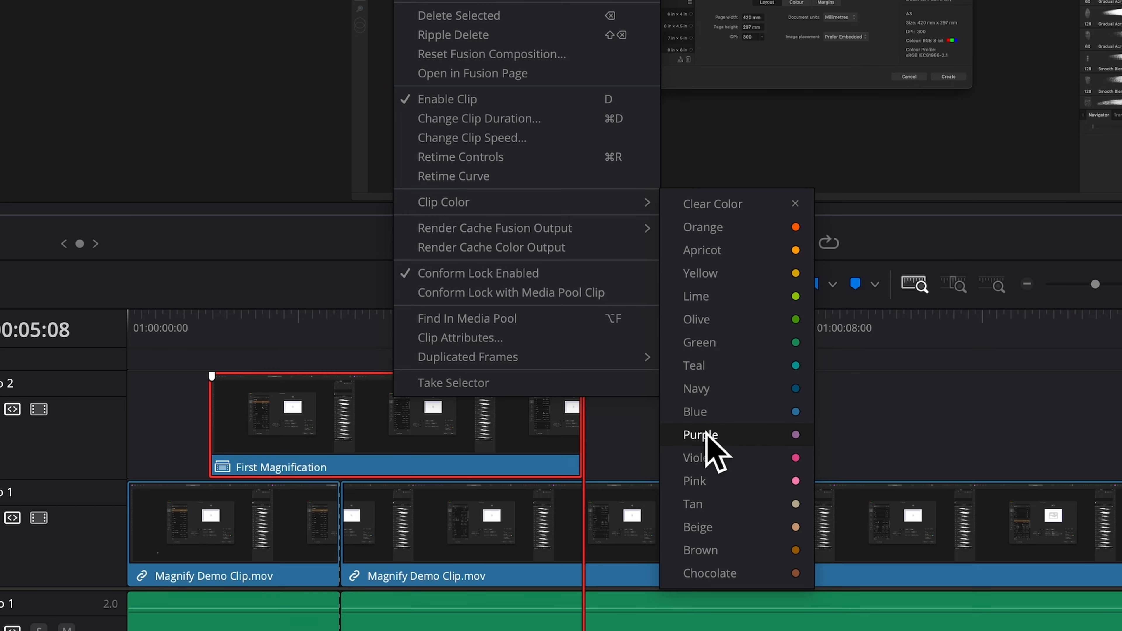
click(721, 460)
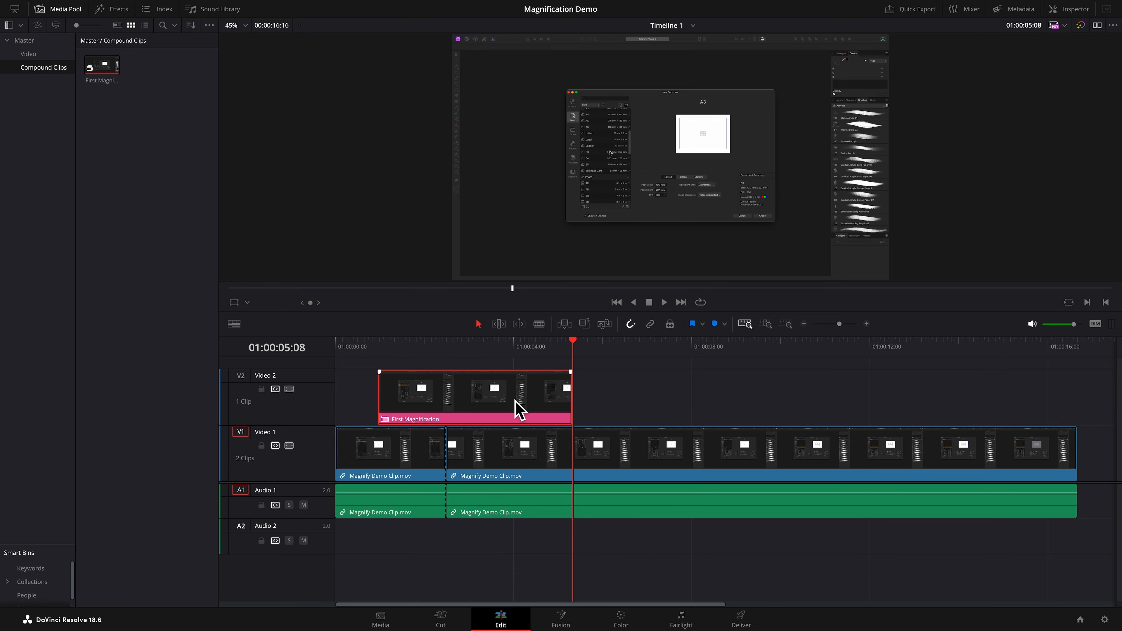
right_click(519, 410)
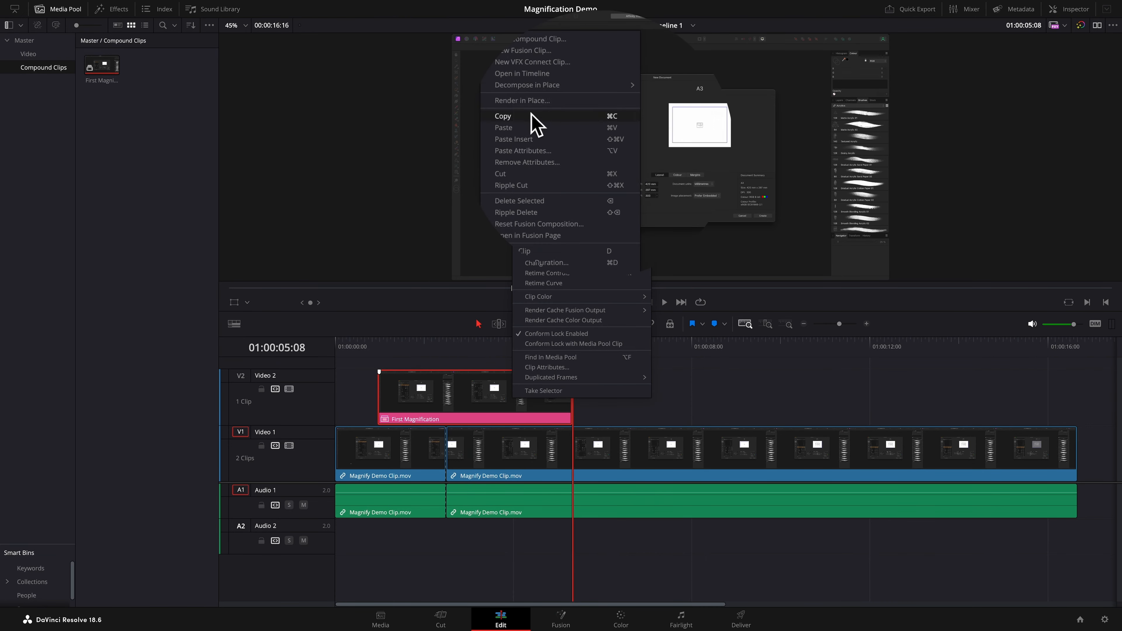
mouse_move(557, 98)
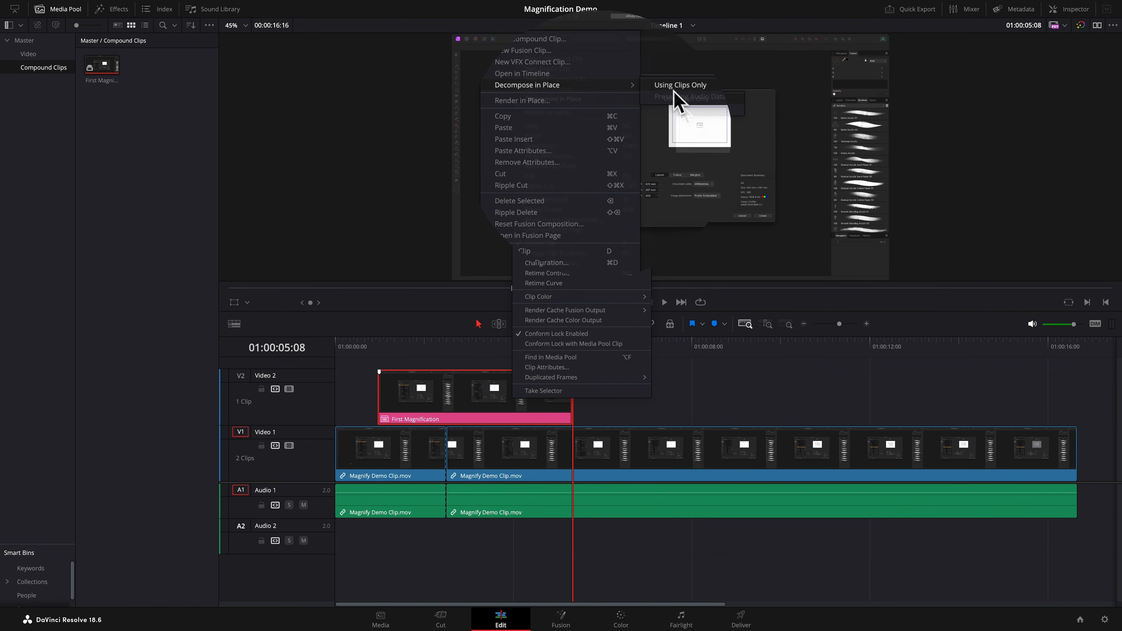
key(Escape)
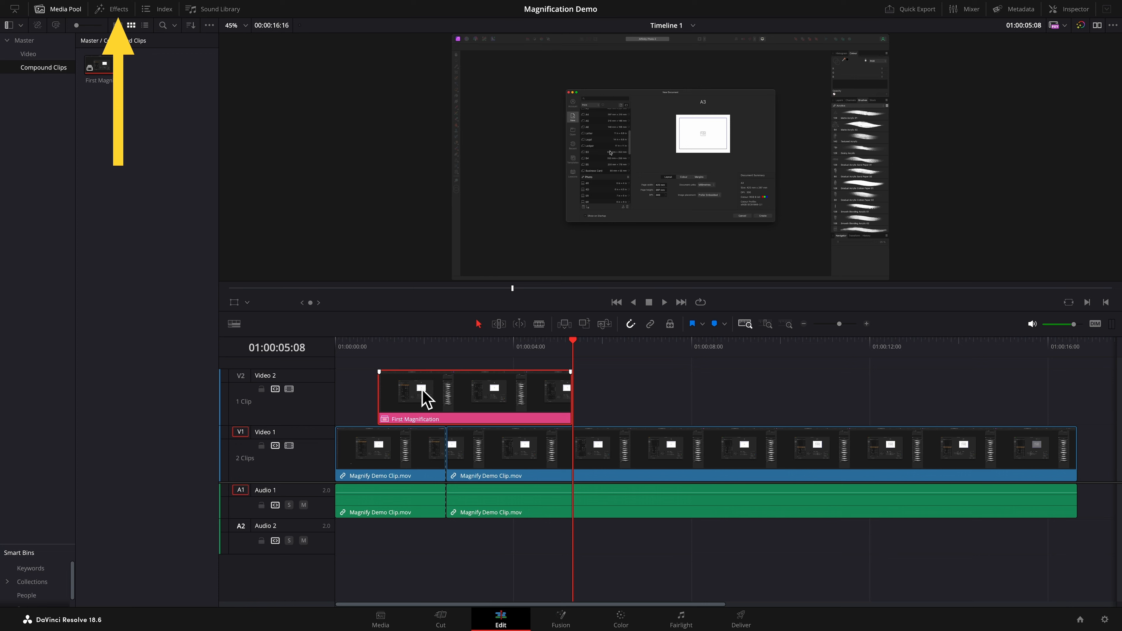
Apply the Open FX Video Collage effect to the First Magnification clip and open the clip's effect settings.
click(122, 13)
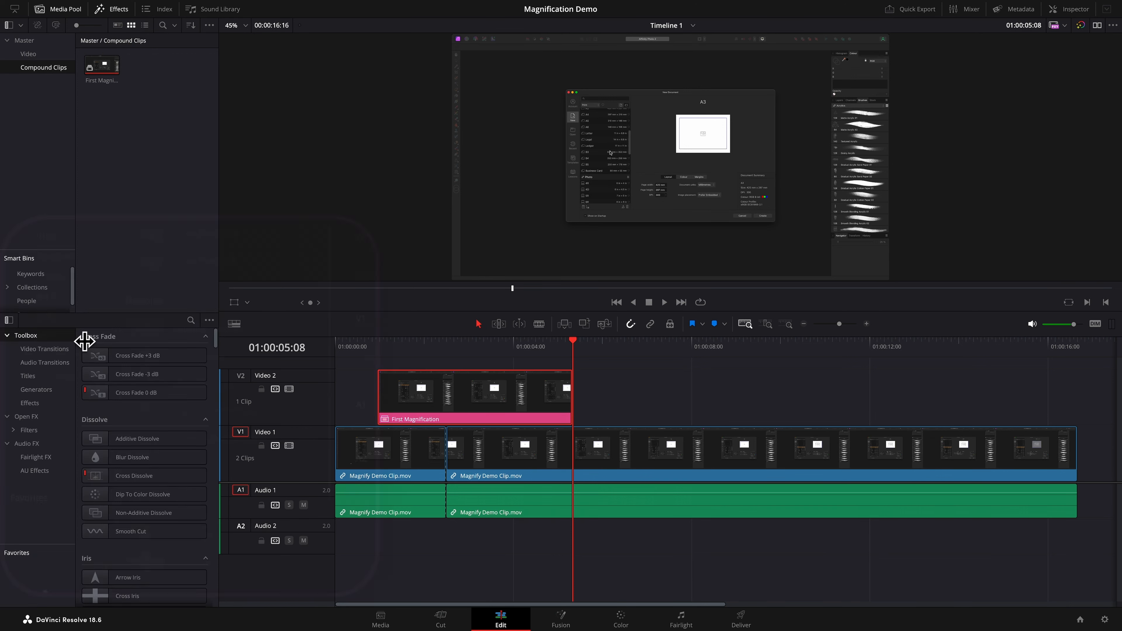
click(33, 417)
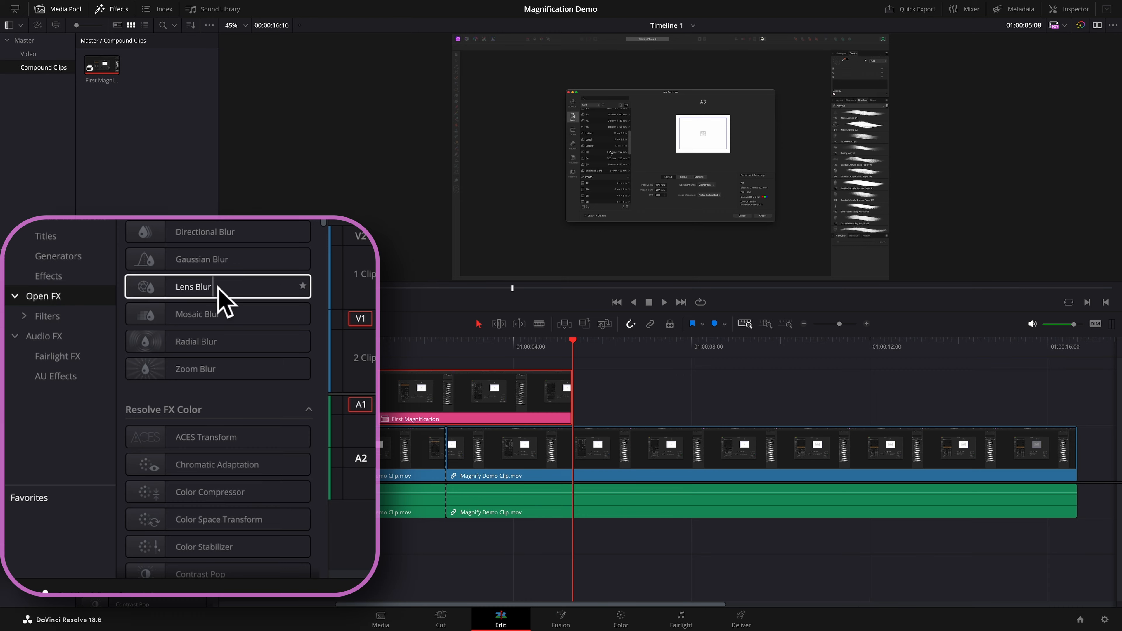
scroll(220, 299, down, 10)
scroll(213, 282, down, 12)
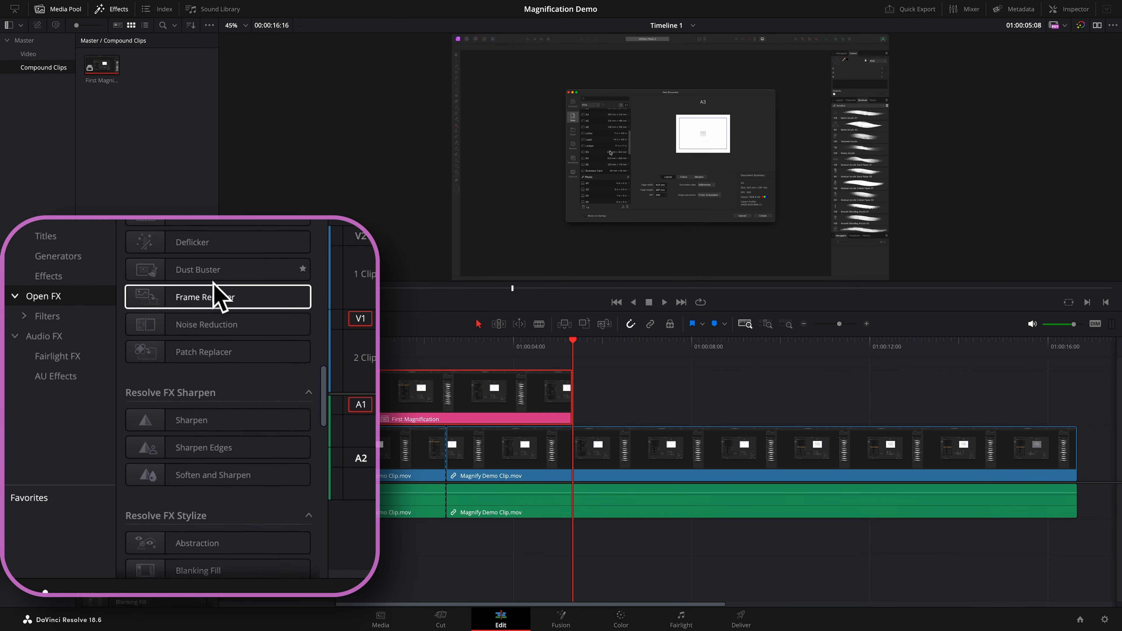
scroll(214, 284, down, 6)
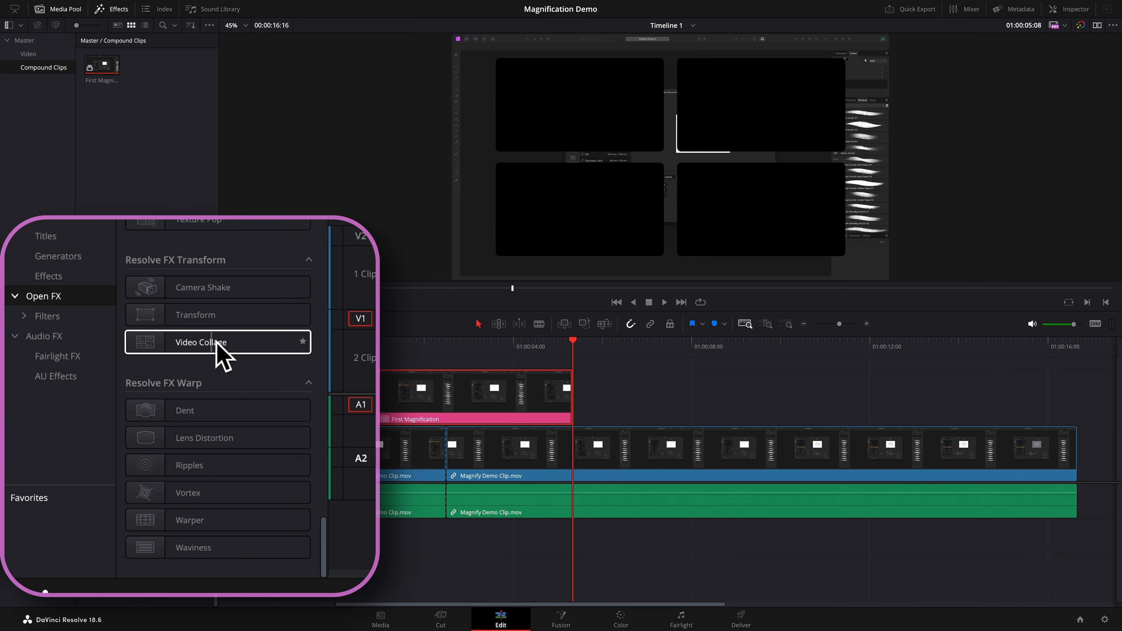
double_click(216, 347)
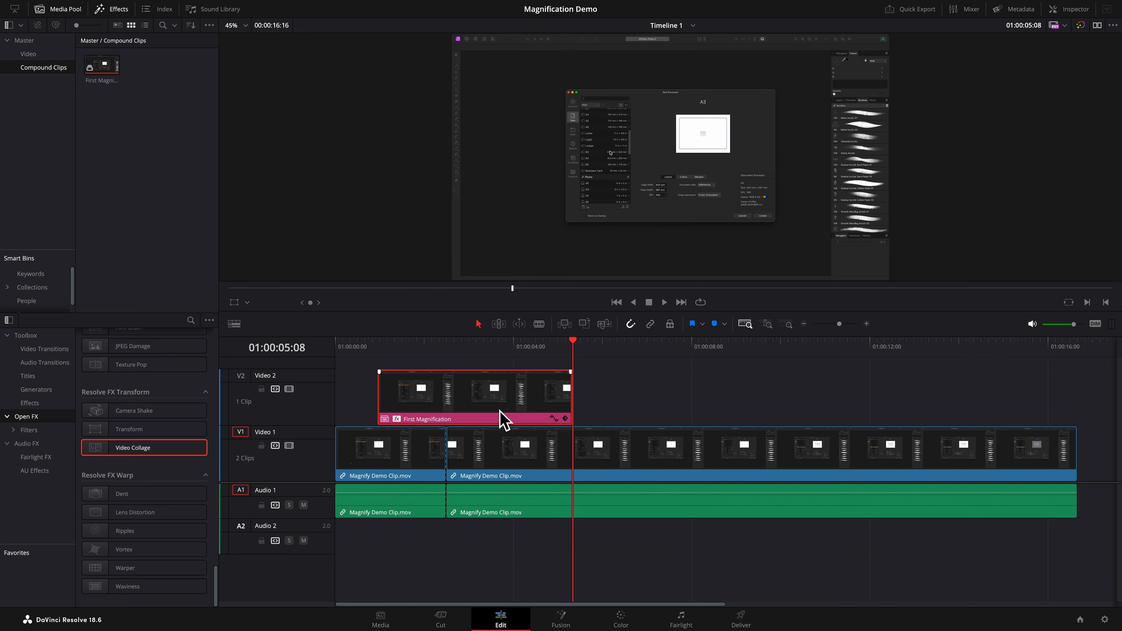
click(1073, 10)
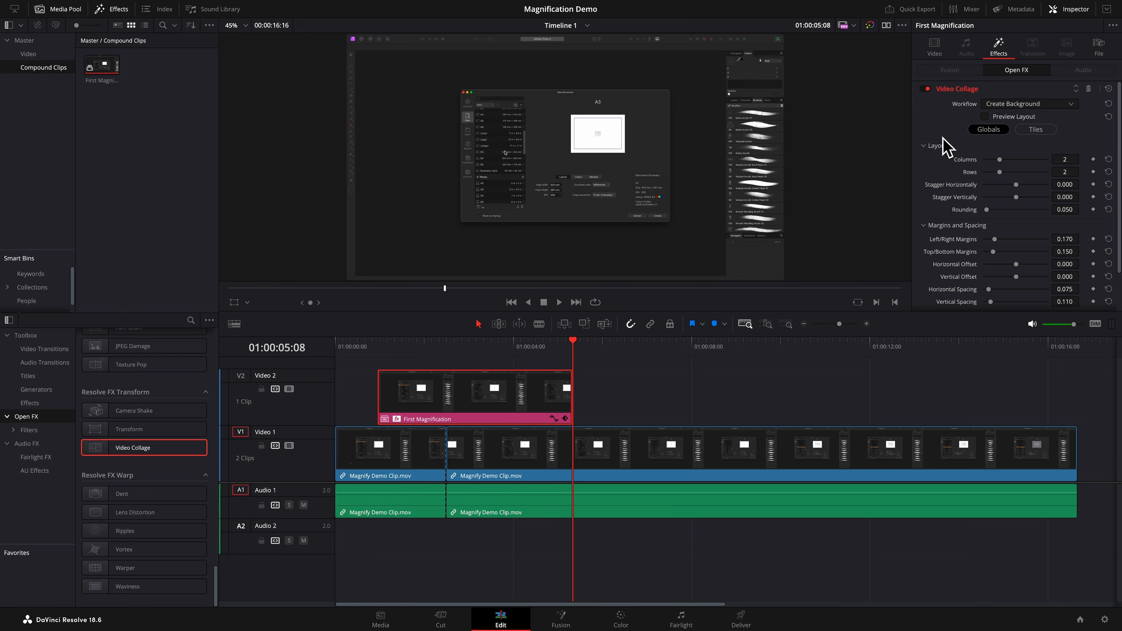
At the start of the First Magnification clip, turn on the Video Collage layout preview and reduce the layout to 1 column and 1 row.
key(Up)
key(Up)
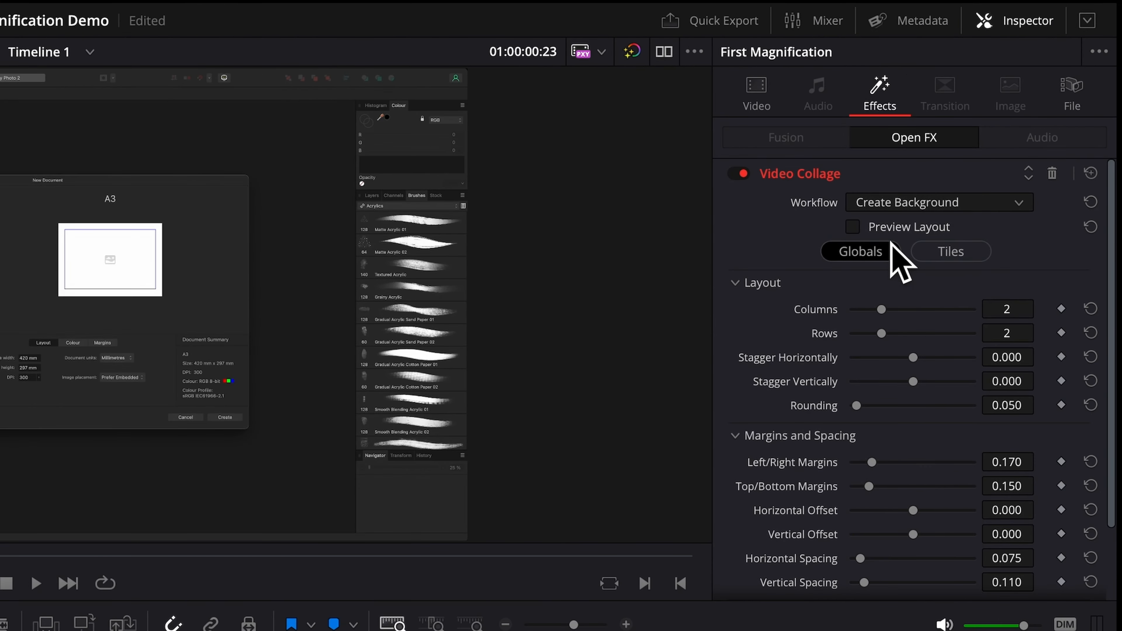
click(857, 229)
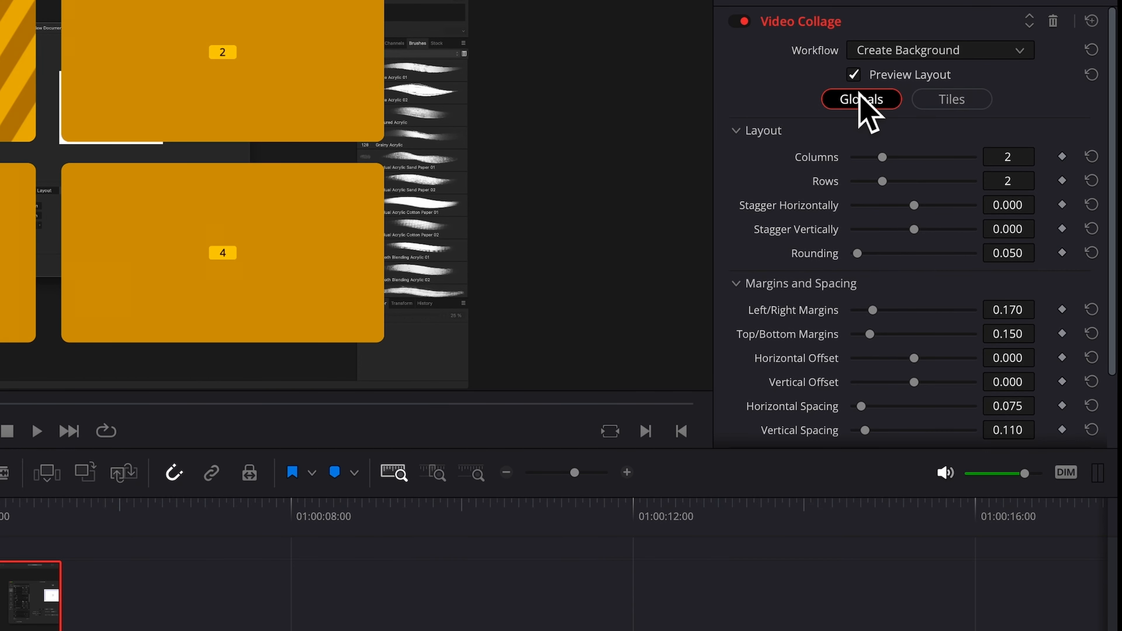
drag(882, 157, 852, 182)
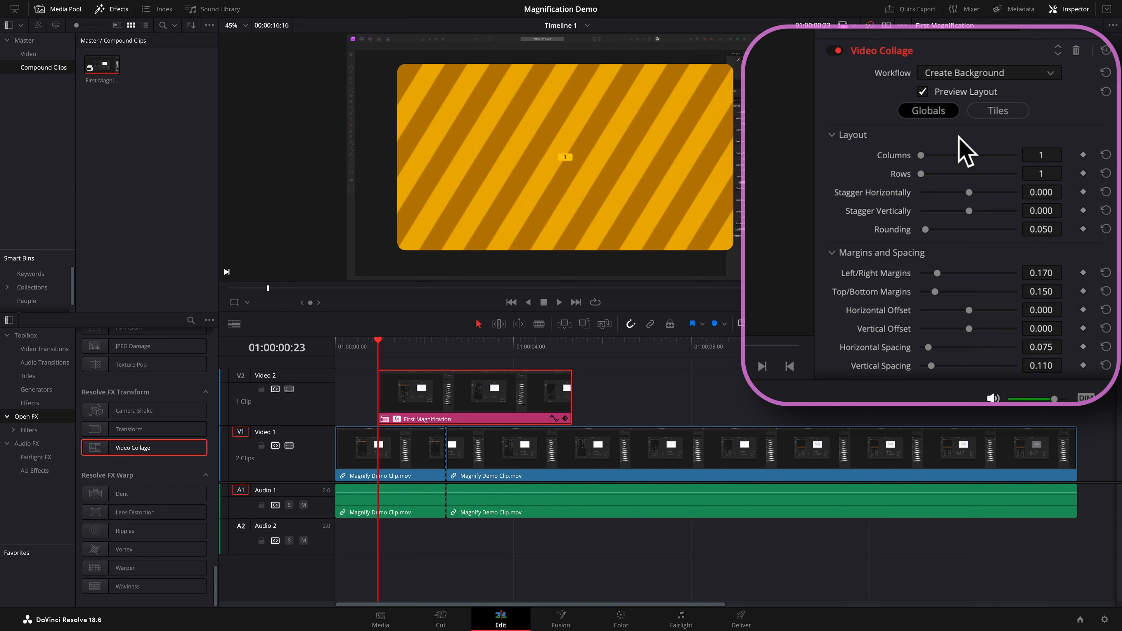
Switch the workflow to Create Tile and set left/right margins to 0.504, top/bottom margins to 0.303, horizontal offset to -0.133 and vertical offset to 0.028.
click(1052, 76)
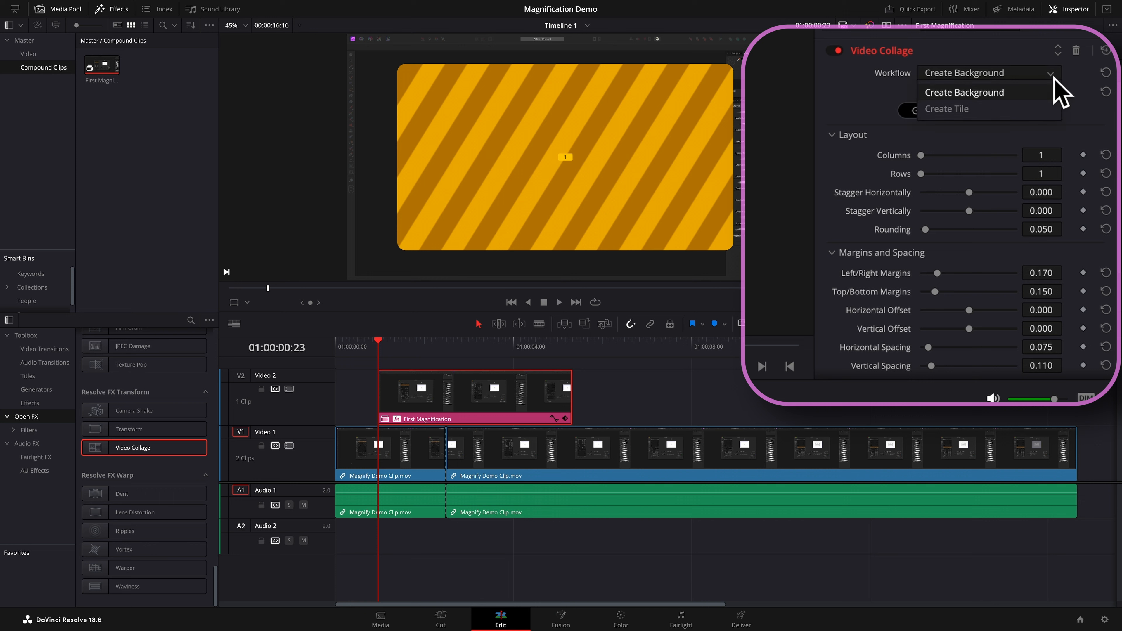
click(975, 109)
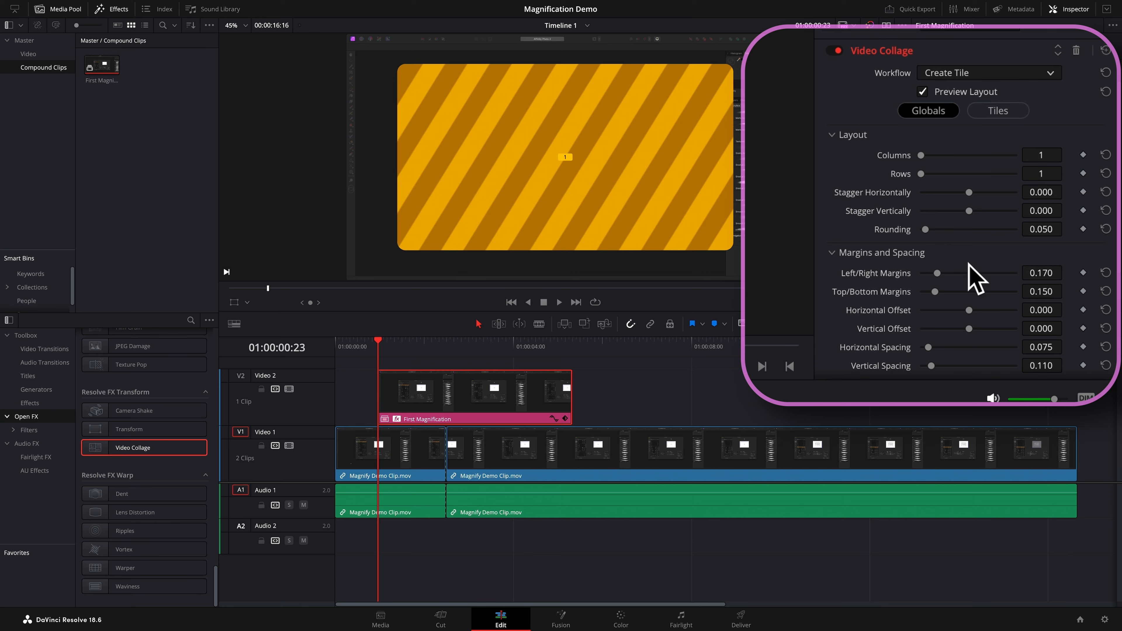
drag(944, 277, 953, 300)
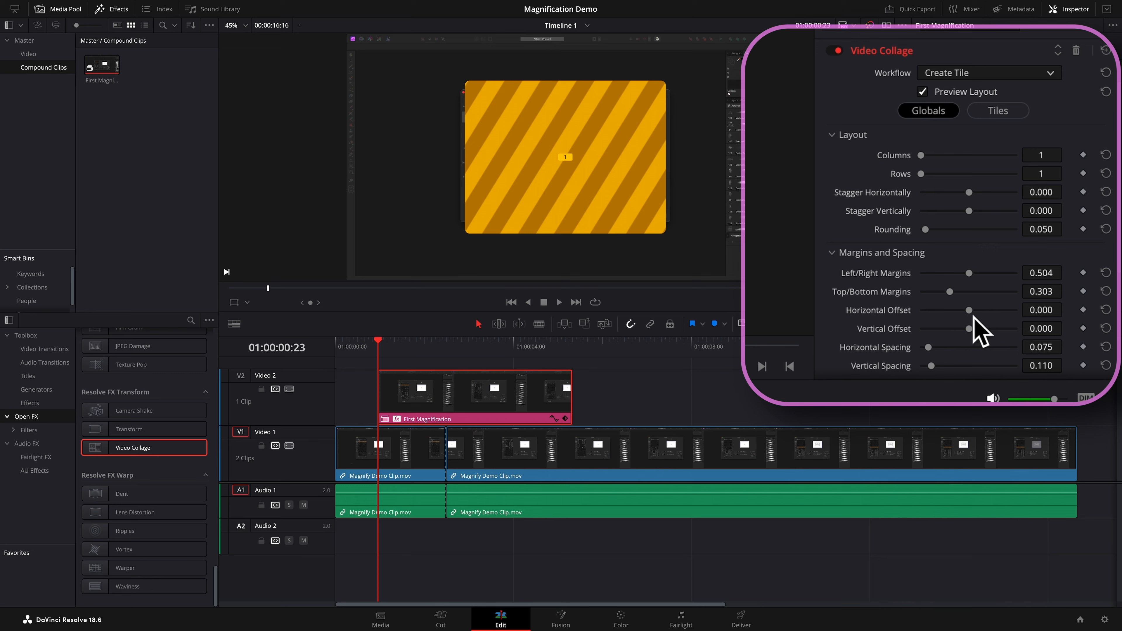
mouse_move(969, 311)
mouse_down()
mouse_move(944, 322)
mouse_move(966, 327)
mouse_up()
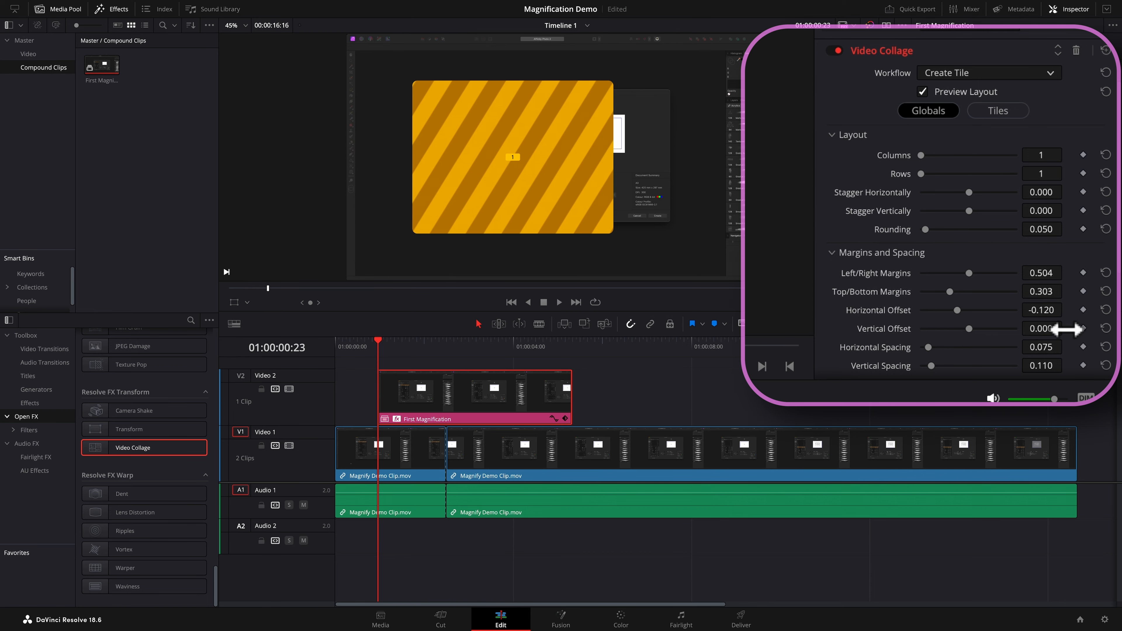
drag(1060, 316, 1051, 339)
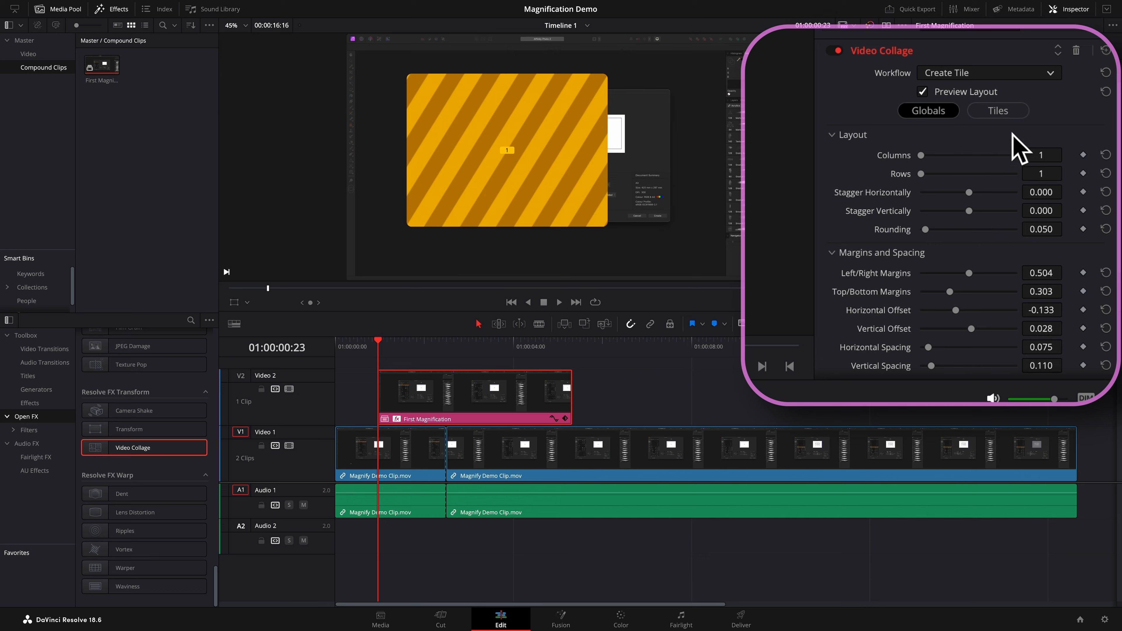
Enable a custom size and shape for Tile 1 with scale 0.968 and rounding 0.287, and turn off the layout preview.
click(998, 111)
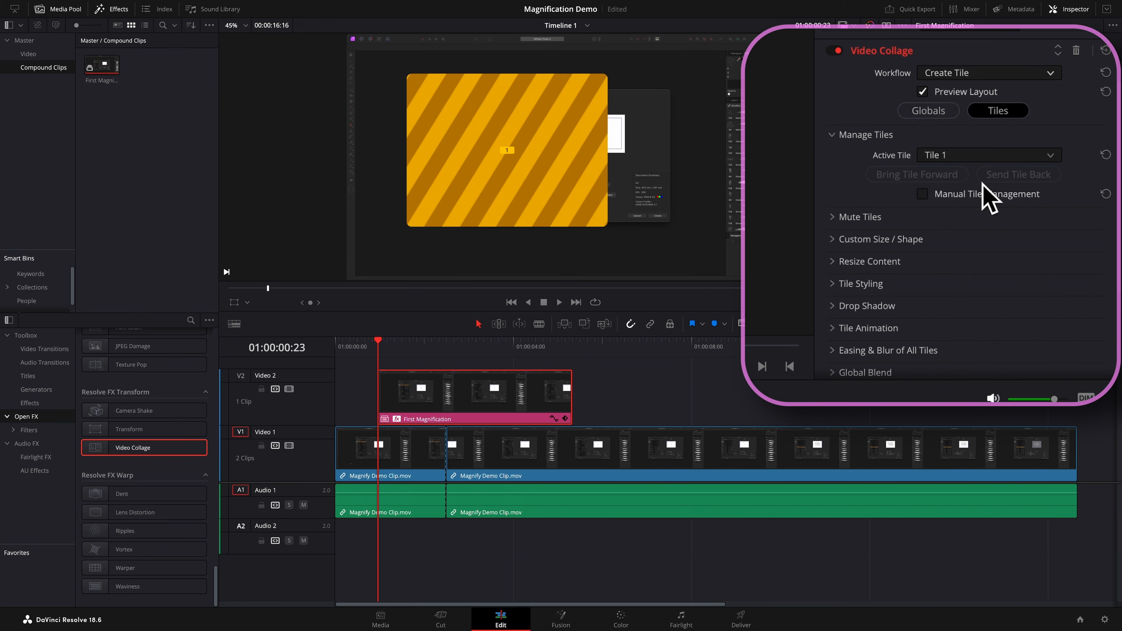
click(842, 240)
scroll(856, 296, down, 3)
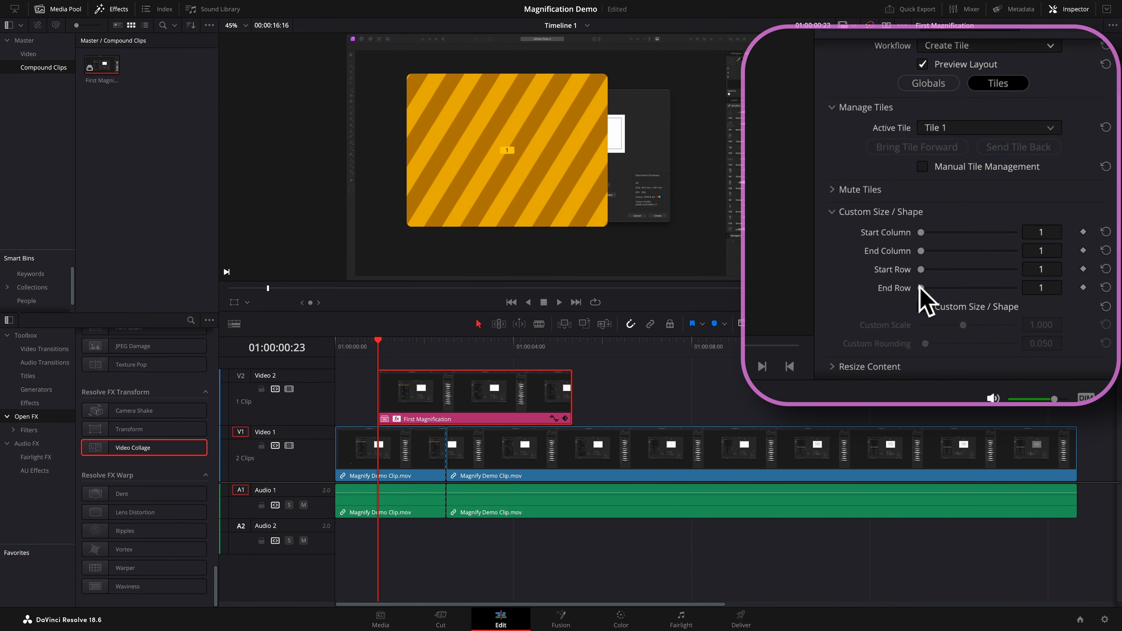
click(927, 222)
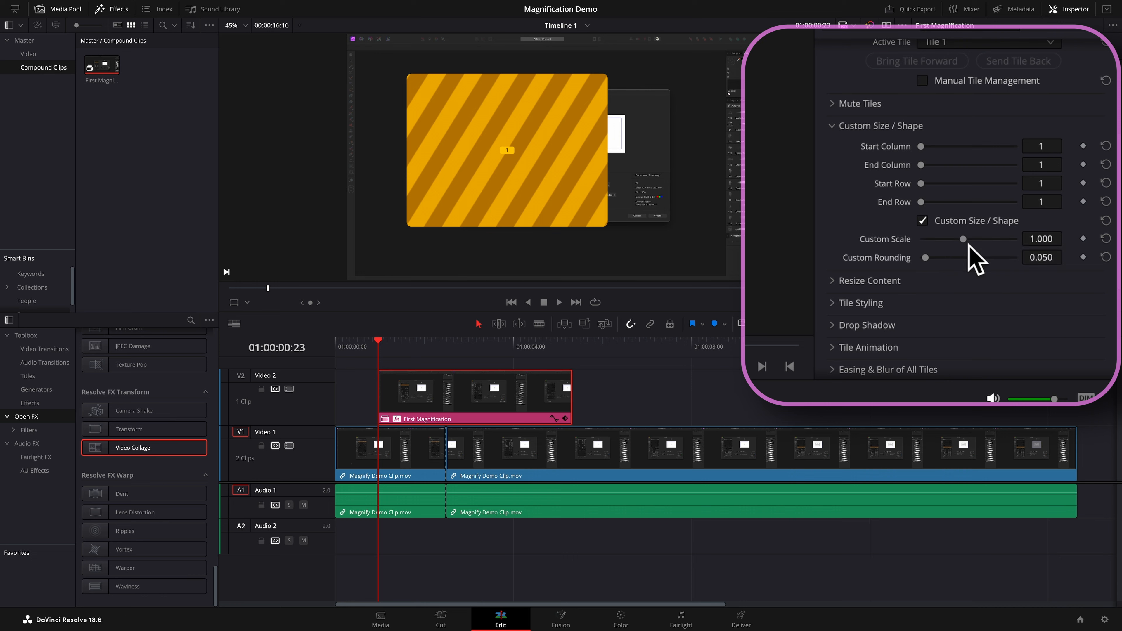
drag(968, 244, 948, 257)
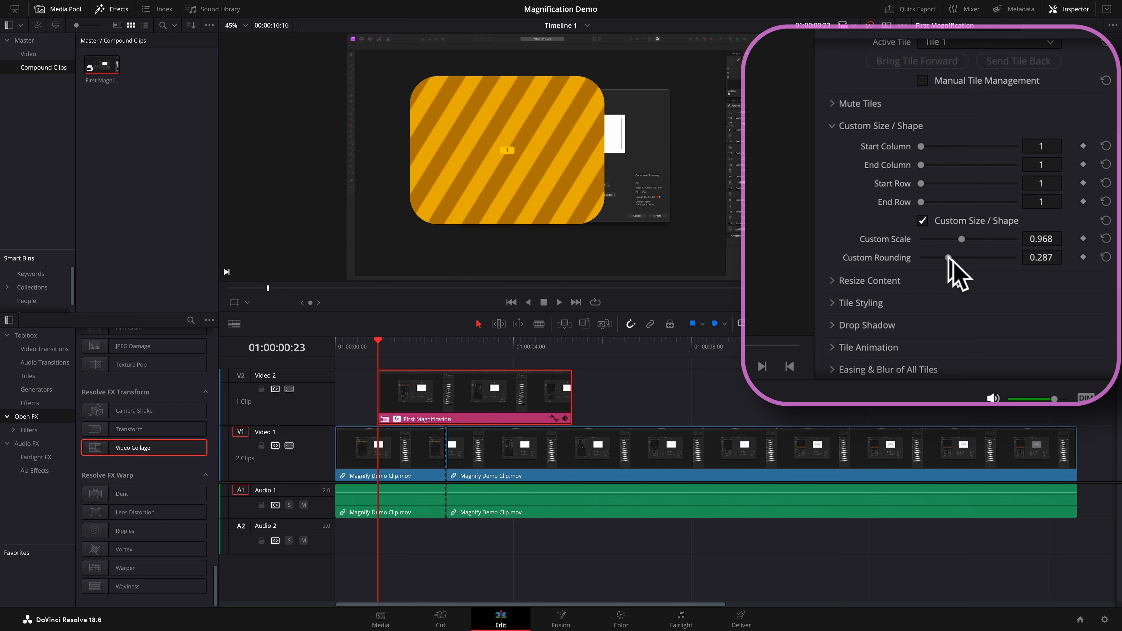
scroll(965, 244, up, 5)
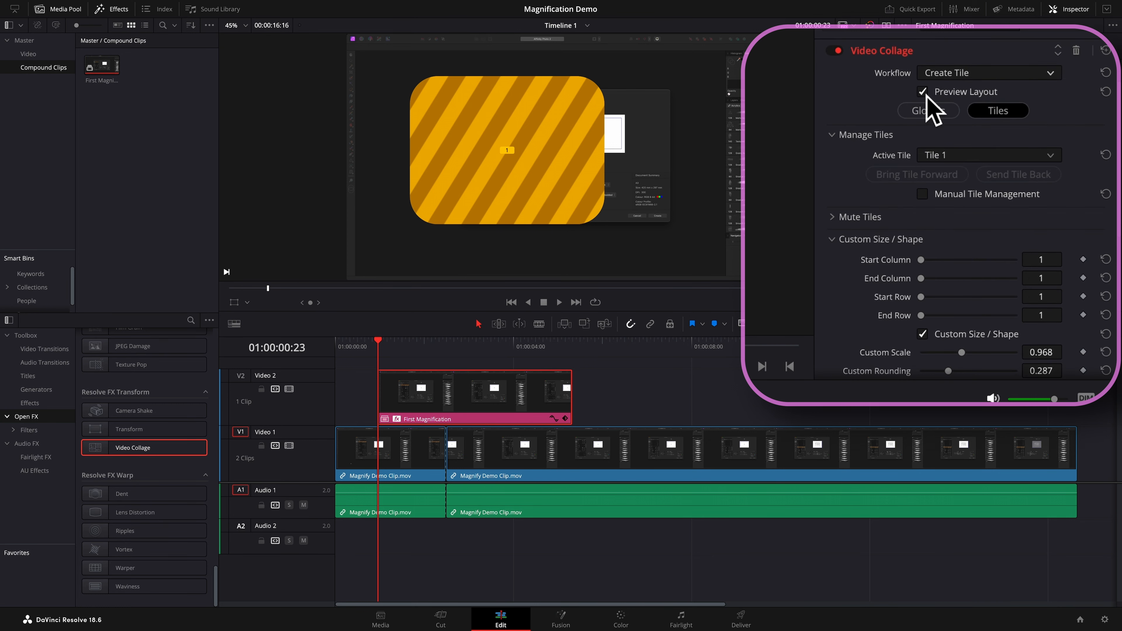
click(924, 93)
Resize the tile's content with zoom 2.042, pan 0.110 and tilt 0.031.
scroll(912, 212, down, 1)
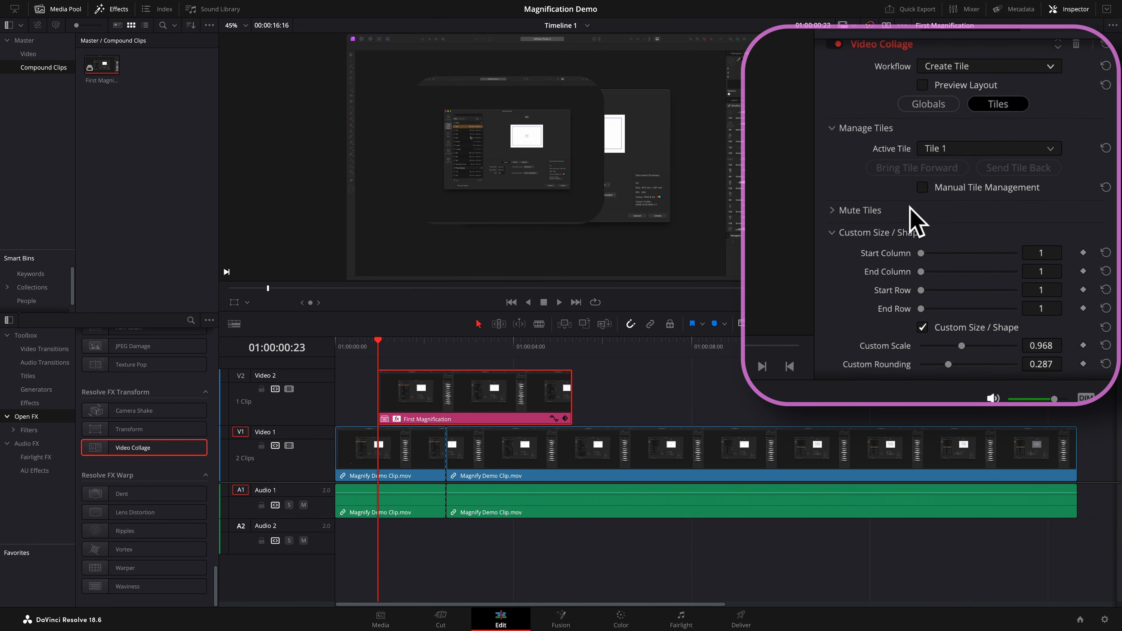
scroll(911, 209, down, 3)
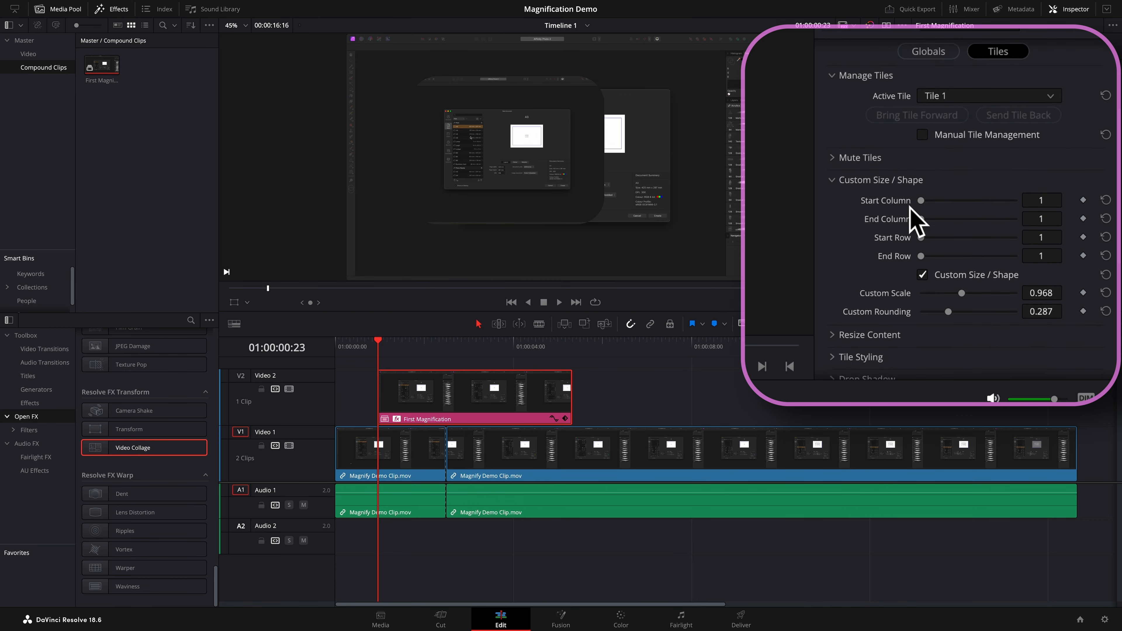
scroll(914, 221, down, 5)
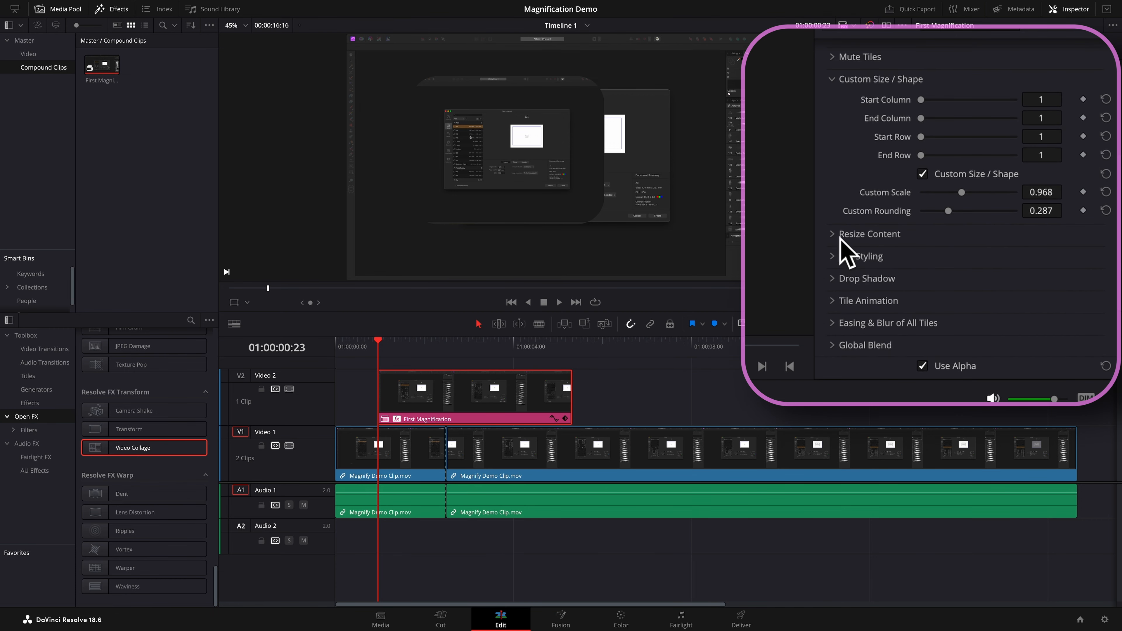
click(840, 237)
scroll(869, 259, down, 5)
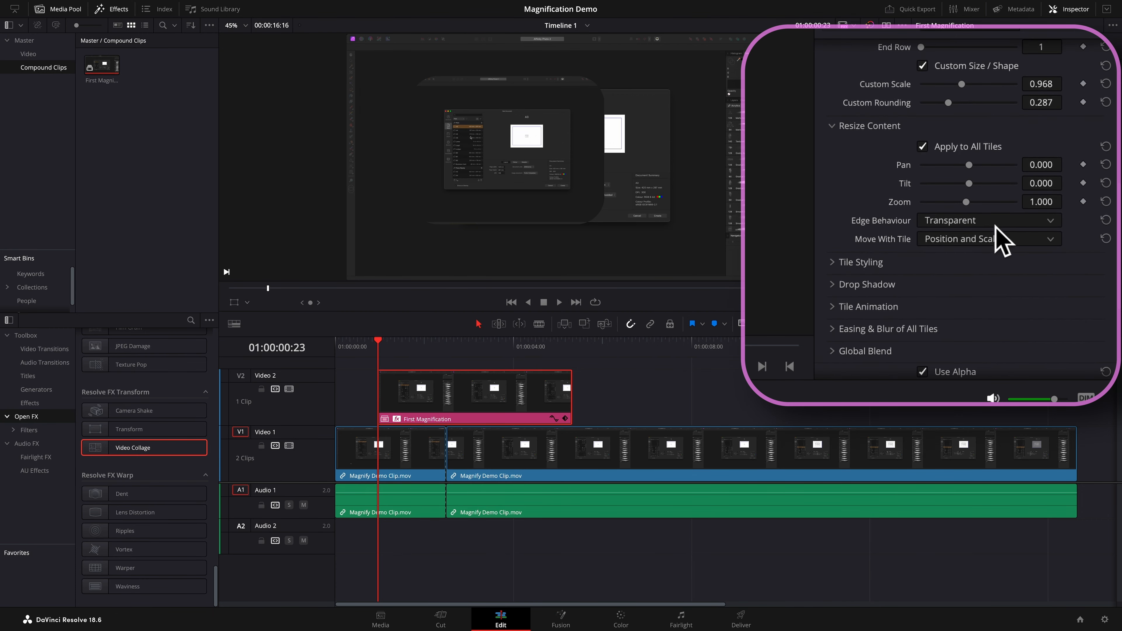
drag(967, 202, 1038, 221)
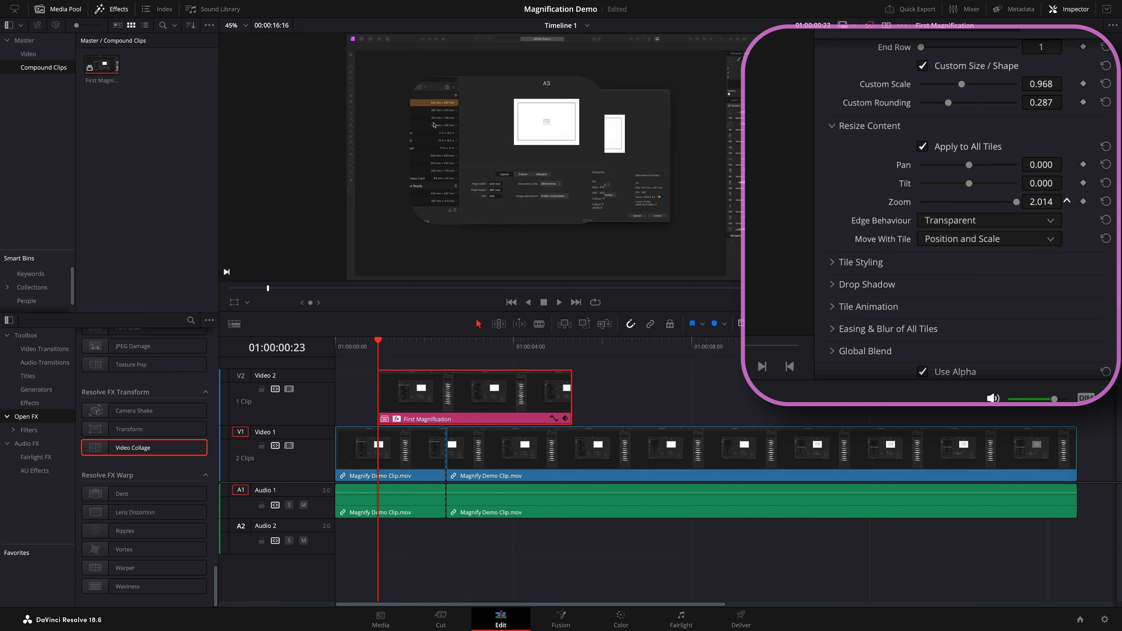
drag(1041, 202, 1047, 209)
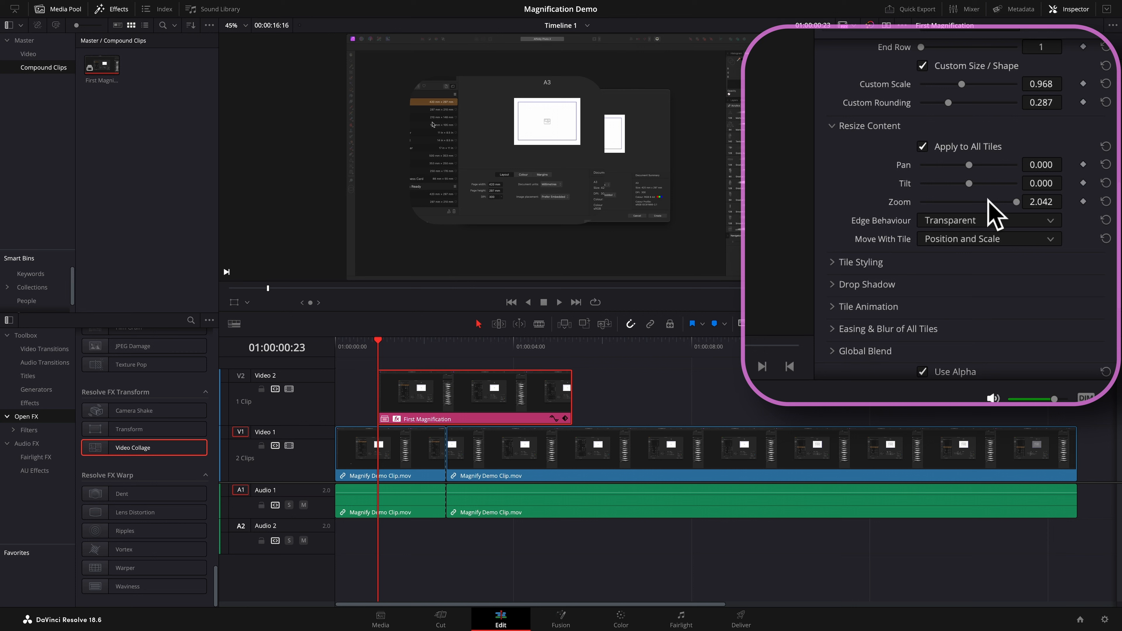
mouse_move(972, 166)
mouse_down()
mouse_move(968, 174)
mouse_move(983, 173)
mouse_up()
drag(1054, 171, 1067, 182)
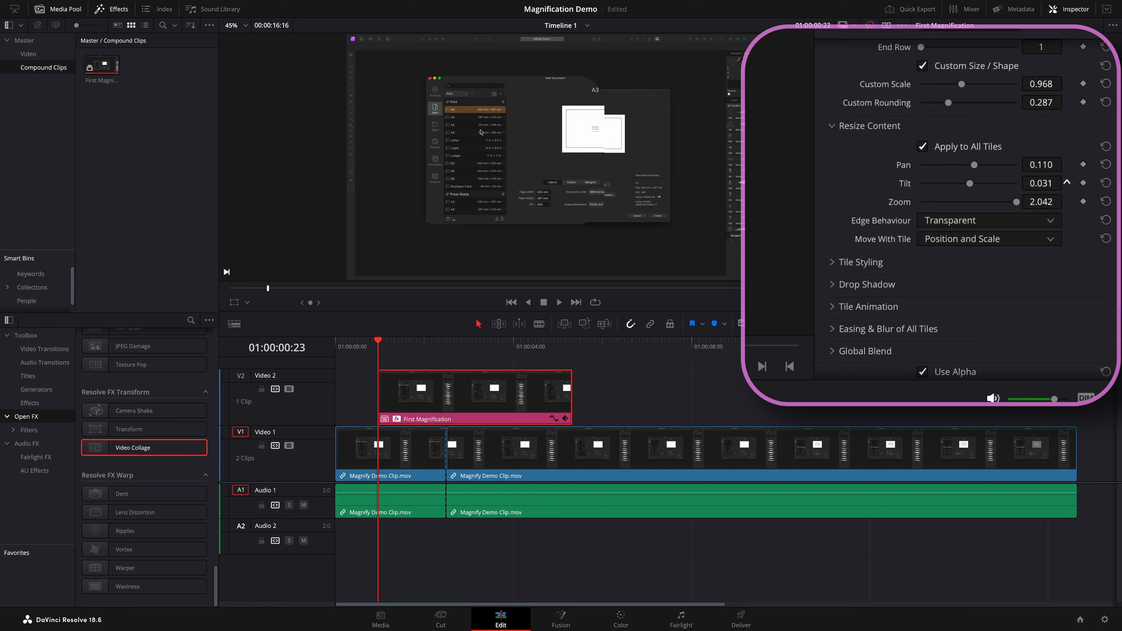
click(836, 126)
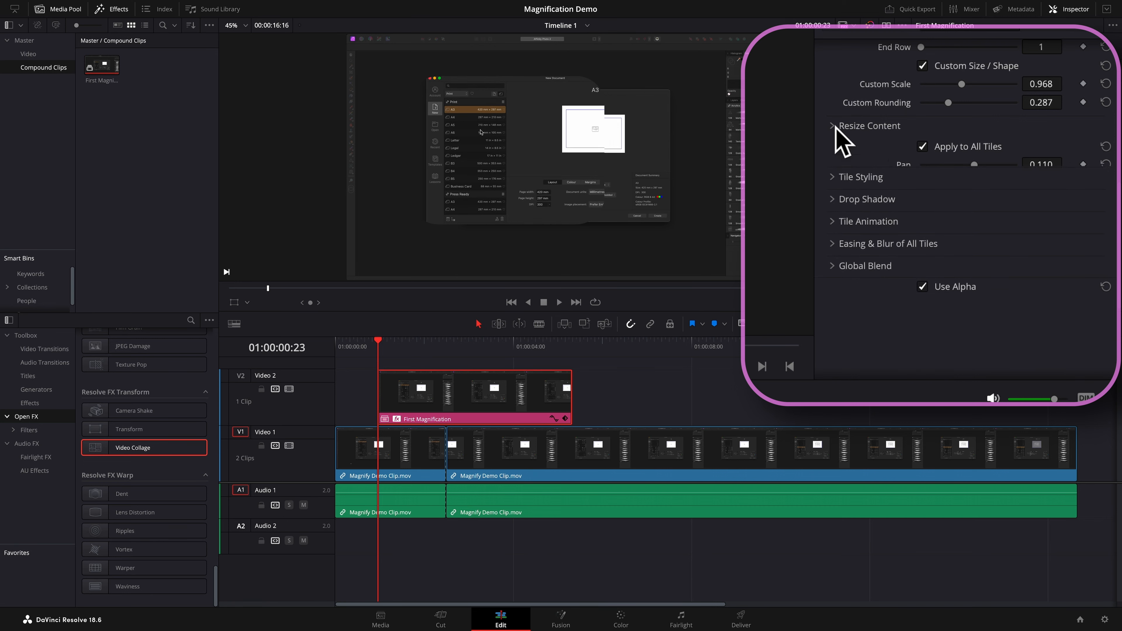
Give the tile a border with a width of 0.019 in the tile styling.
click(840, 261)
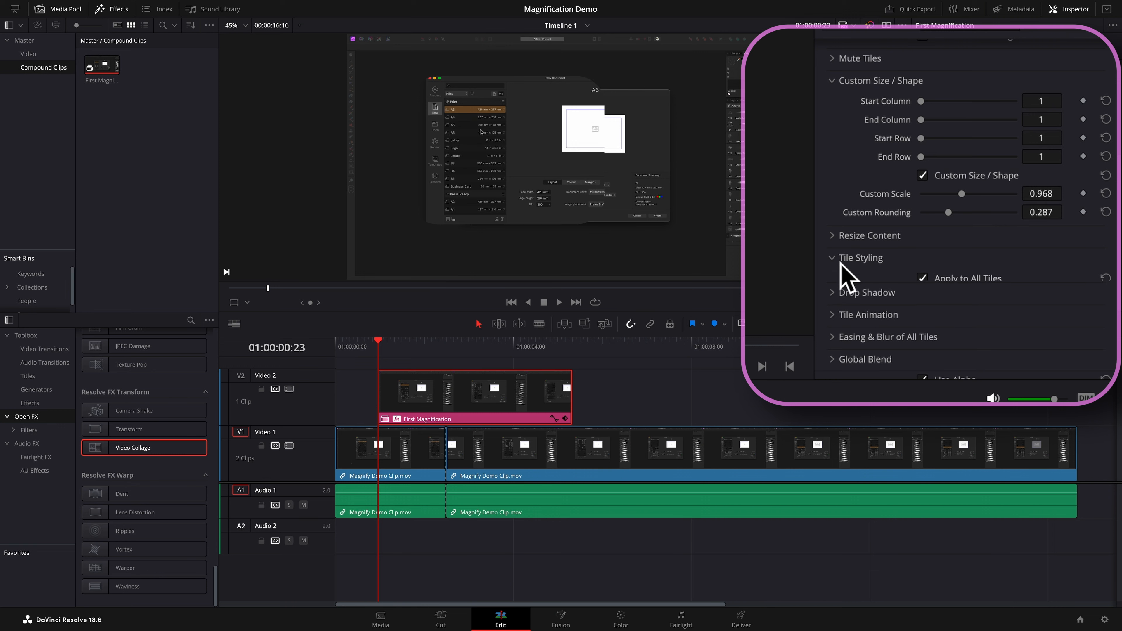
drag(973, 300, 977, 302)
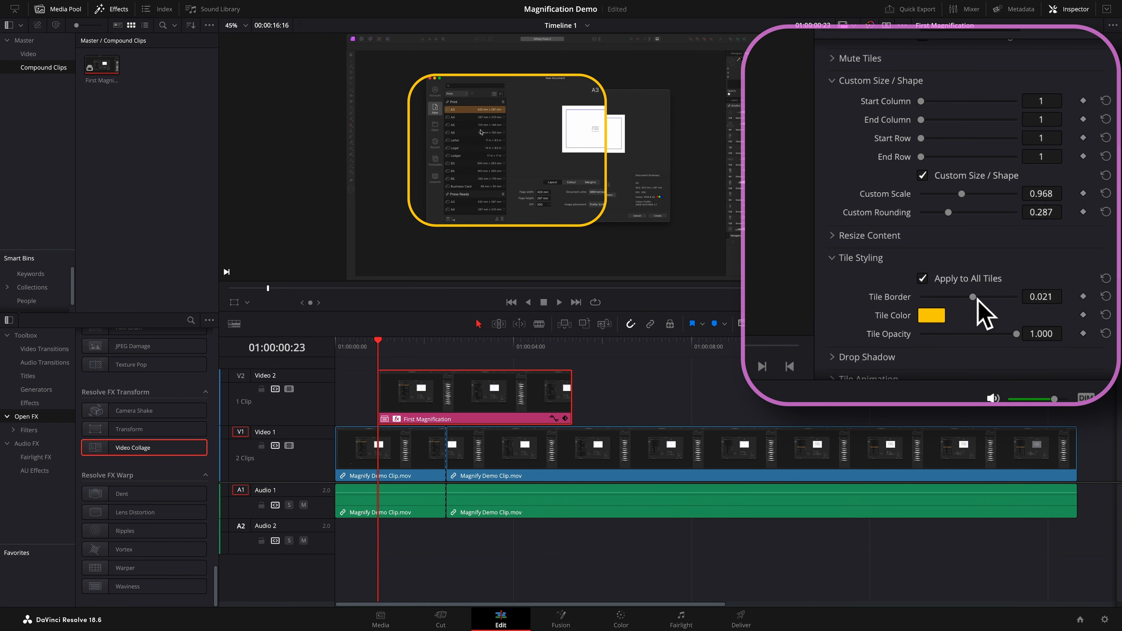
double_click(889, 299)
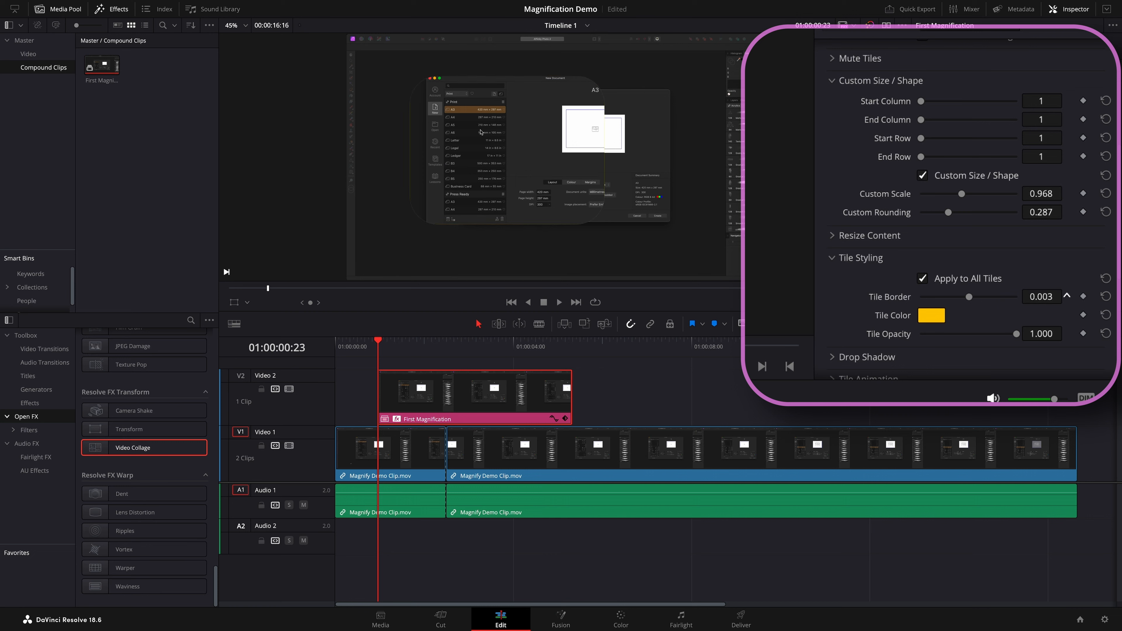
drag(1068, 296, 1052, 298)
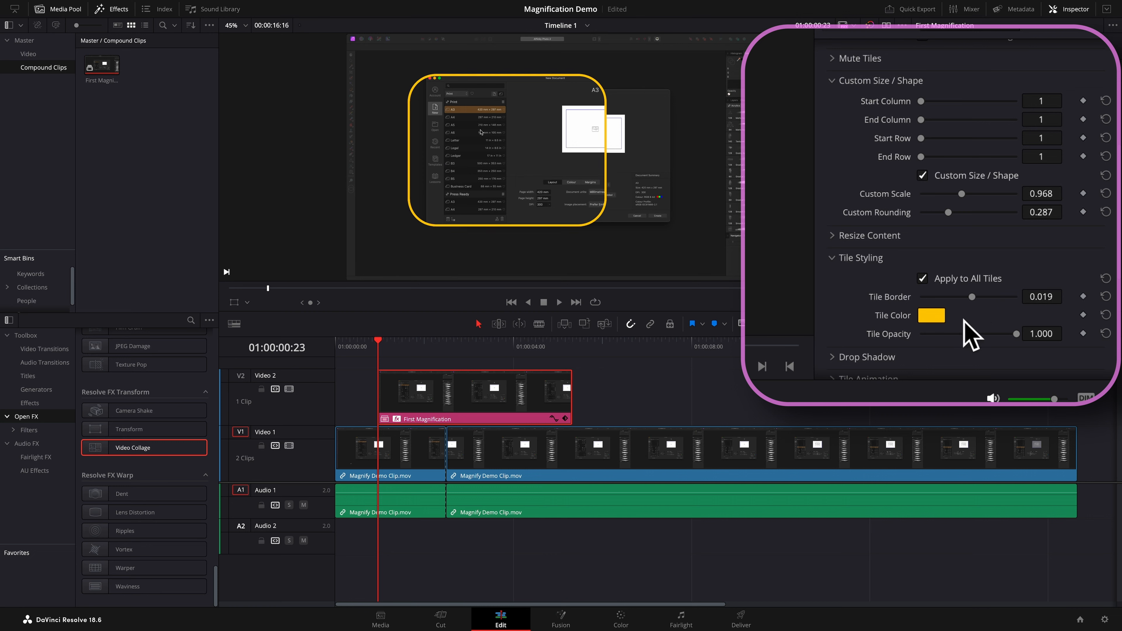
Change the tile border's color to cyan and set the tile opacity to 0.543.
click(937, 317)
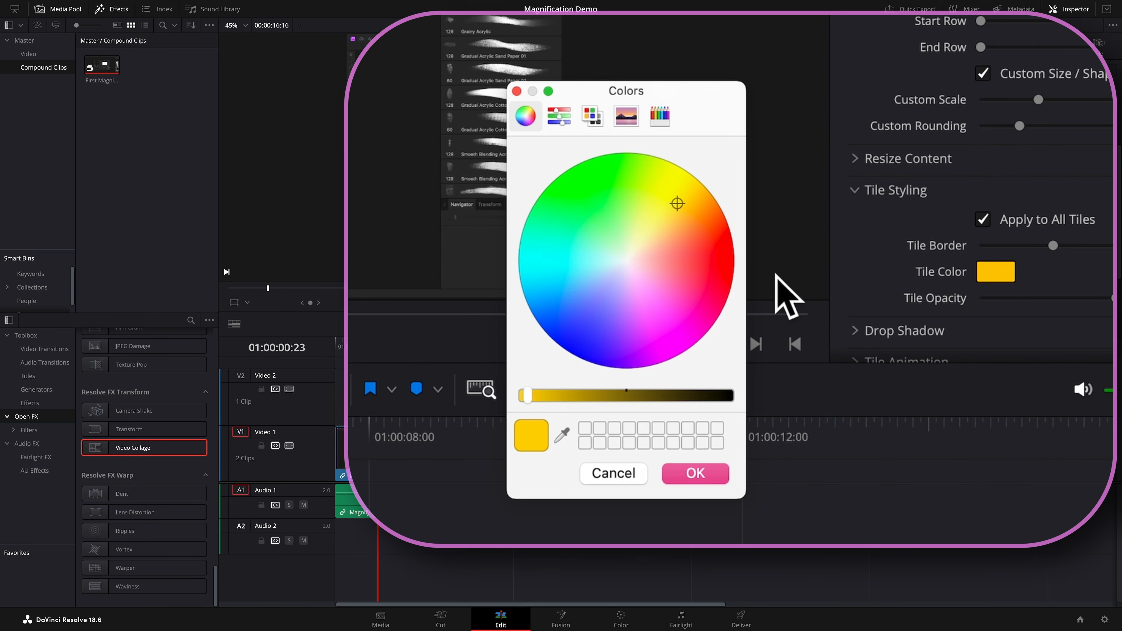
click(570, 268)
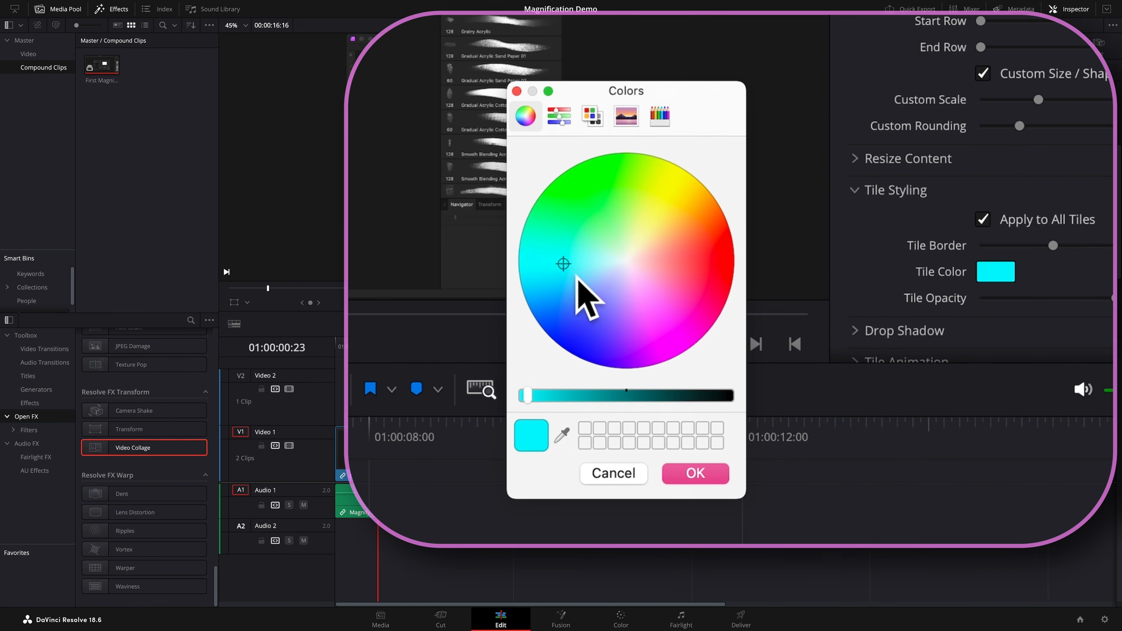
click(702, 473)
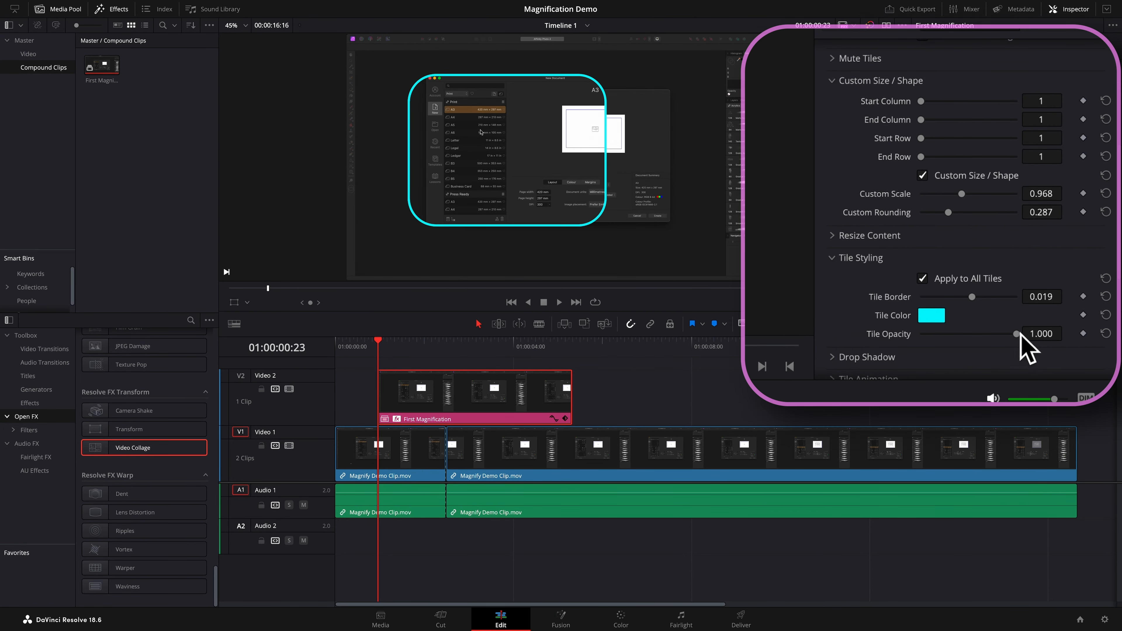
drag(1021, 339, 977, 341)
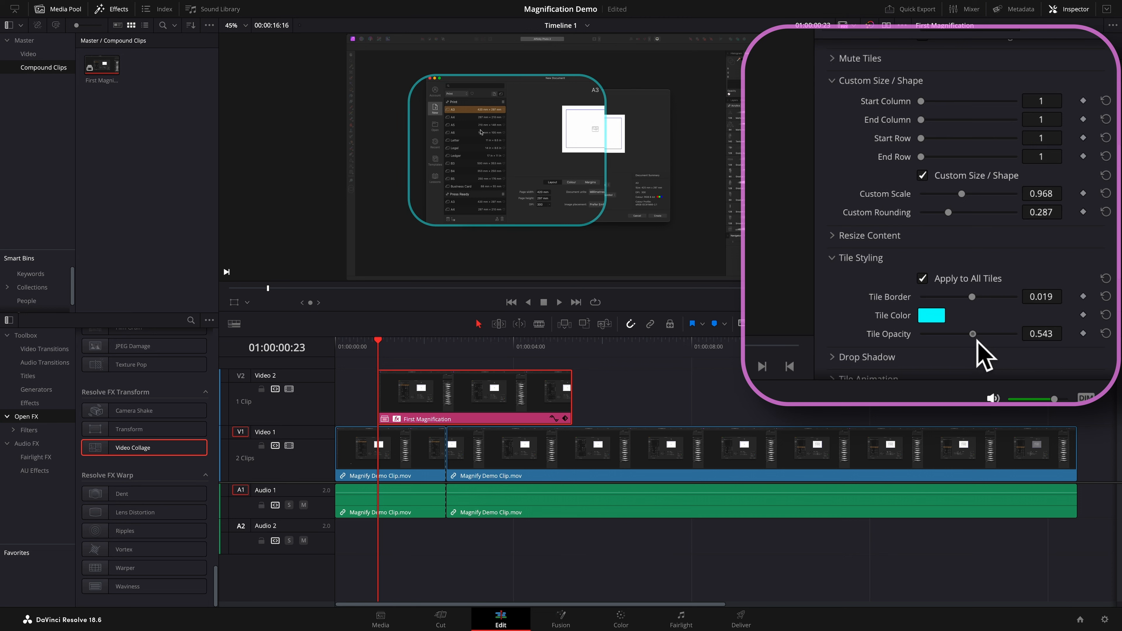
click(840, 264)
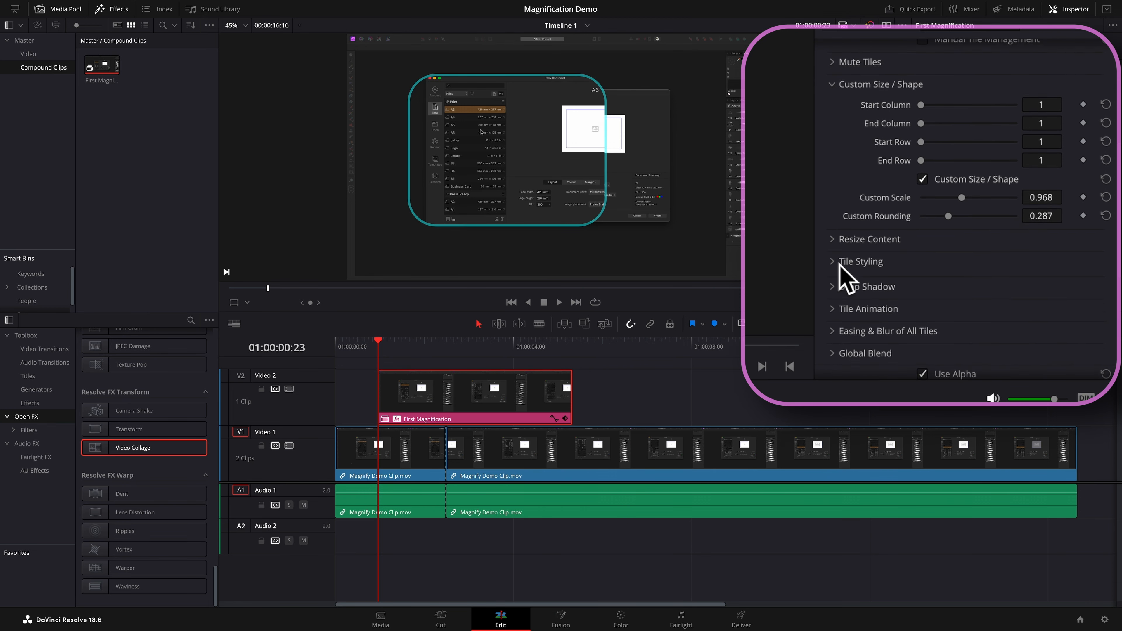
Add a drop shadow to the tile with strength 0.799 and blur 0.682.
click(841, 293)
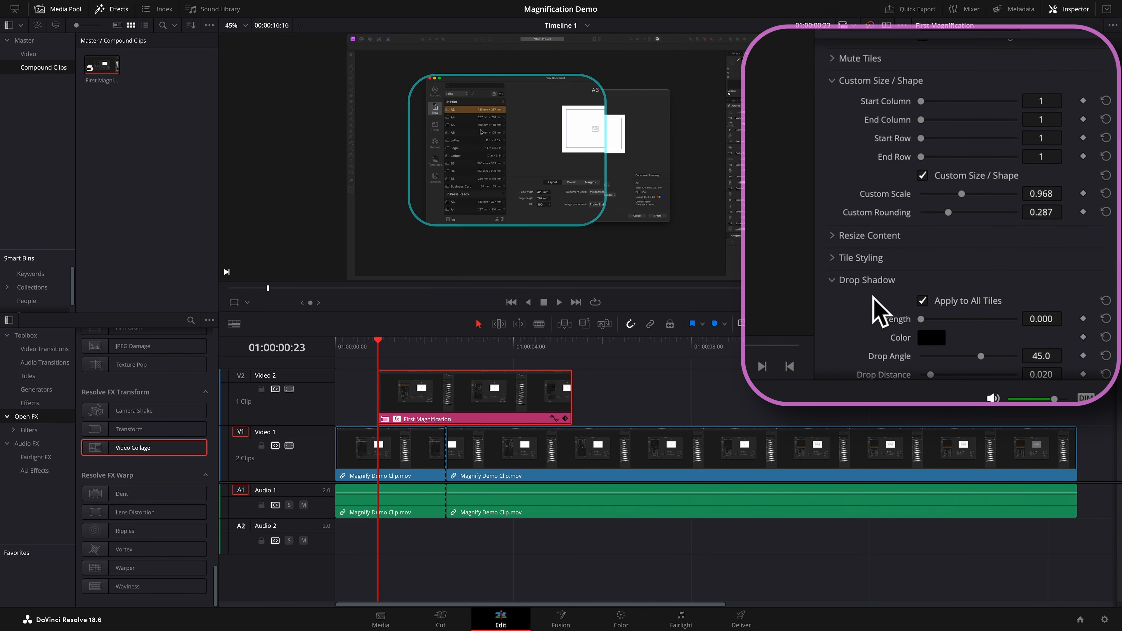
scroll(809, 294, down, 3)
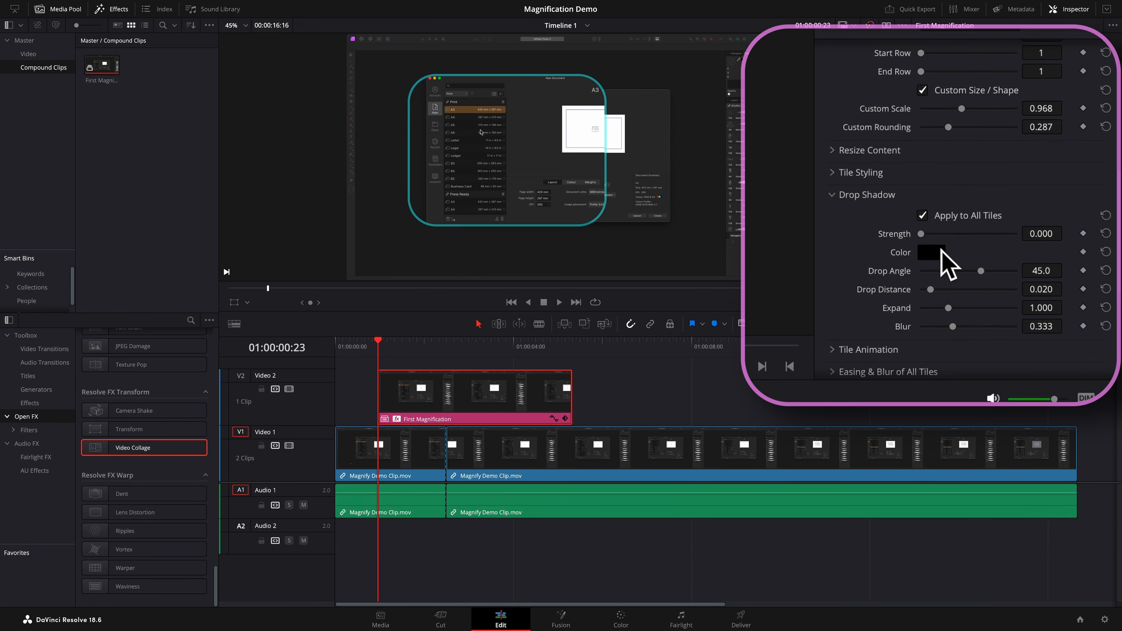
drag(923, 238, 1003, 249)
drag(953, 327, 991, 331)
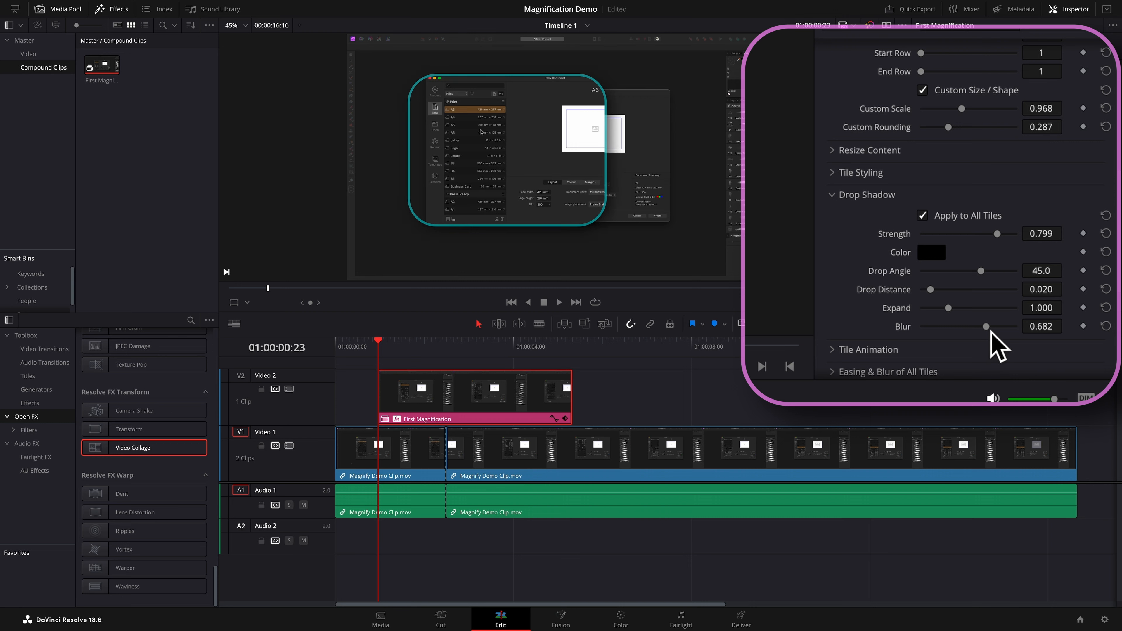
click(838, 196)
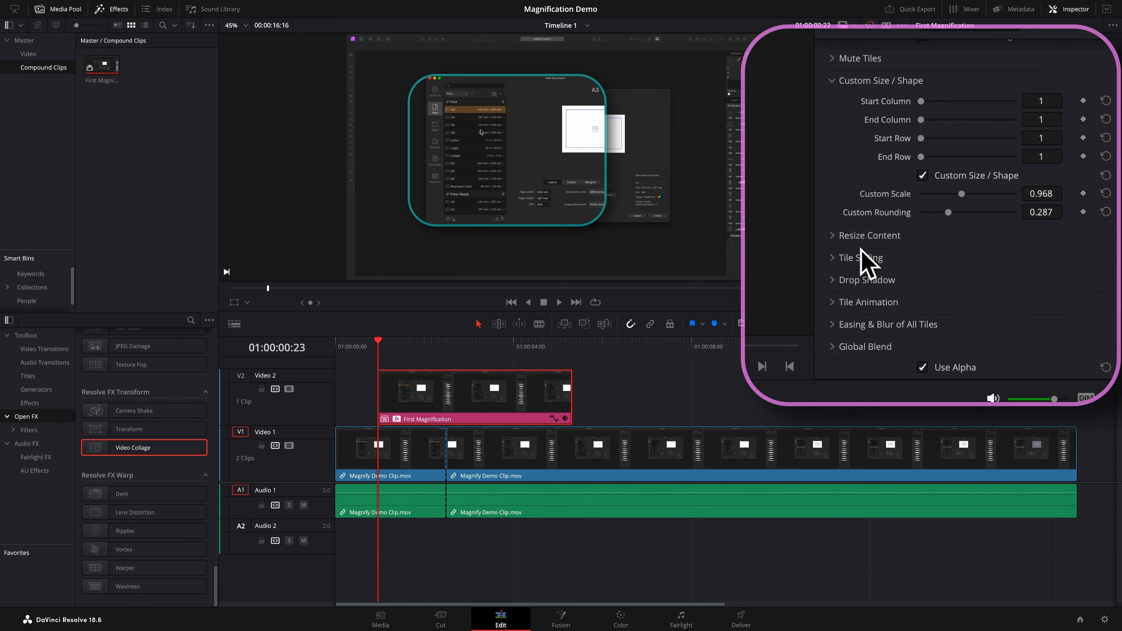
Set the tile animation to animate on Intro & Outro.
click(838, 305)
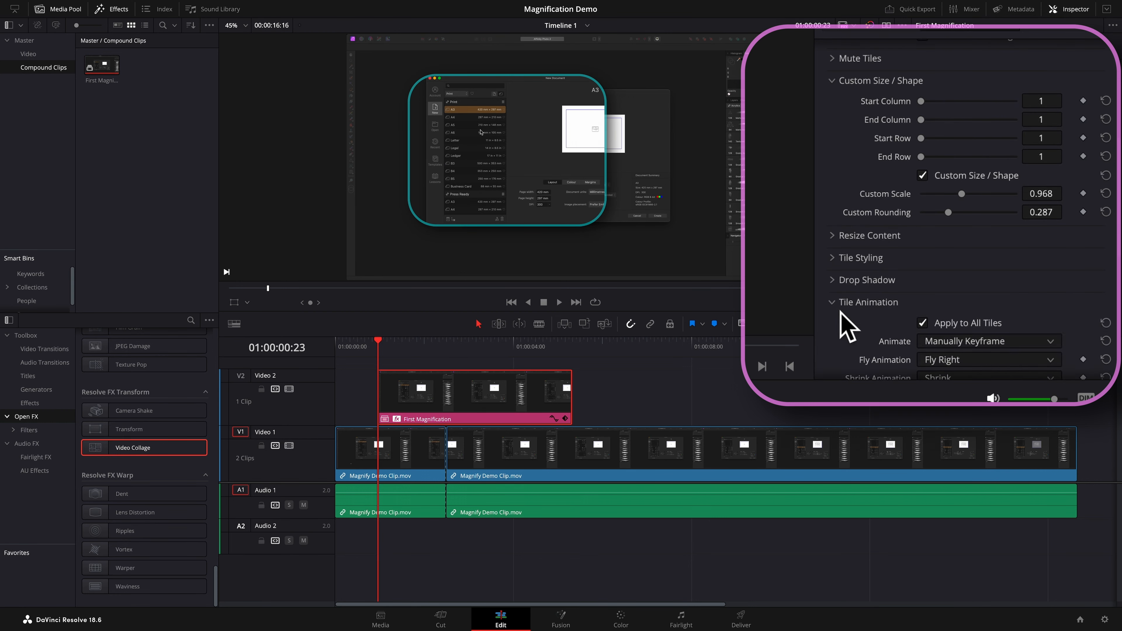
scroll(853, 310, down, 5)
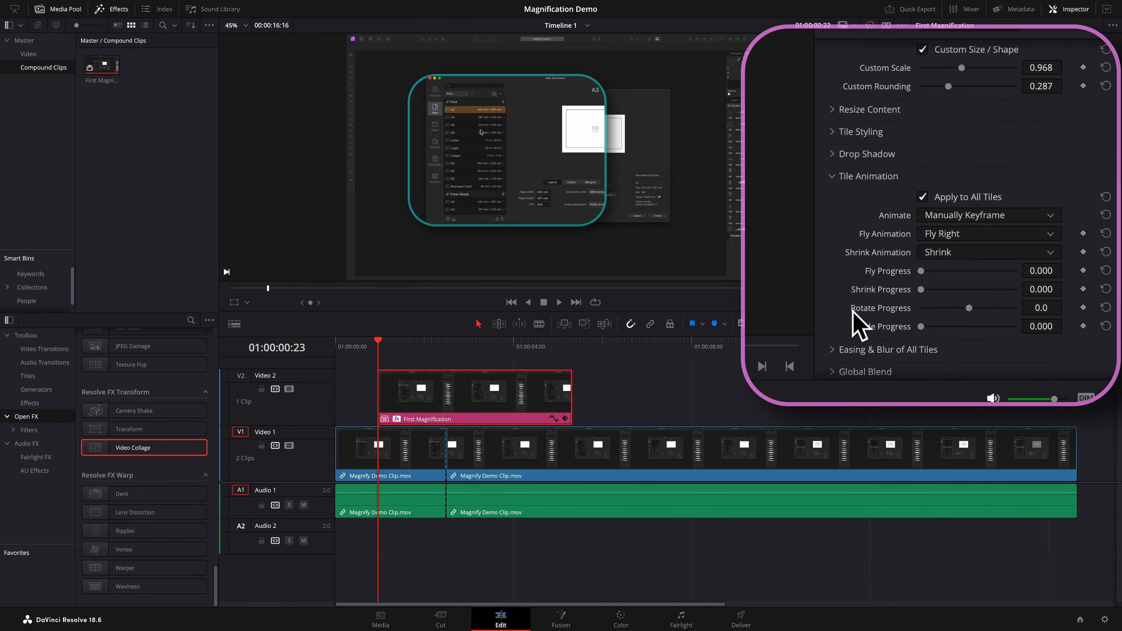
click(1056, 219)
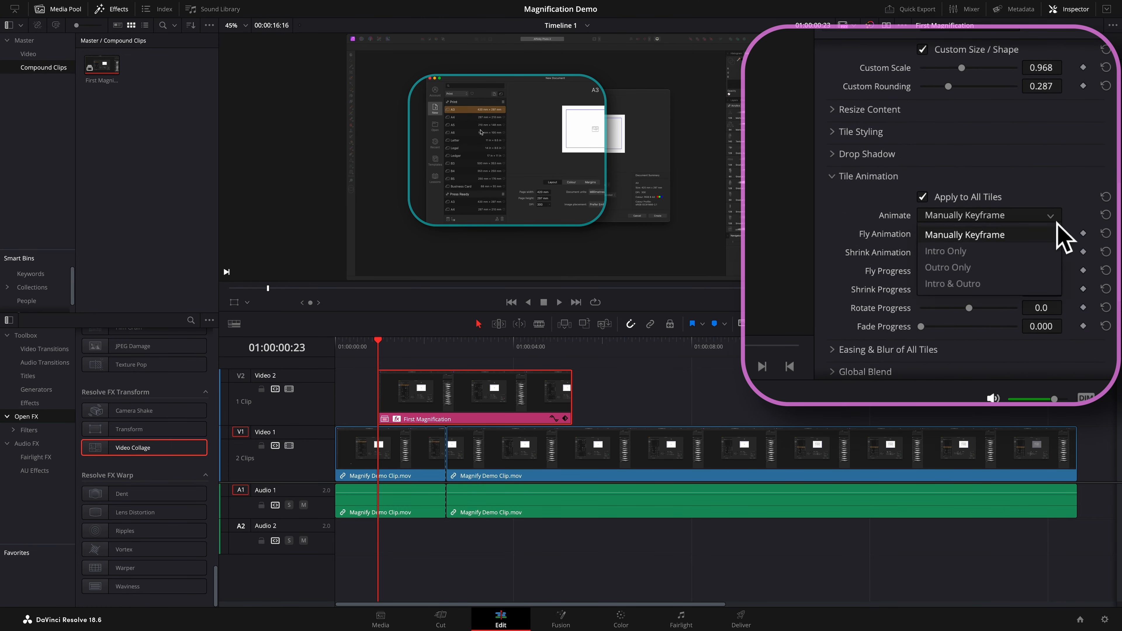
click(959, 285)
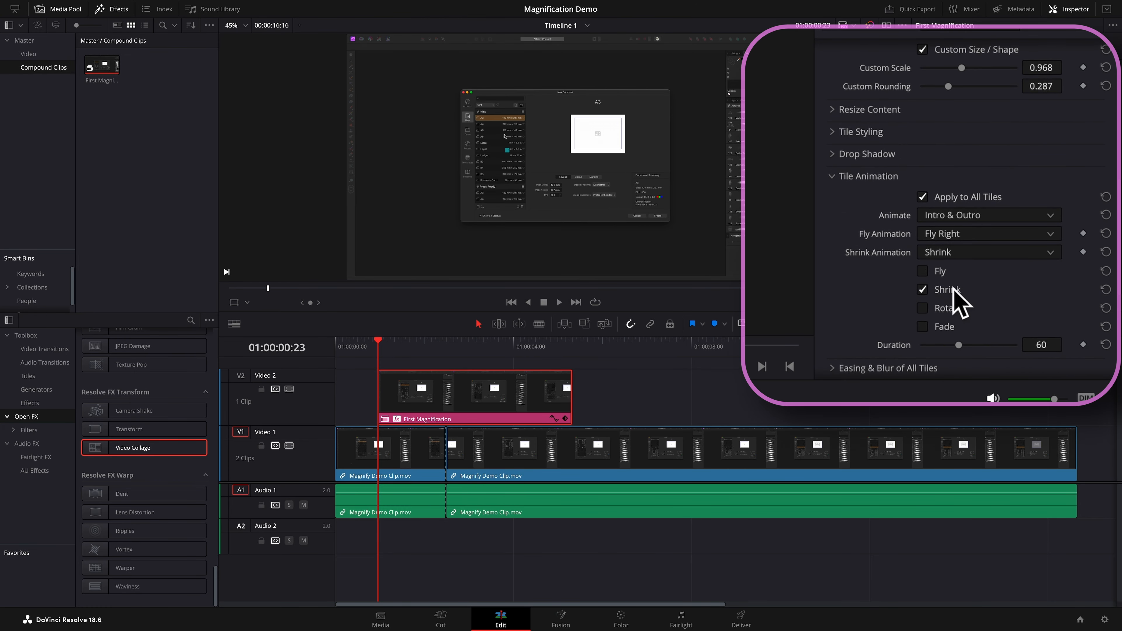
Disable Shrink and enable Fly and Fade for the tile animation.
click(932, 286)
click(928, 272)
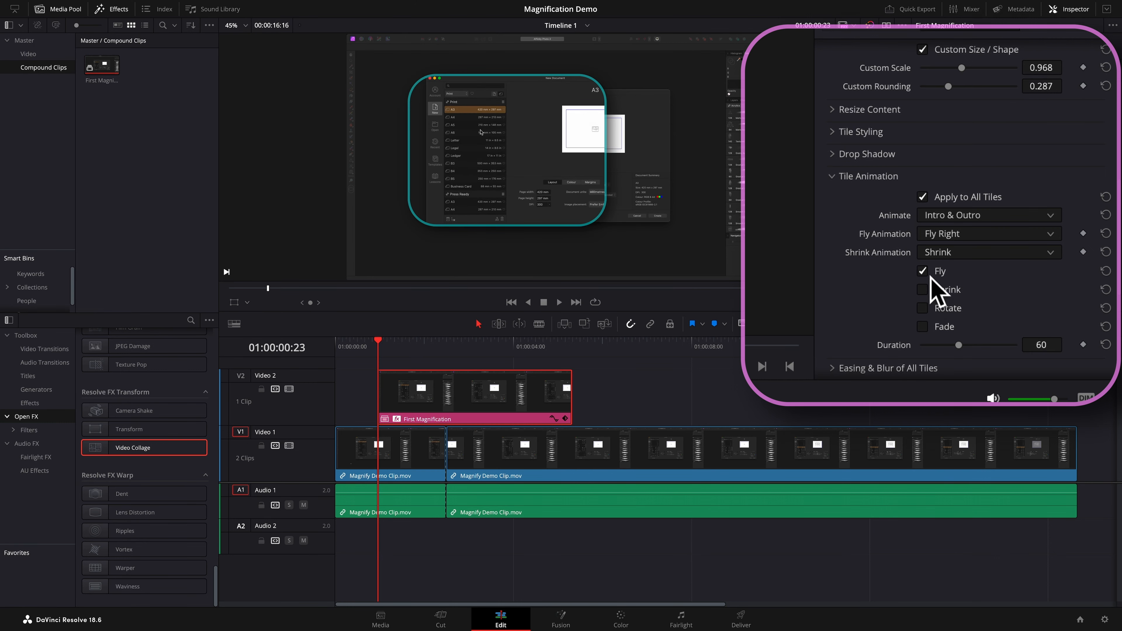
click(932, 327)
scroll(1007, 329, down, 2)
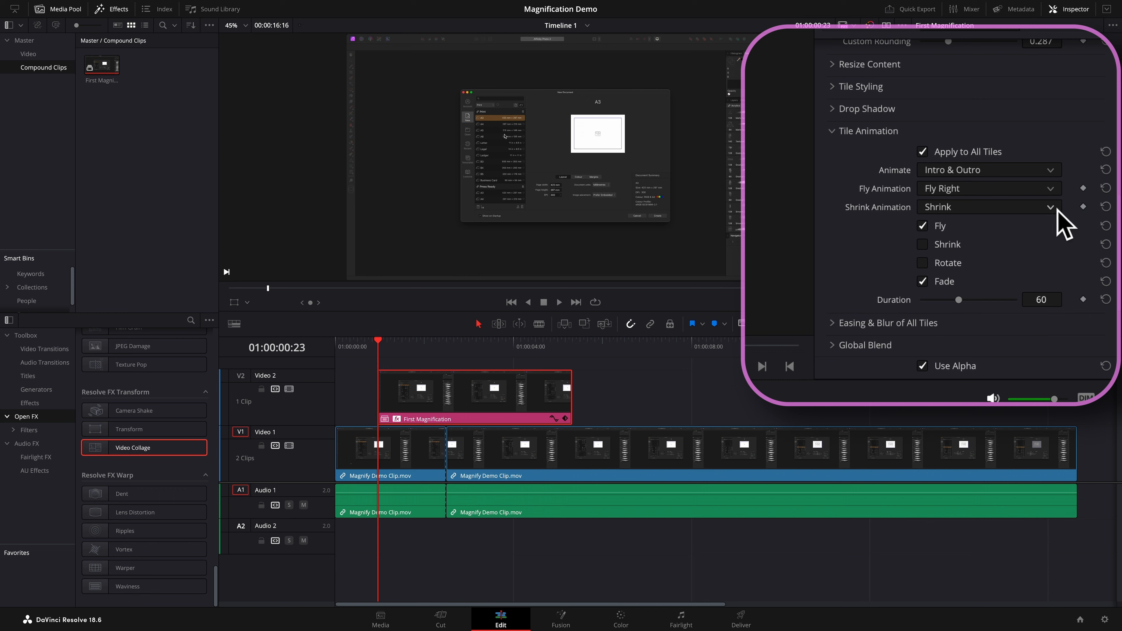
Set the fly animation to Fly Left with a duration of 24, and play the clip to preview it.
click(1055, 194)
click(989, 209)
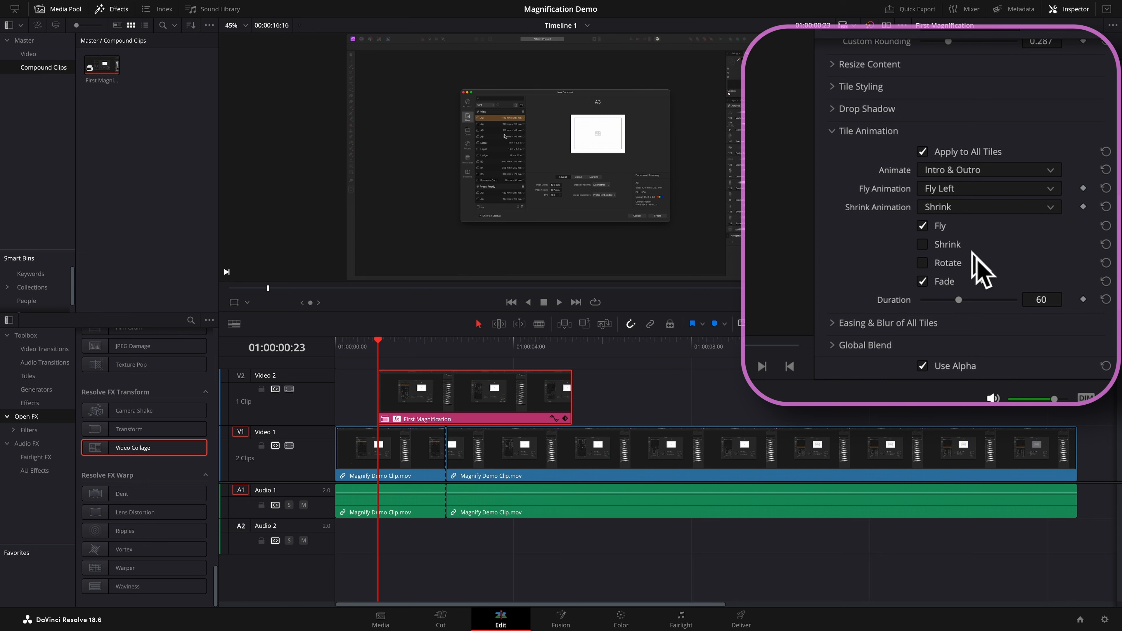
drag(959, 304, 937, 307)
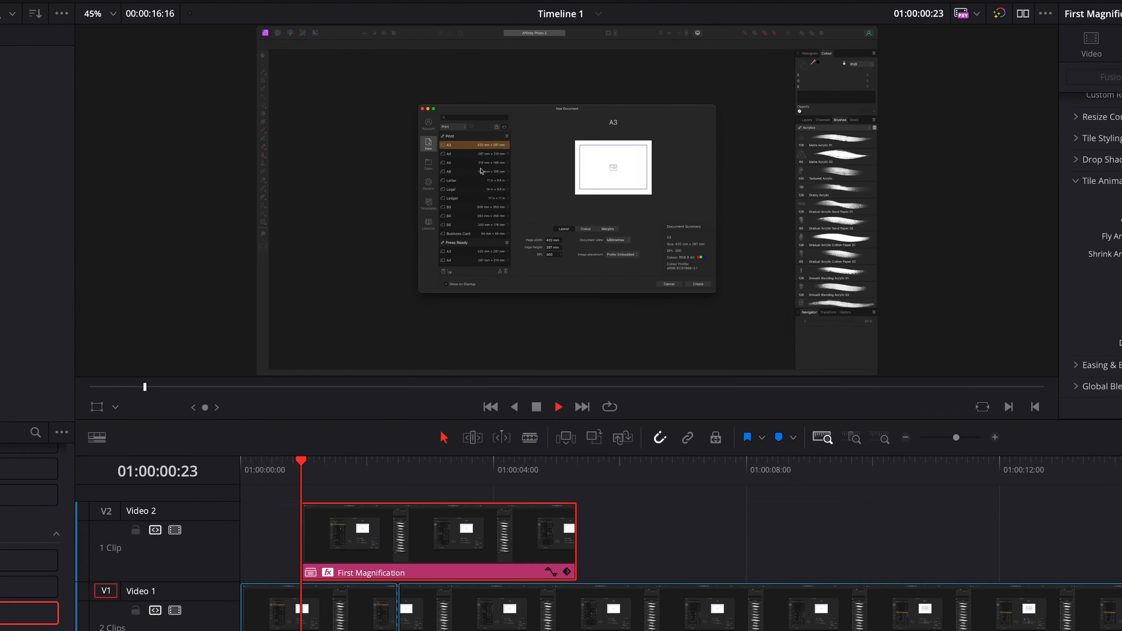
key(space)
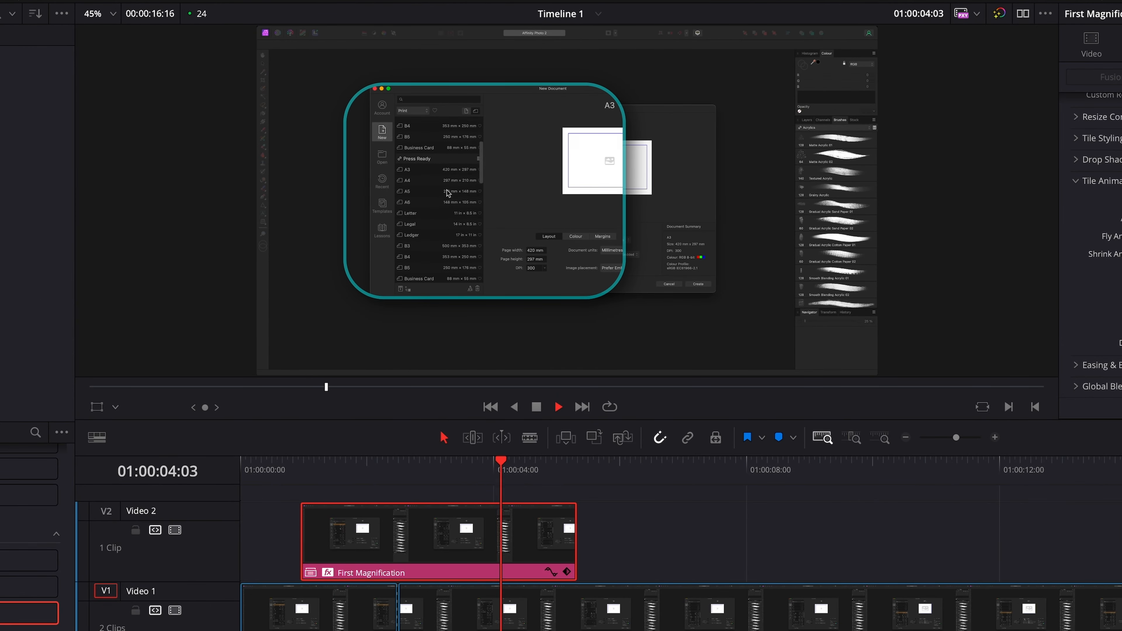
key(space)
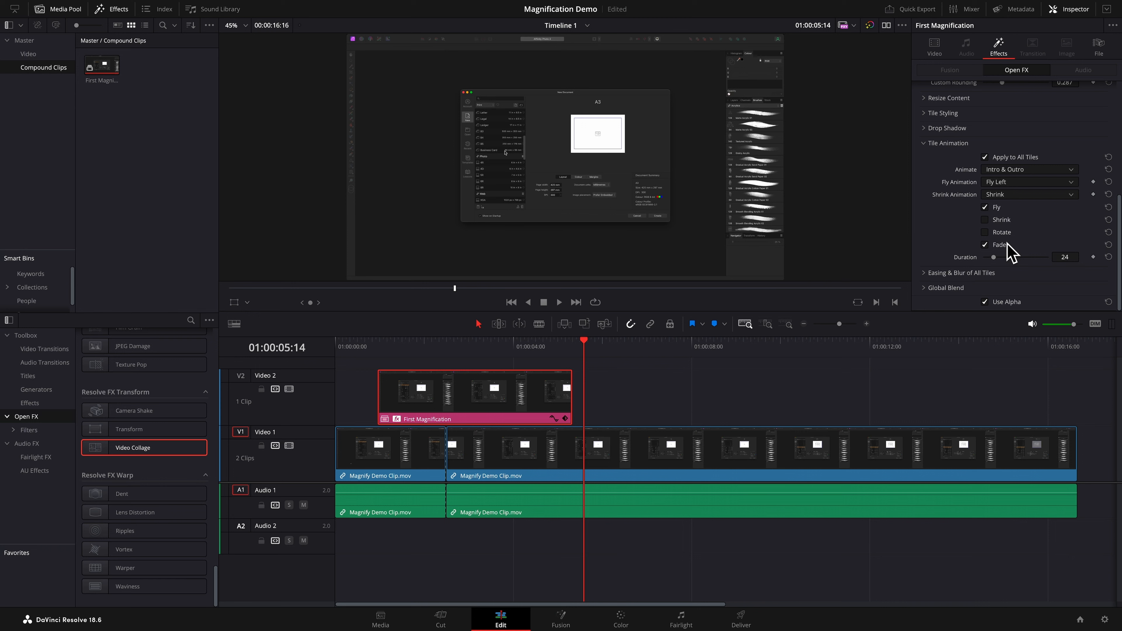
Add a Fly Animation keyframe for Fly Left at the First Magnification clip's start, 01:00:00:23.
key(Up)
key(Up)
key(Up)
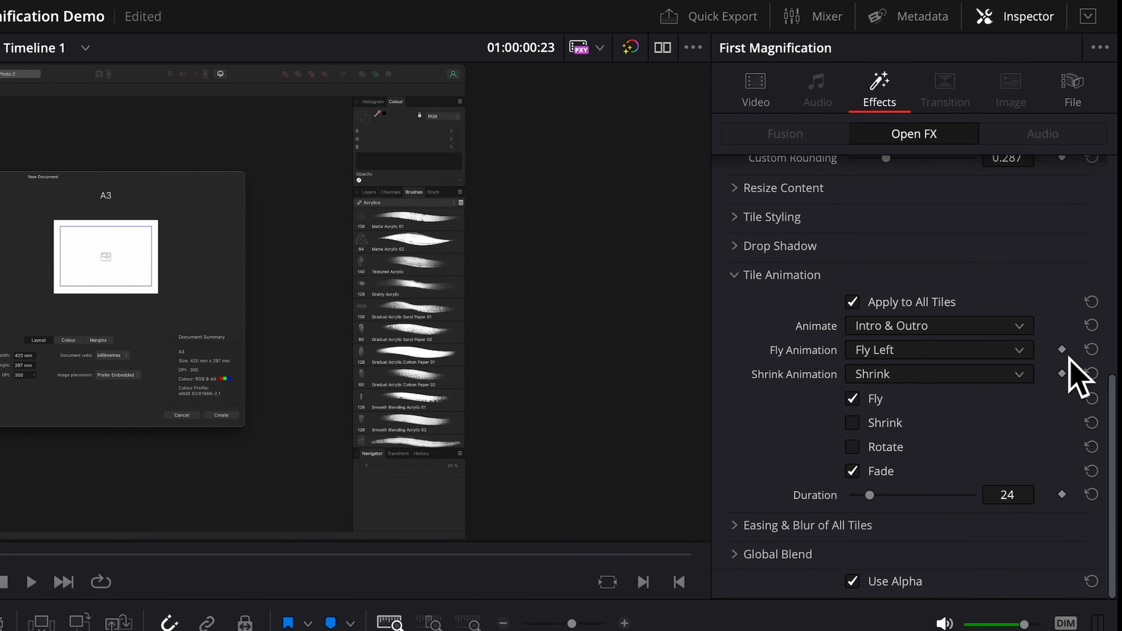
click(1062, 349)
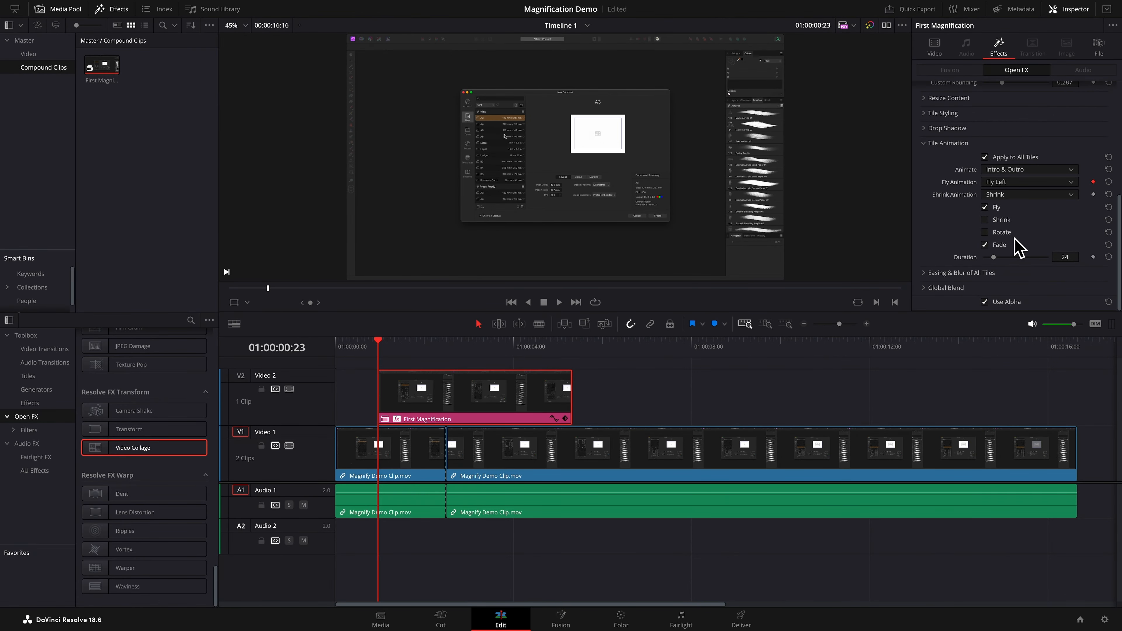
Find the frame just before the tile's outro starts, 01:00:04:07, and keyframe the fly animation there as Fly Right.
key(k)
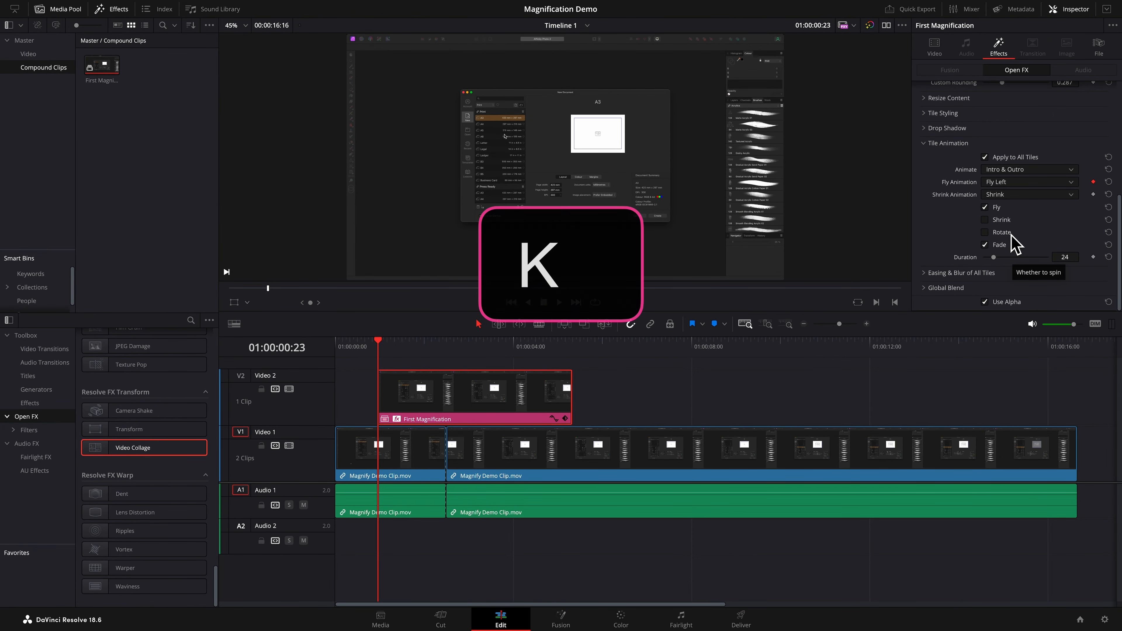
key(l)
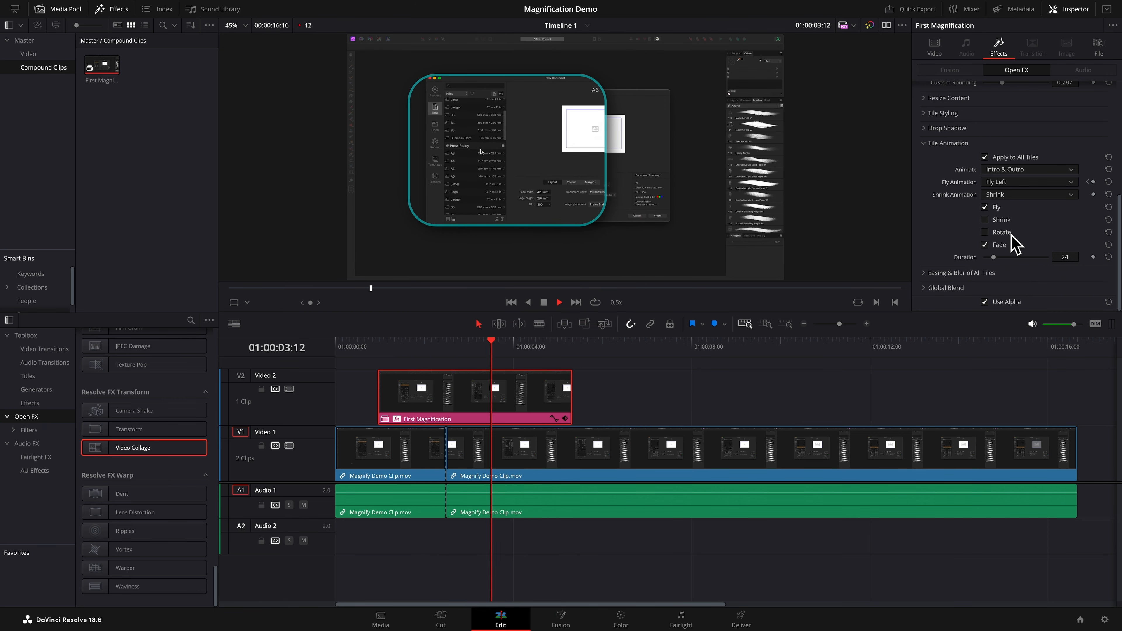
key(k)
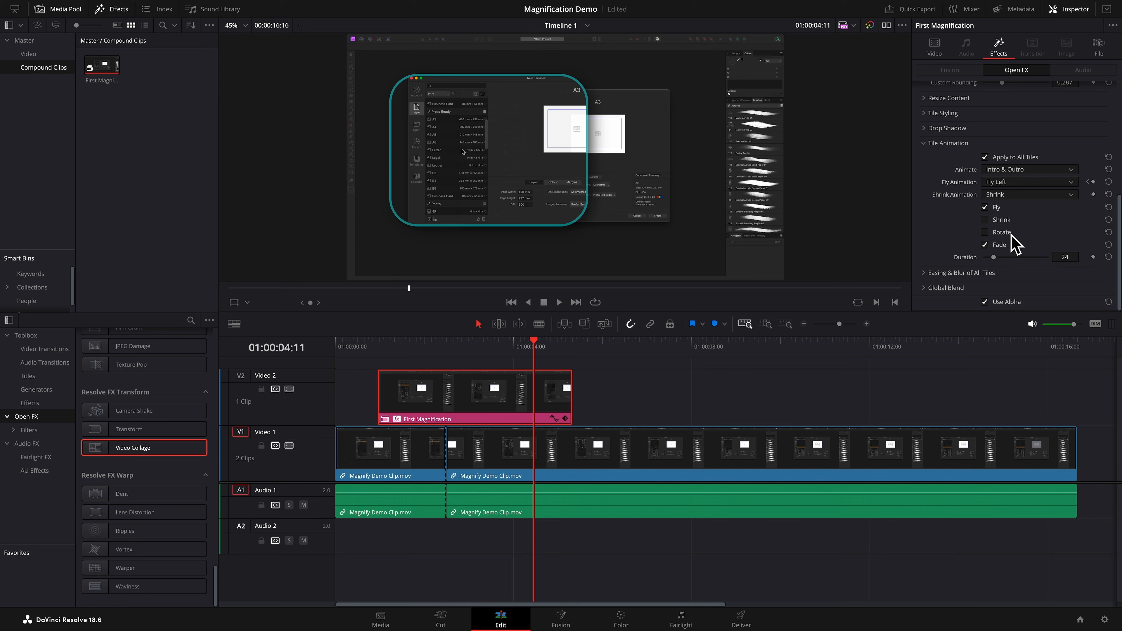
key(Left)
key(Left)
key(Left)
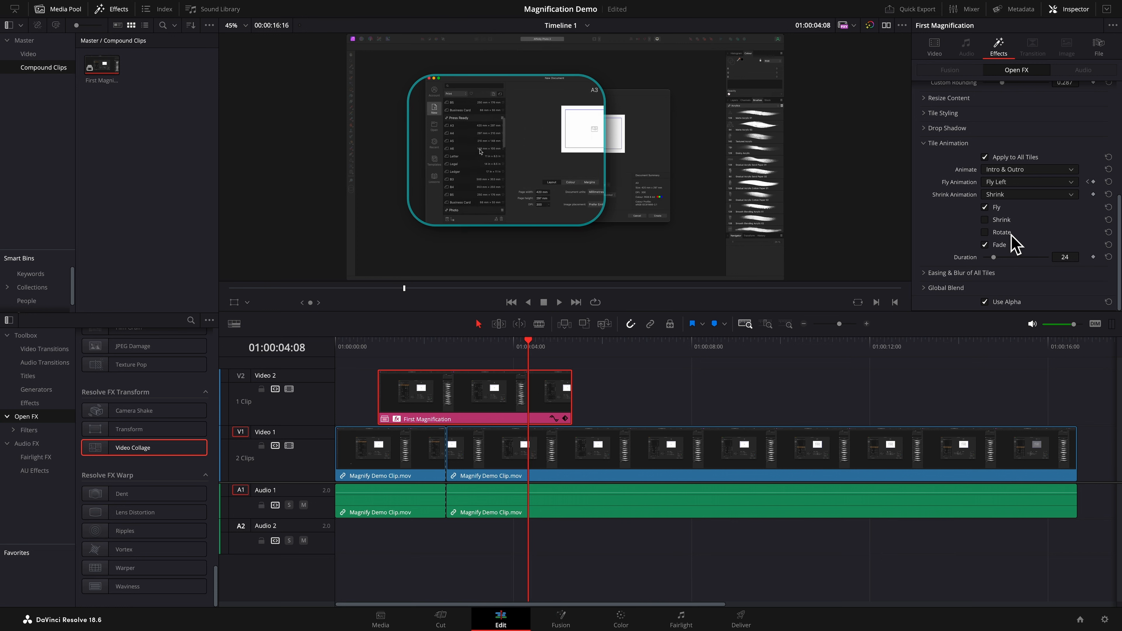
key(Left)
key(Left)
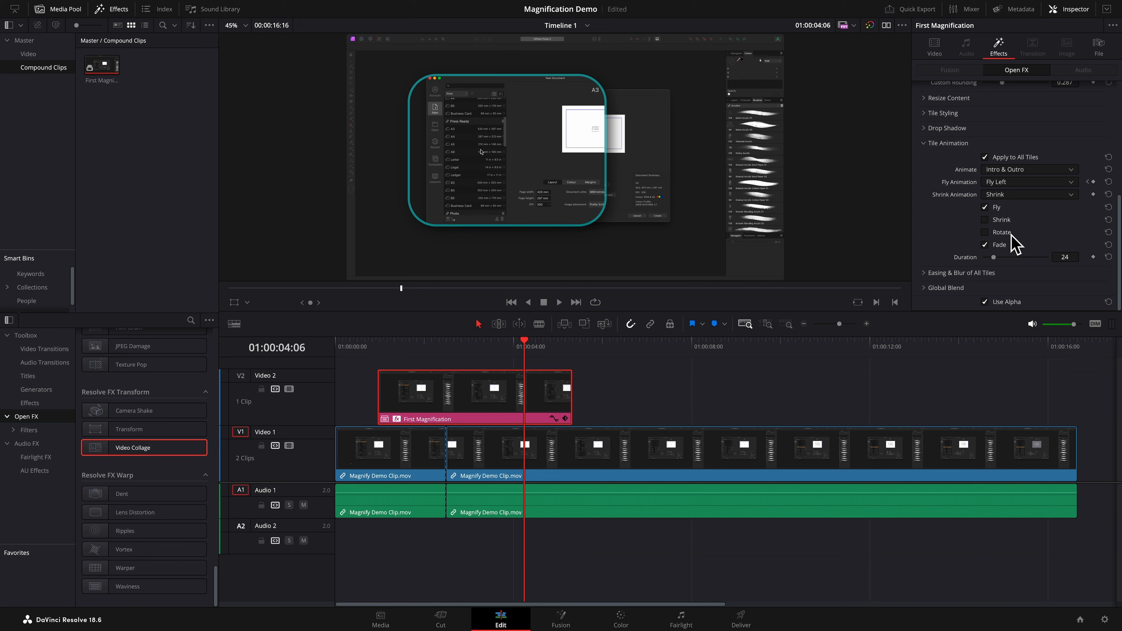
key(Right)
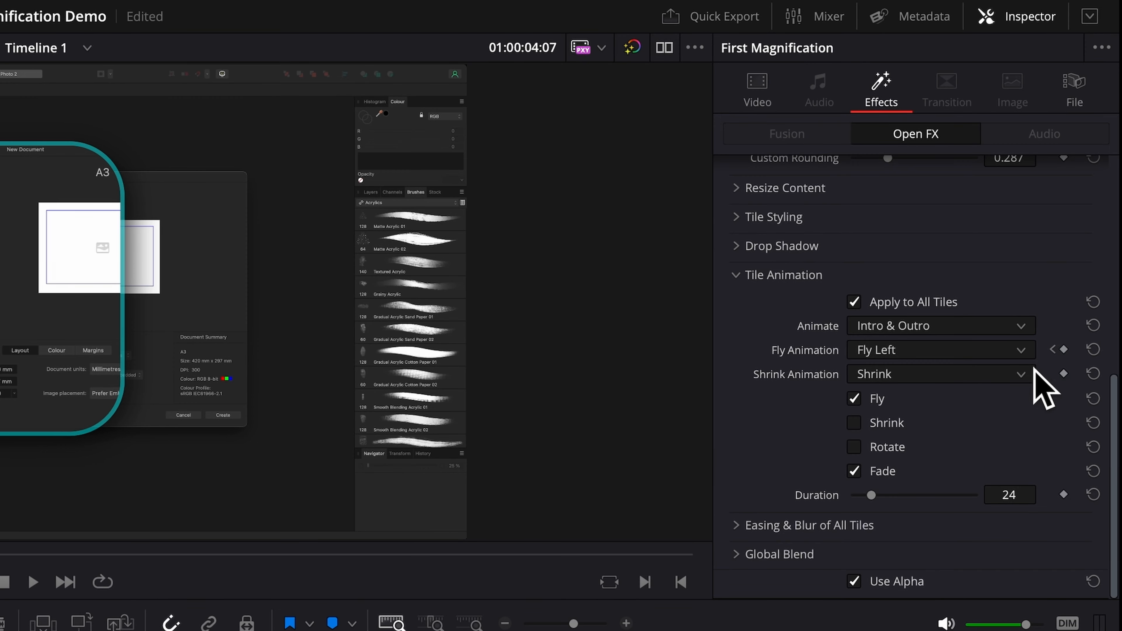
click(1058, 185)
click(855, 397)
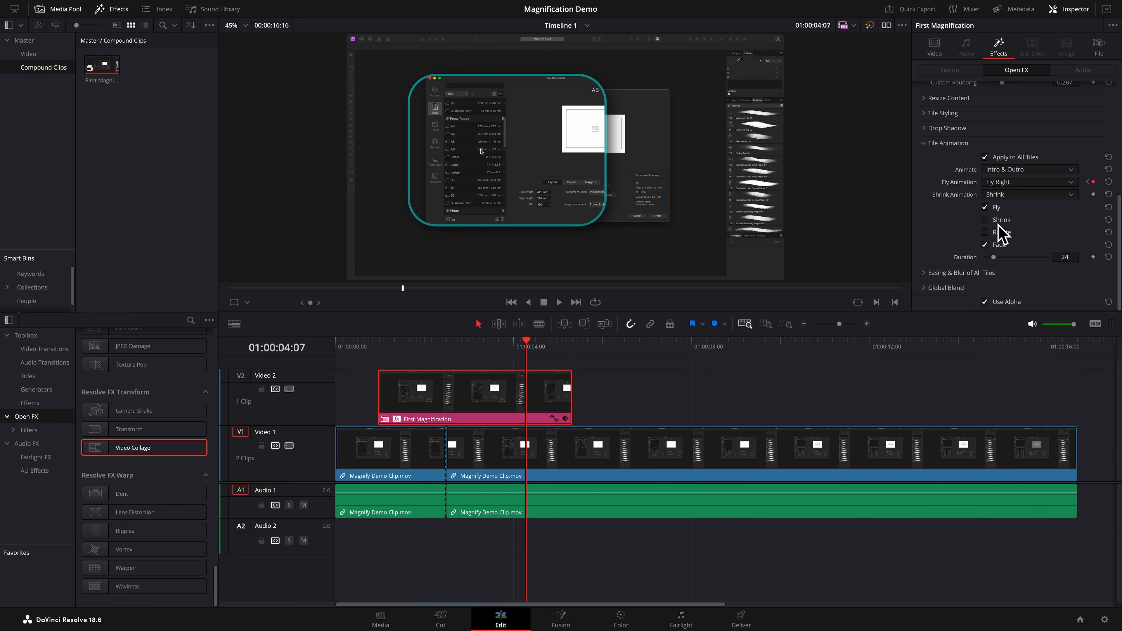
Play the First Magnification clip from its start to check the tile's fly-in and fly-out directions.
key(Up)
key(space)
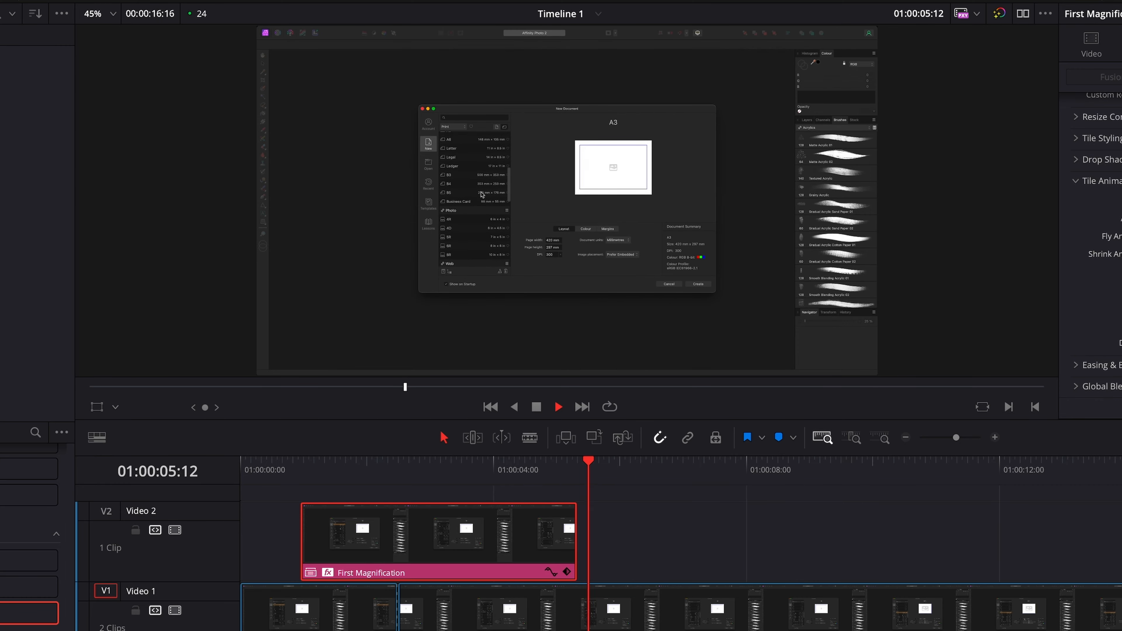
key(space)
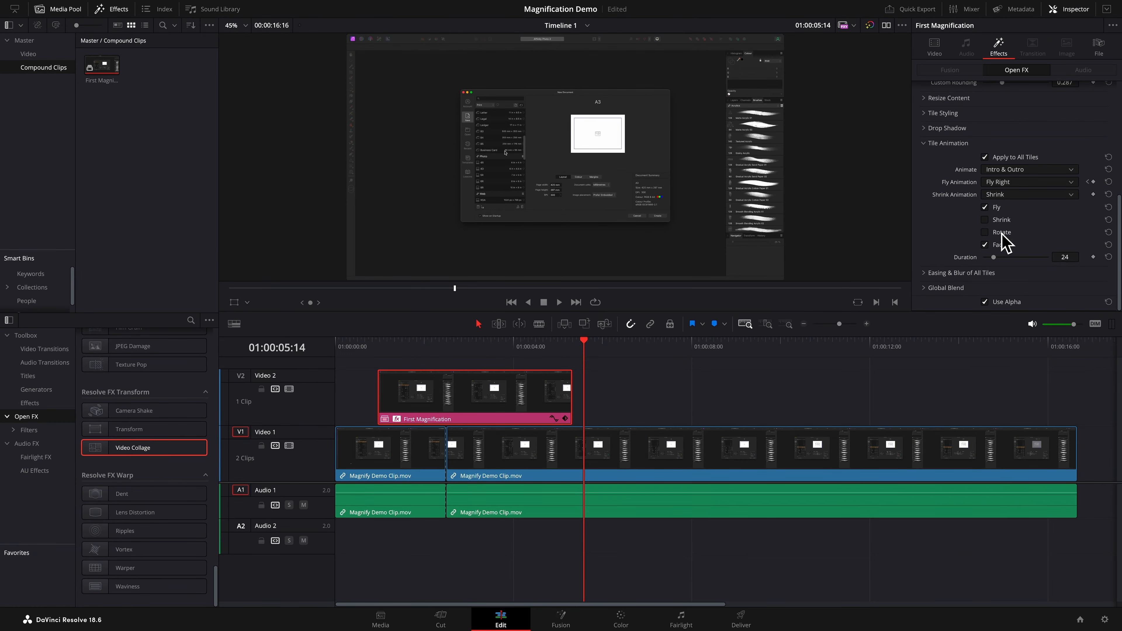
Set the tile animation duration to 46 and play the clip from its start to preview it.
drag(995, 257, 1073, 261)
click(532, 345)
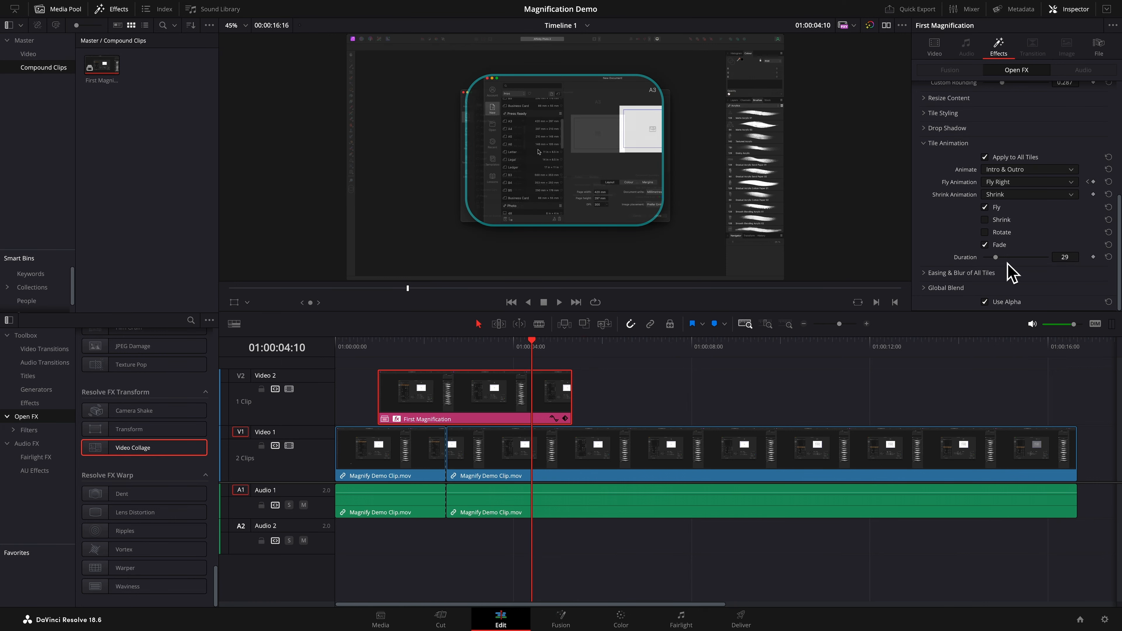
drag(997, 259, 1006, 262)
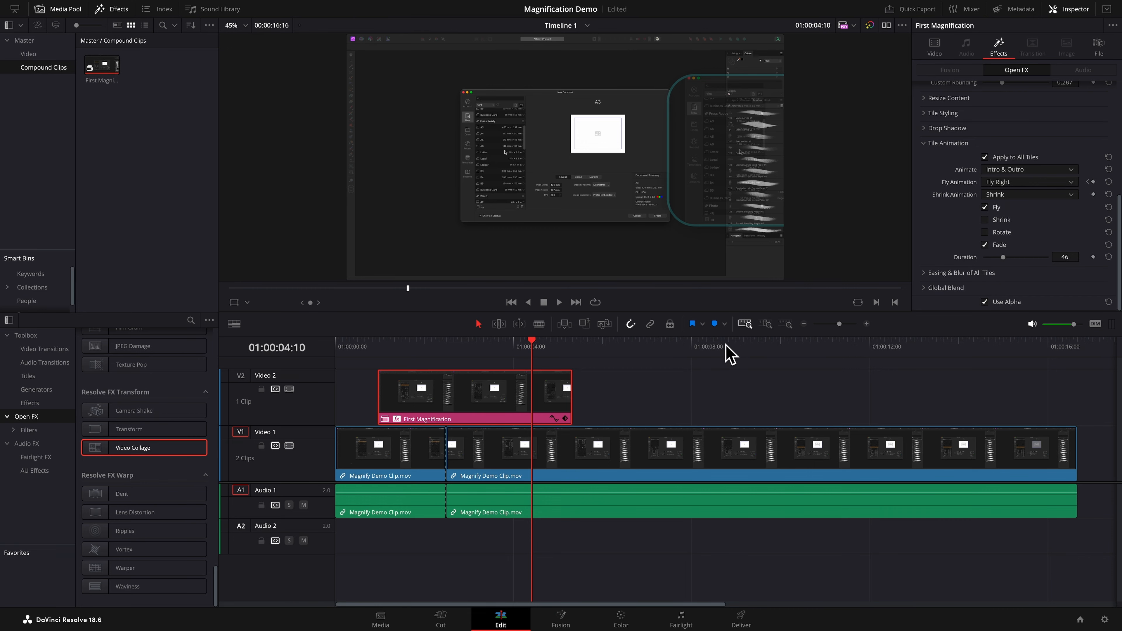
key(Up)
key(Up)
key(space)
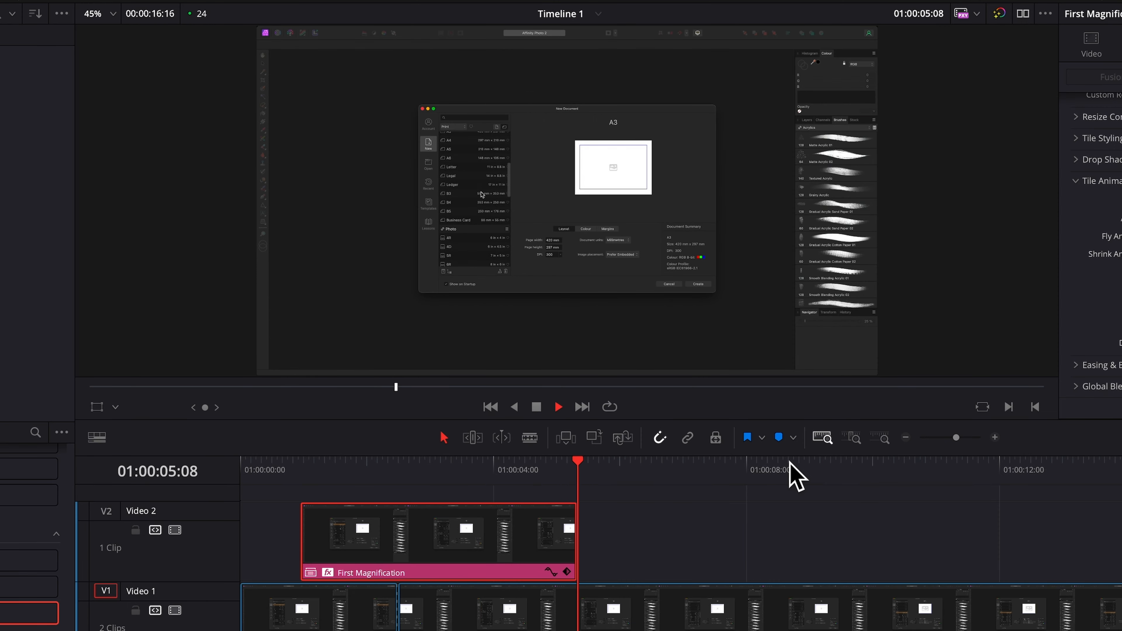
key(space)
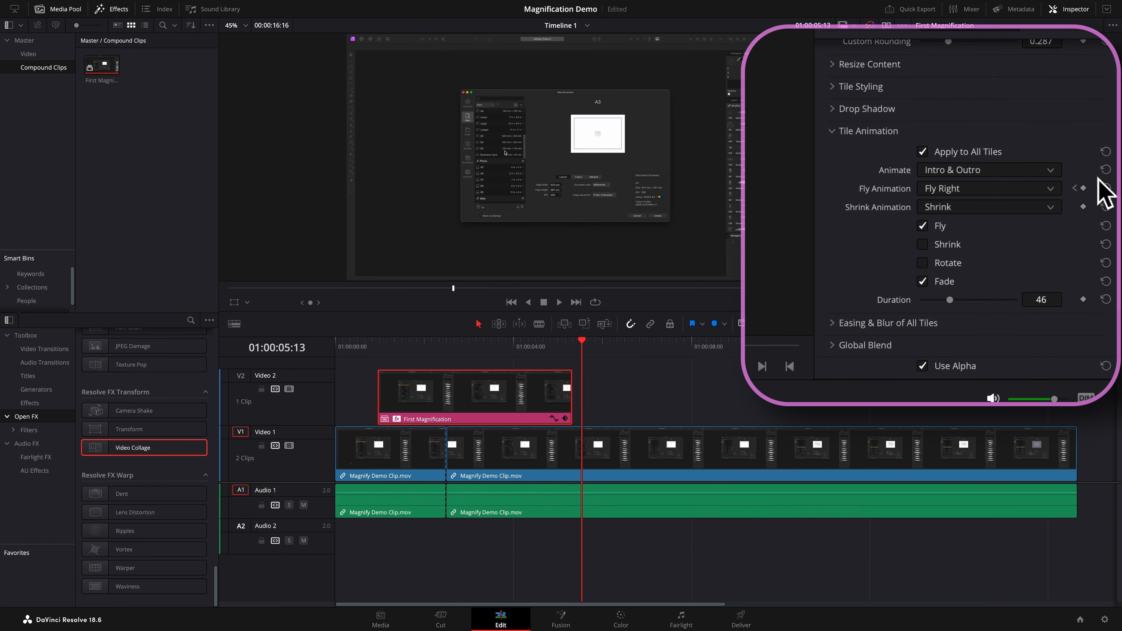
Go back to the Fly Animation keyframe at 01:00:04:07 and delete it.
click(1075, 189)
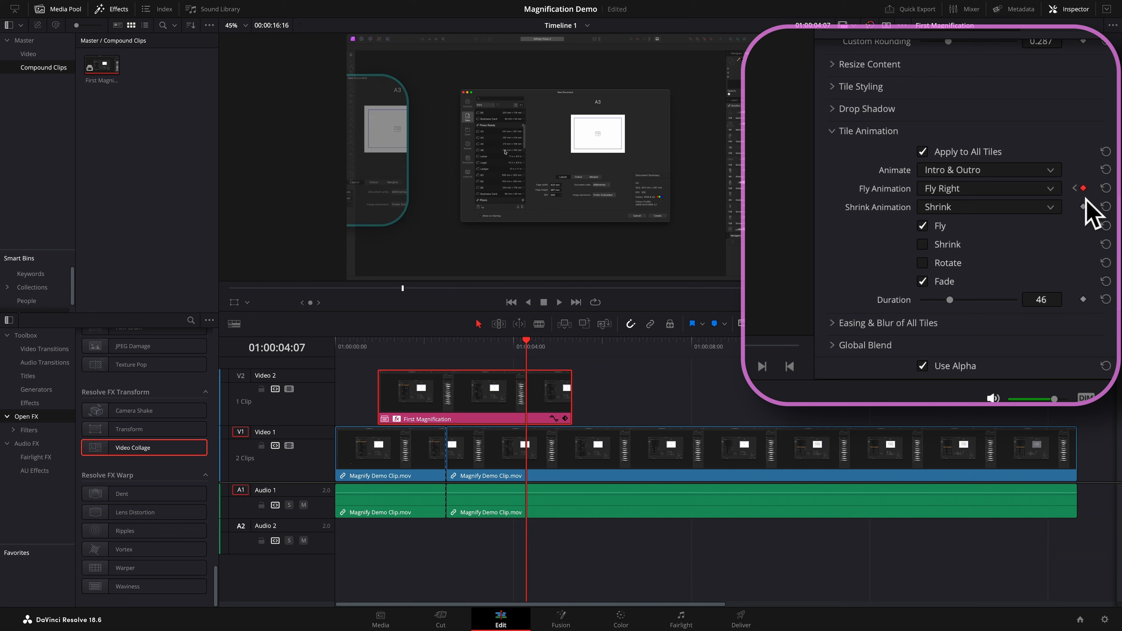
click(1083, 187)
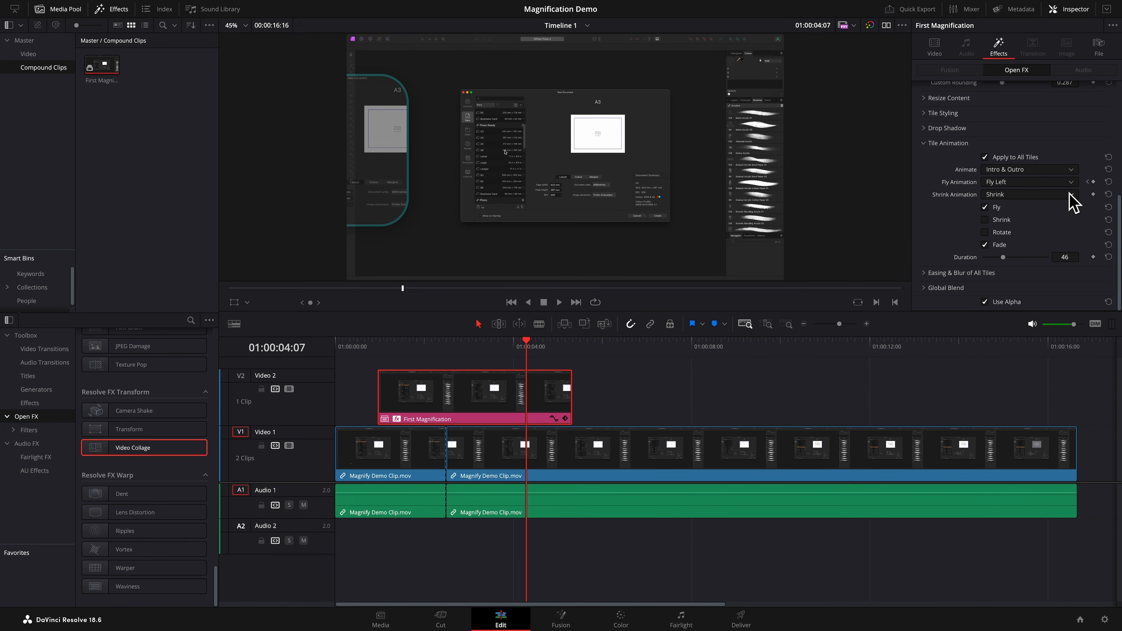
Step back to 01:00:03:10, just before the slower outro starts, and keyframe the fly animation there as Fly Right.
key(Left)
key(Left)
key(Left)
key(Left)
key(Left)
key(Left)
key(Left)
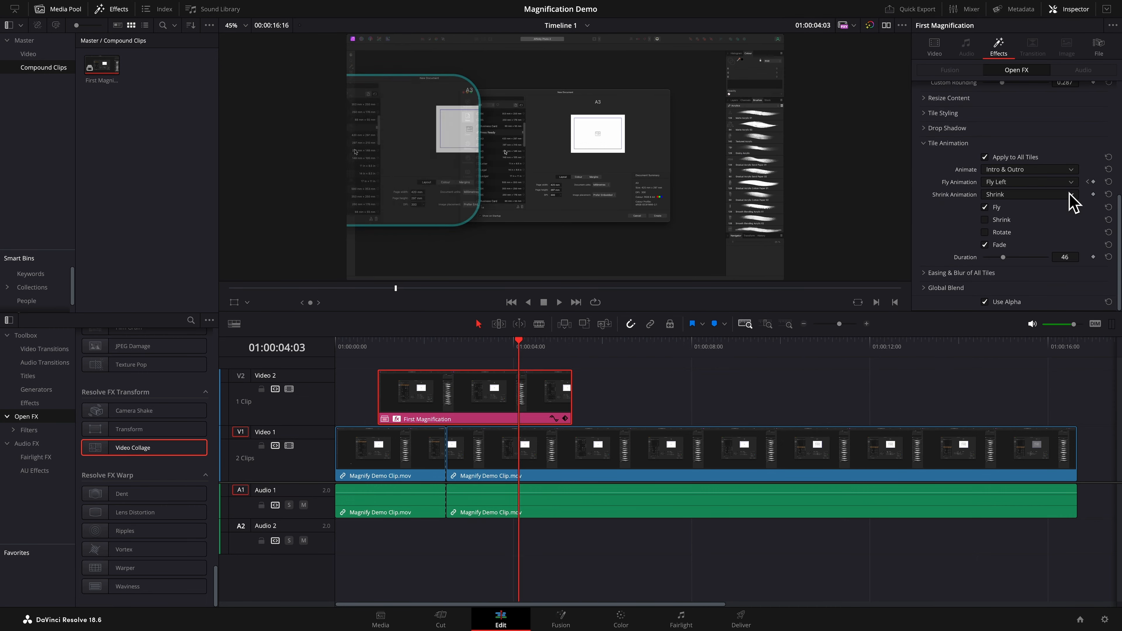
key(Left)
key(Left)
key(Left)
key(Left)
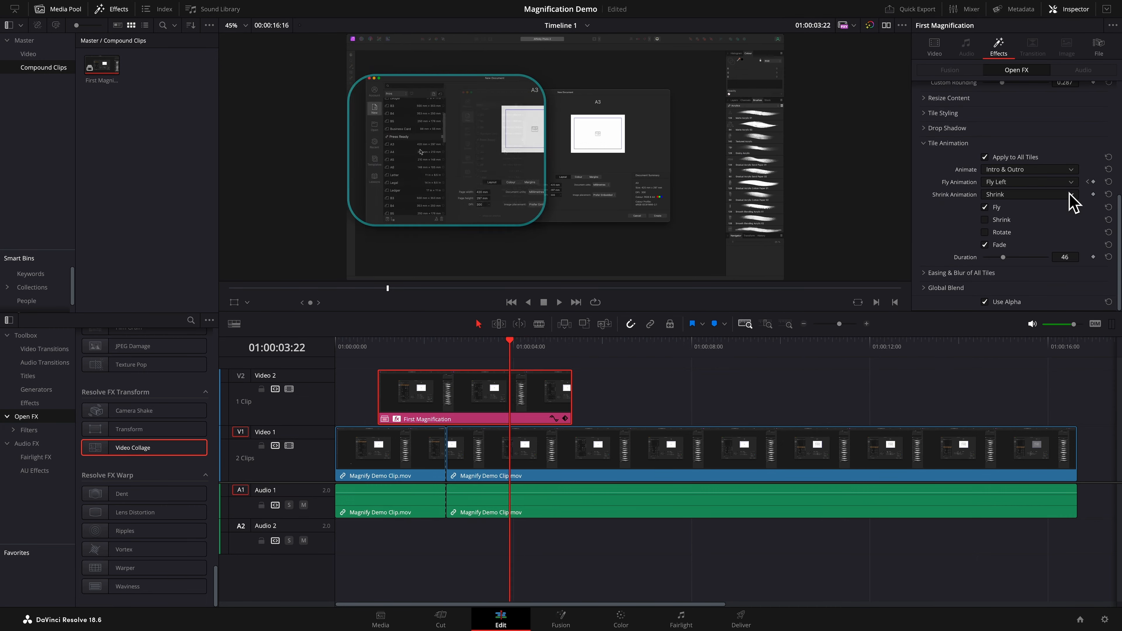
key(Left)
key(Left)
key(Left)
key(Left)
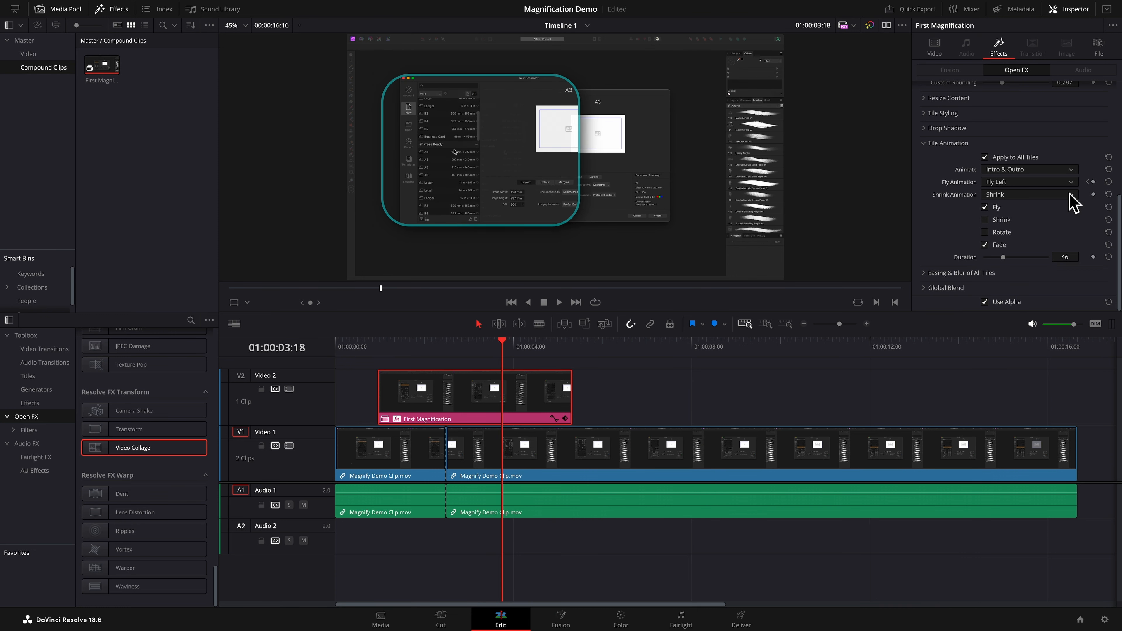
key(Left)
key(Left)
key(Left)
key(Left)
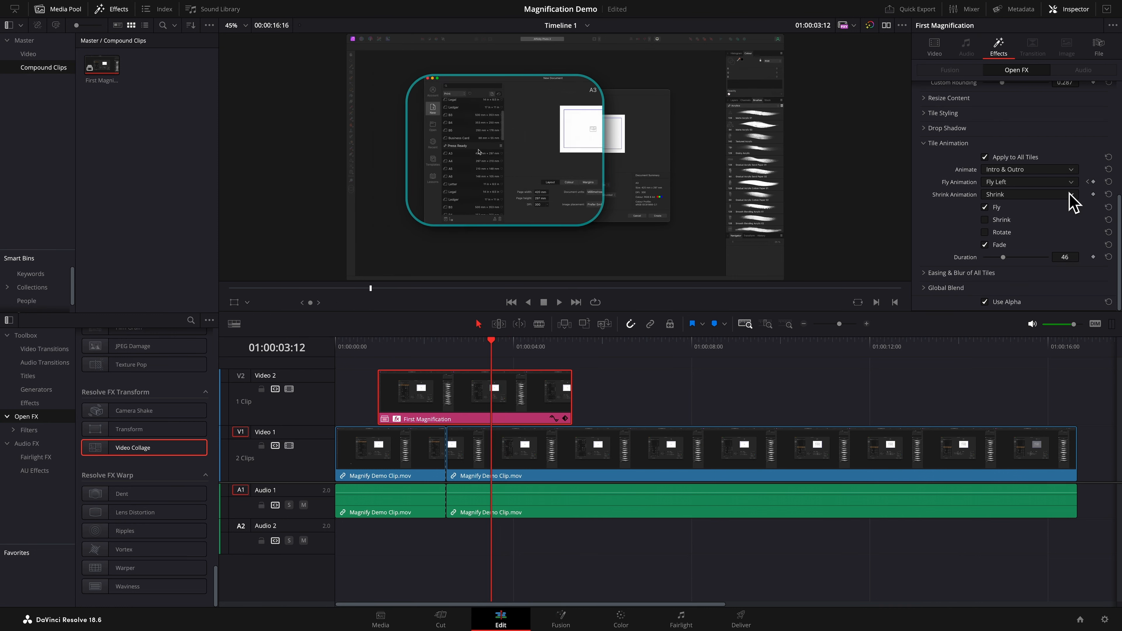
key(Left)
key(Left)
key(Left)
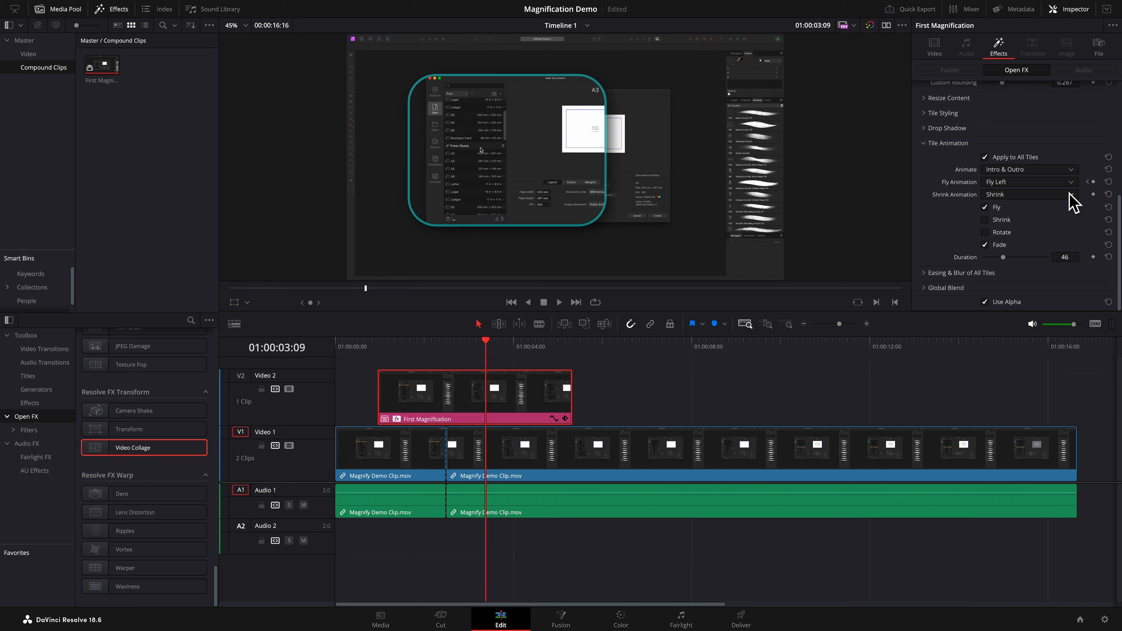
key(Right)
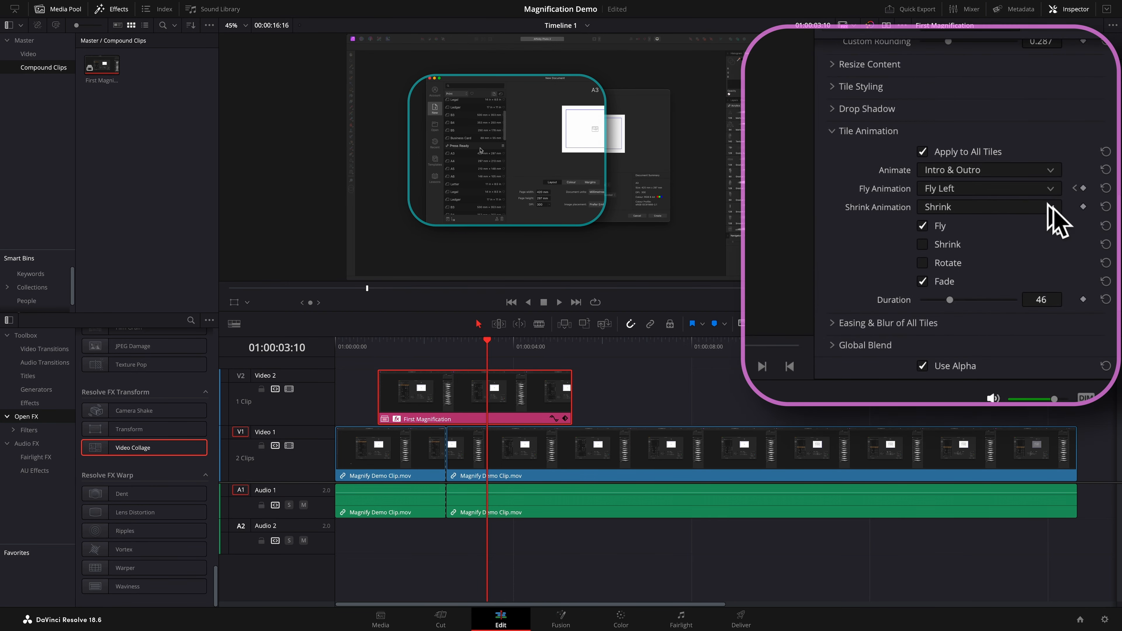
click(1055, 192)
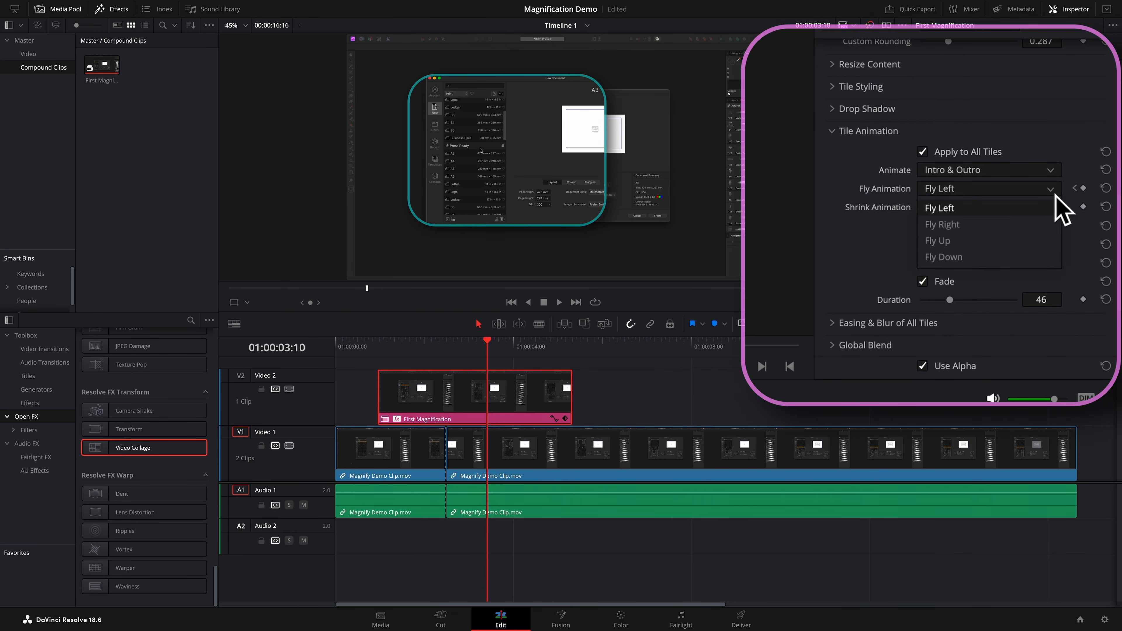
click(950, 223)
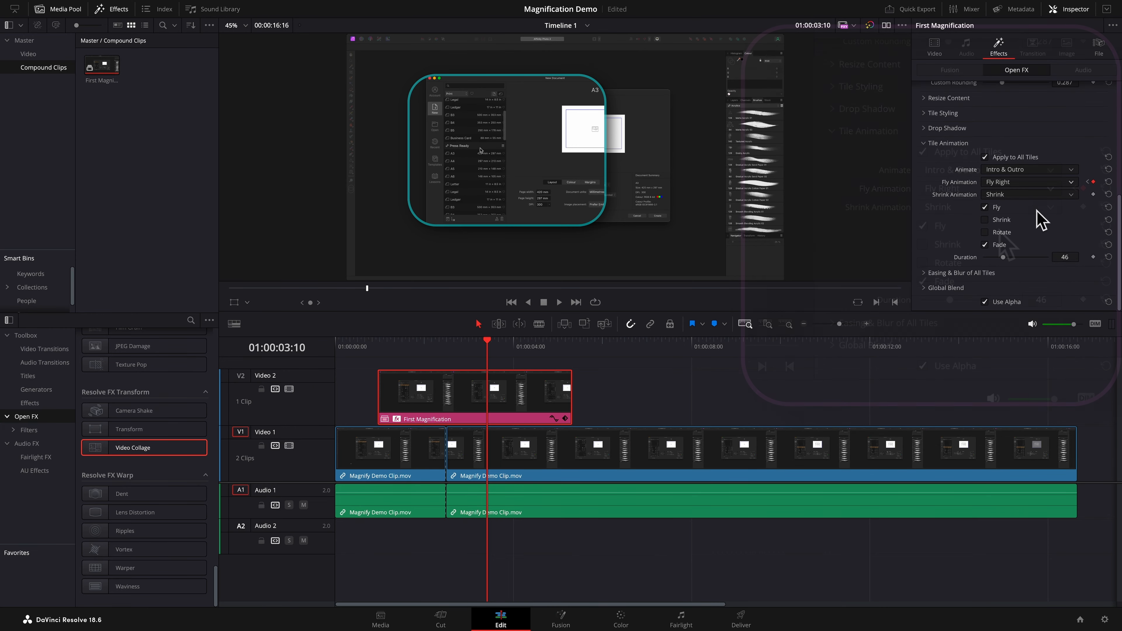
Play the First Magnification clip from its start to check the tile's fly-in and fly-out.
key(Up)
key(Up)
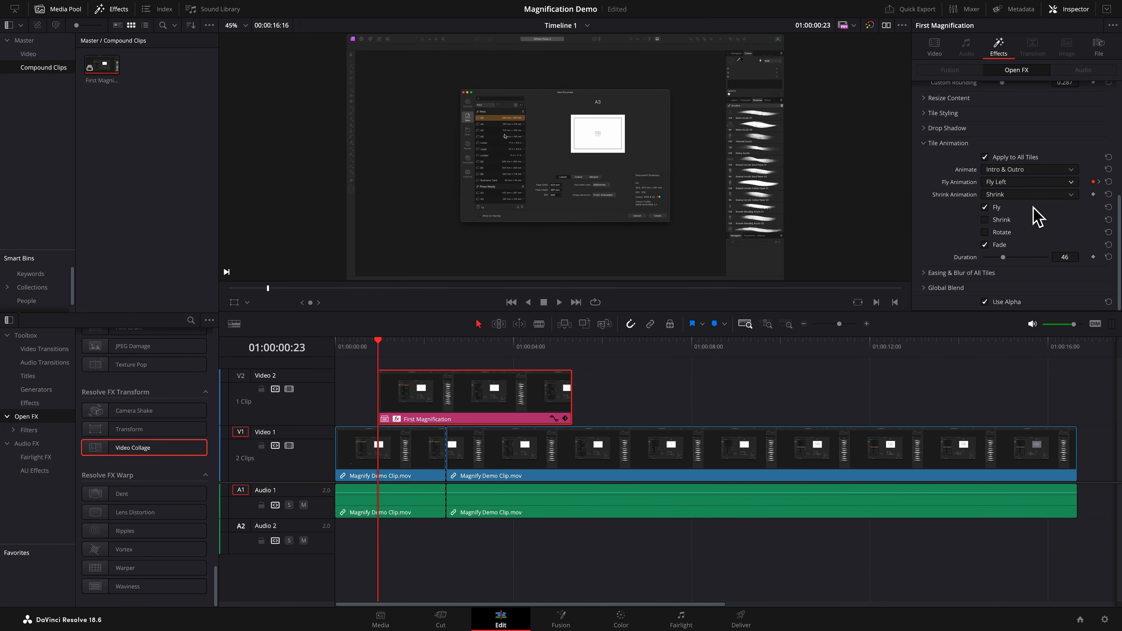
key(space)
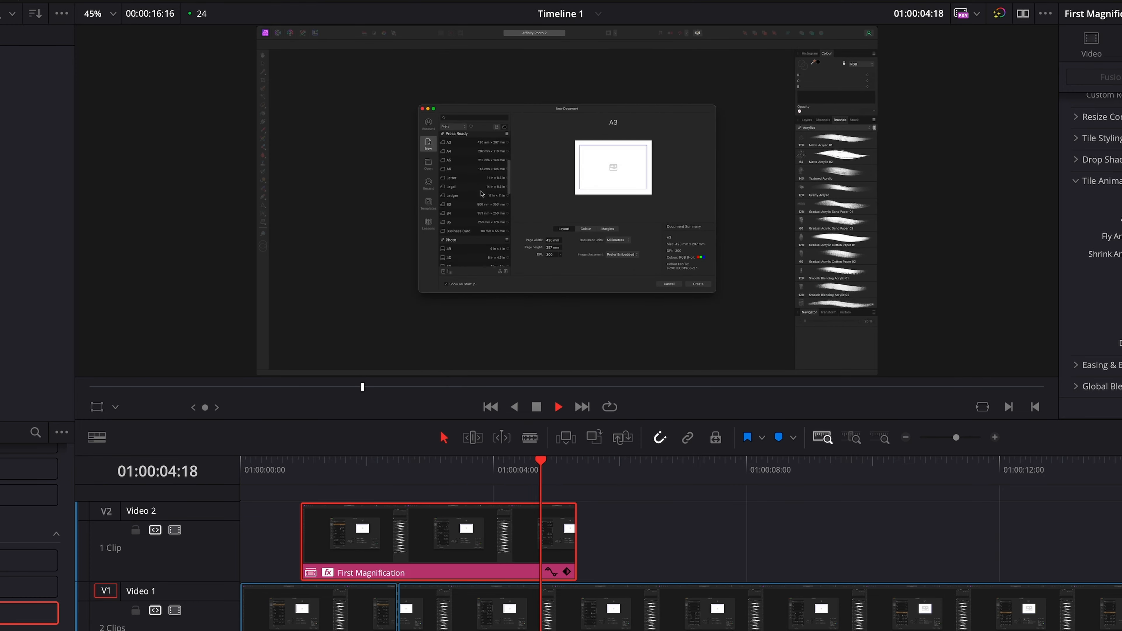
key(space)
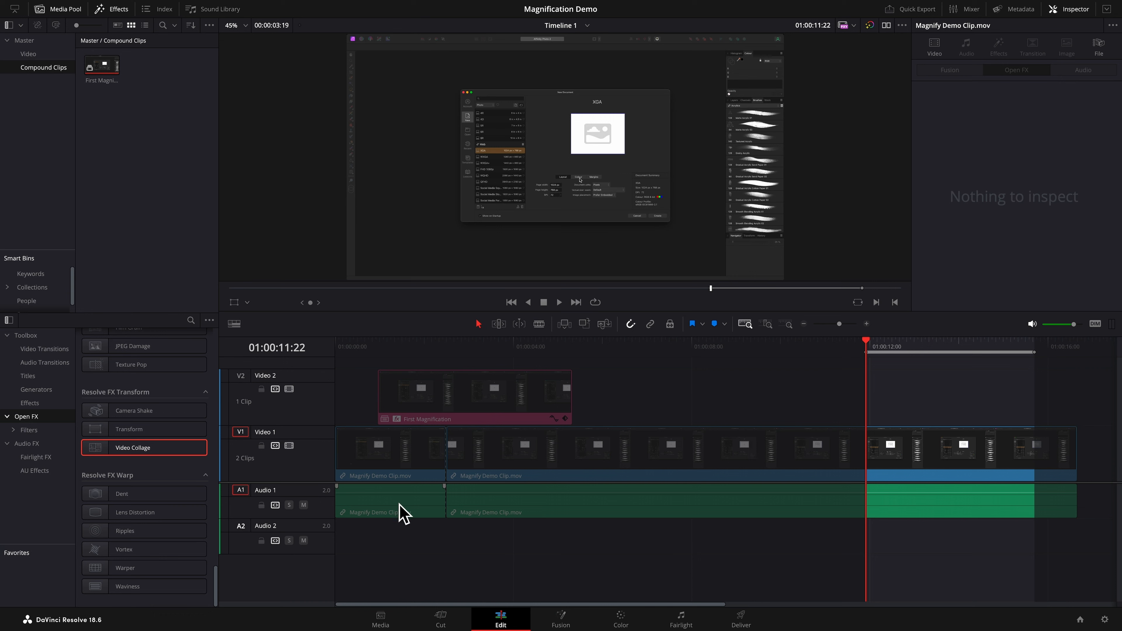
Paste the copied range onto Video 2 at 01:00:11:22, excluding Video 1 and Audio 1 from auto track selection only during the paste.
click(276, 507)
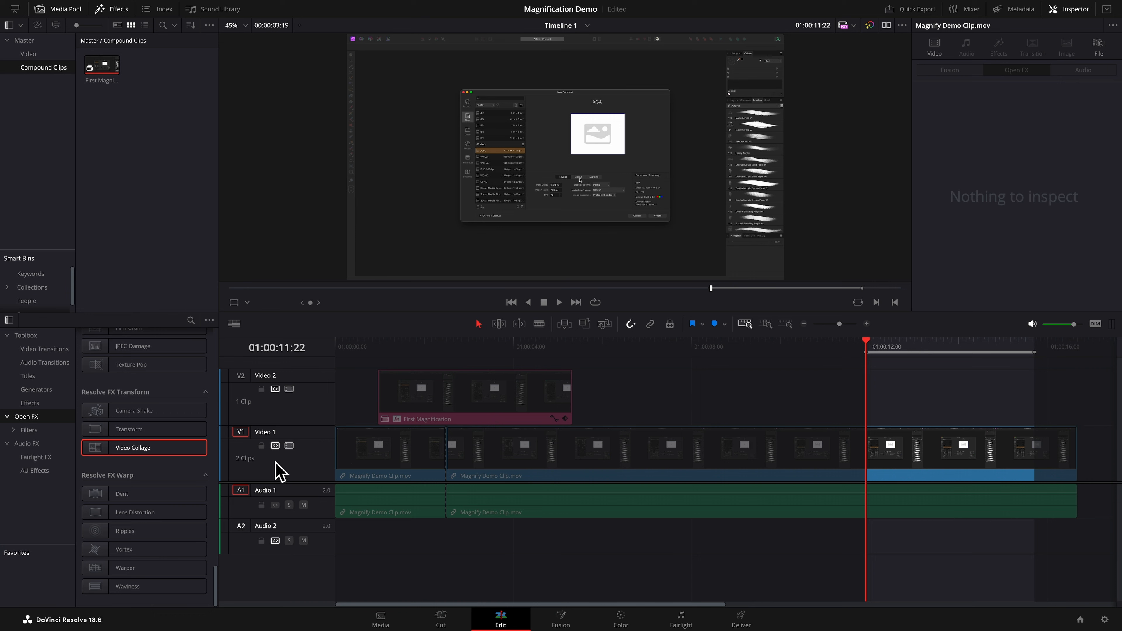
click(275, 446)
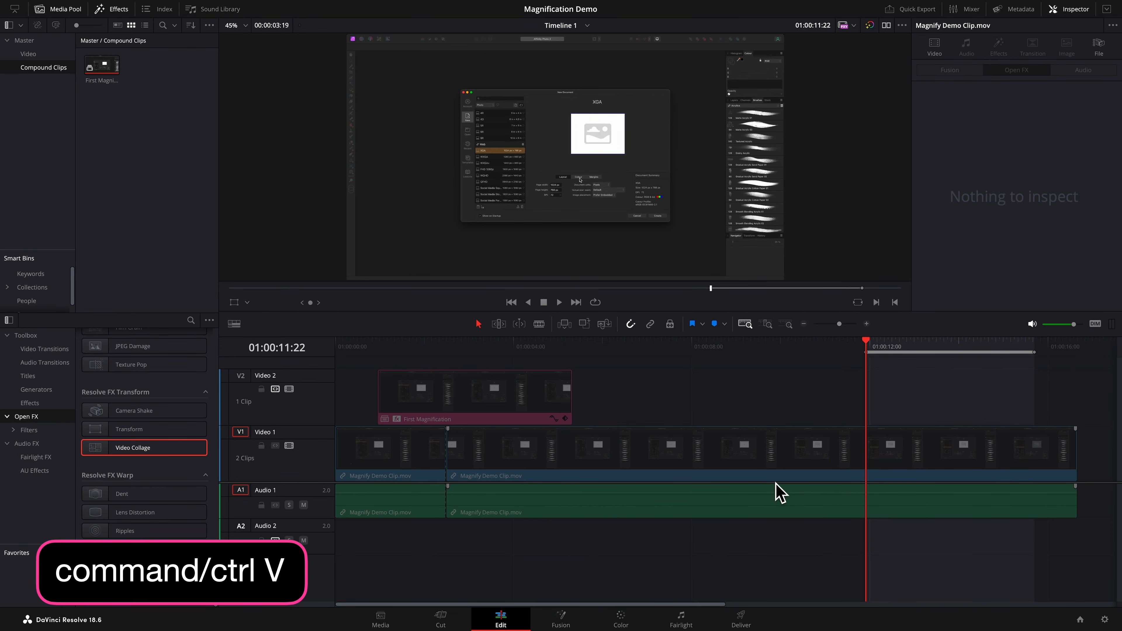
key(ctrl+v)
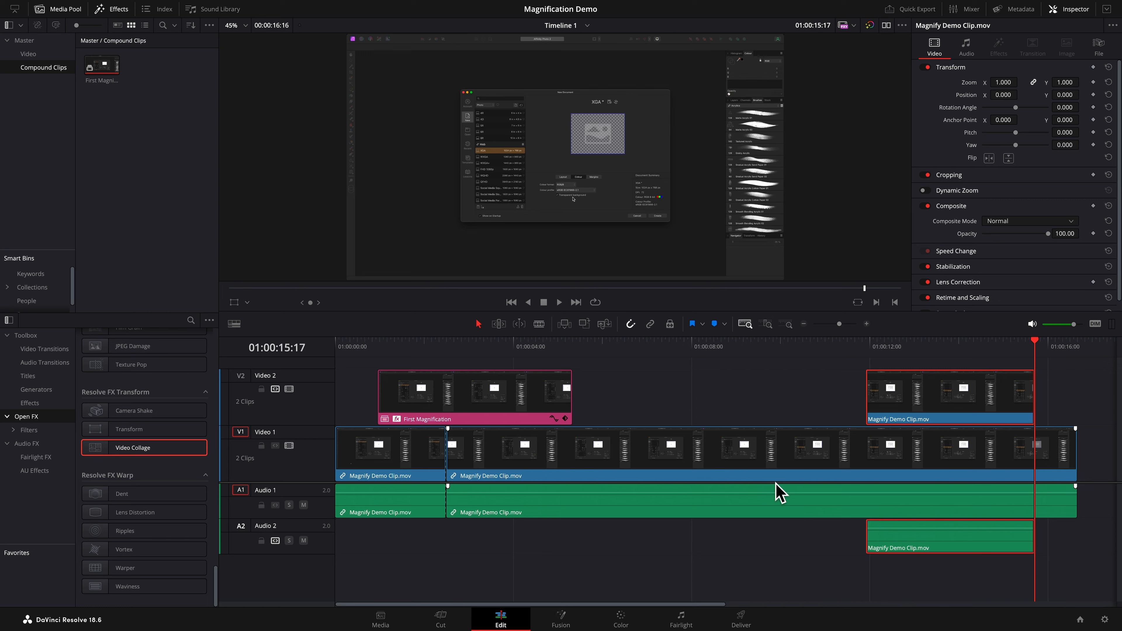
click(276, 506)
click(275, 446)
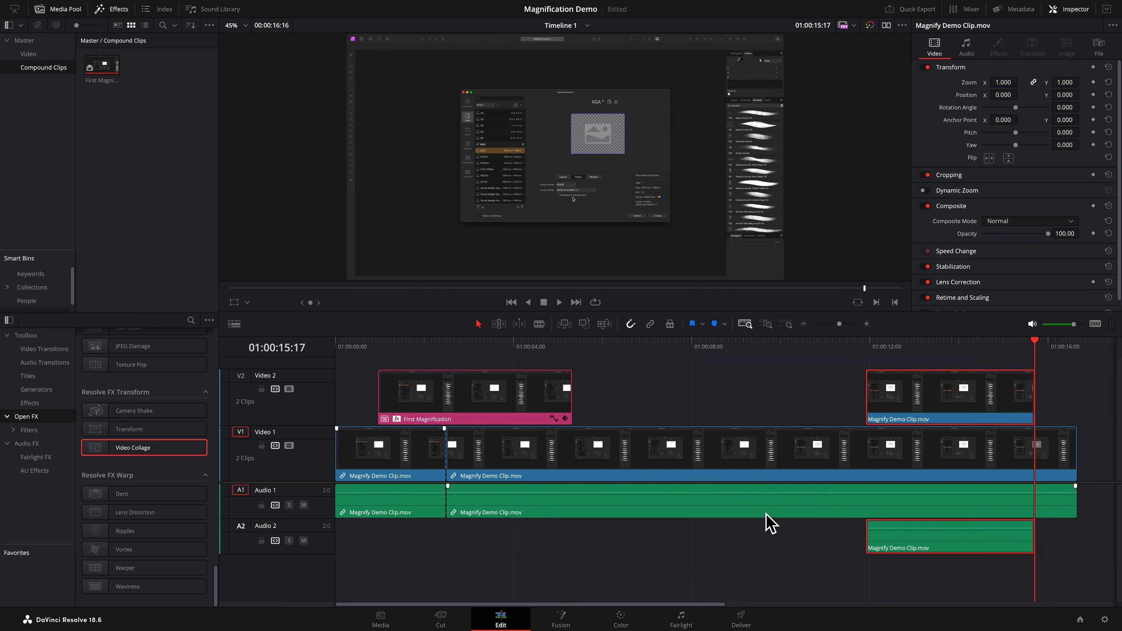
Delete the pasted audio clip from the Audio 2 track, keeping its video on Video 2.
click(829, 548)
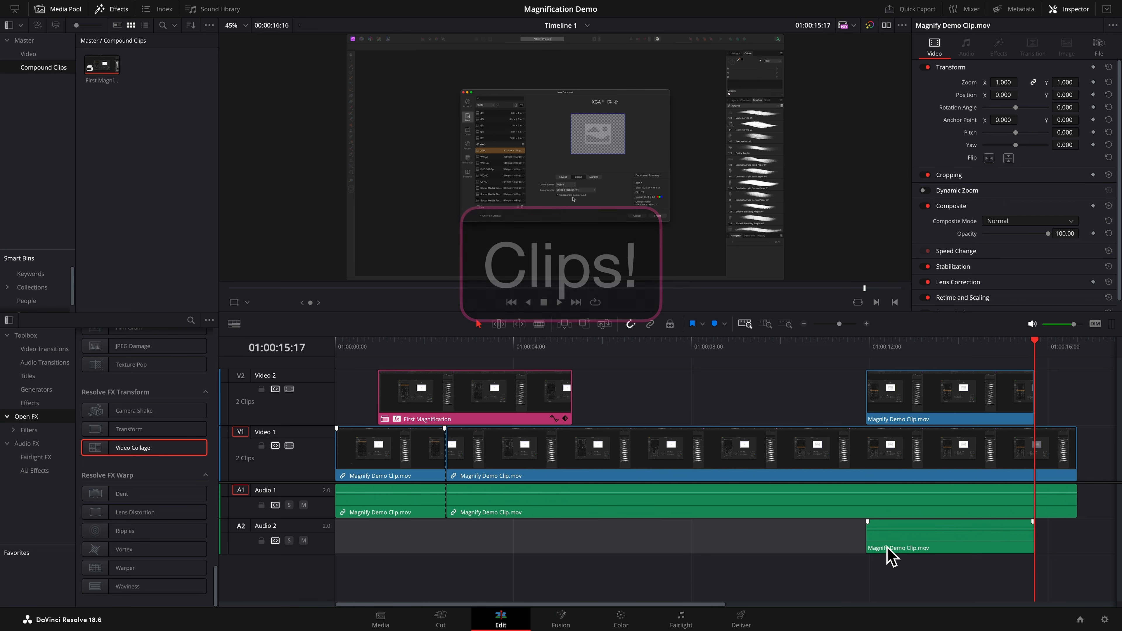
click(898, 547)
key(Delete)
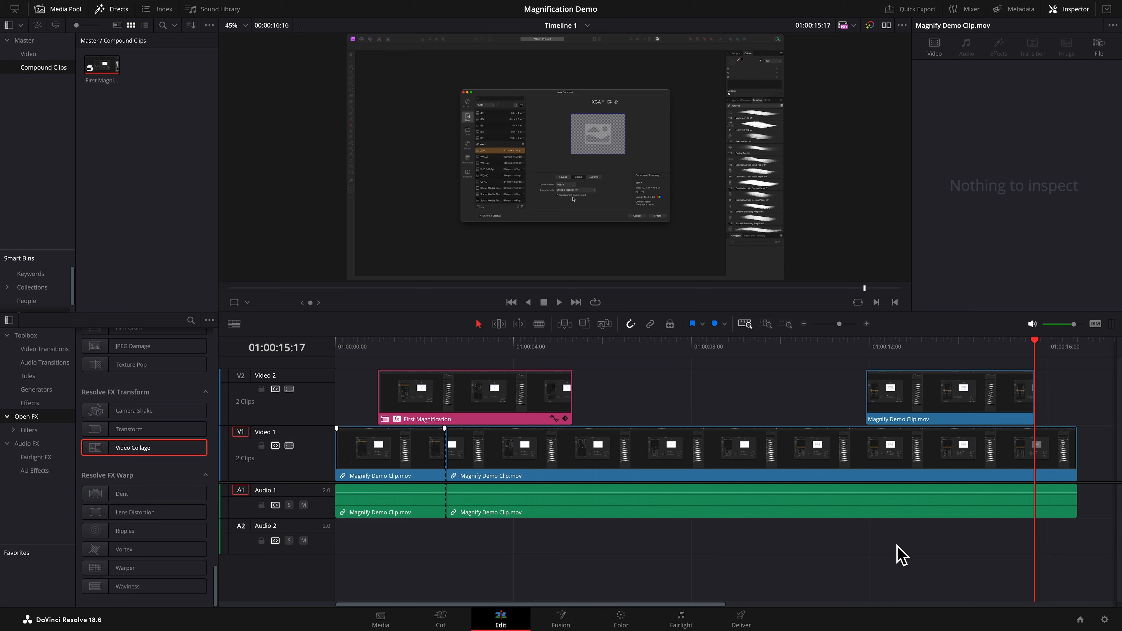
Copy the First Magnification clip and paste only its Plugins attributes onto the second Video 2 clip, using Maintain Timing for keyframes.
click(517, 420)
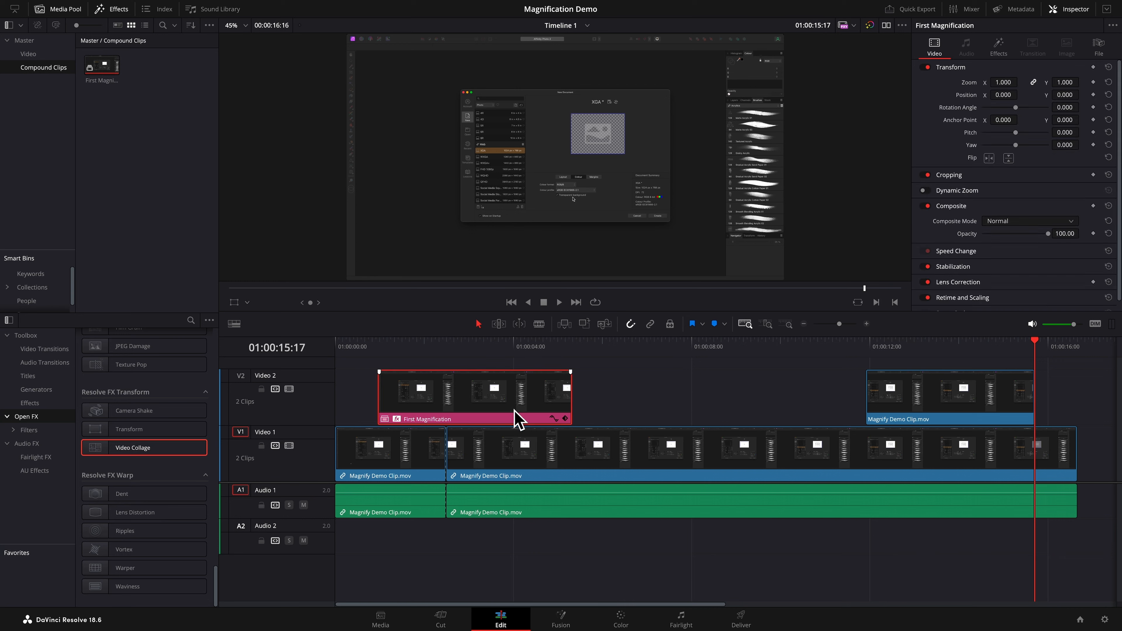
right_click(516, 418)
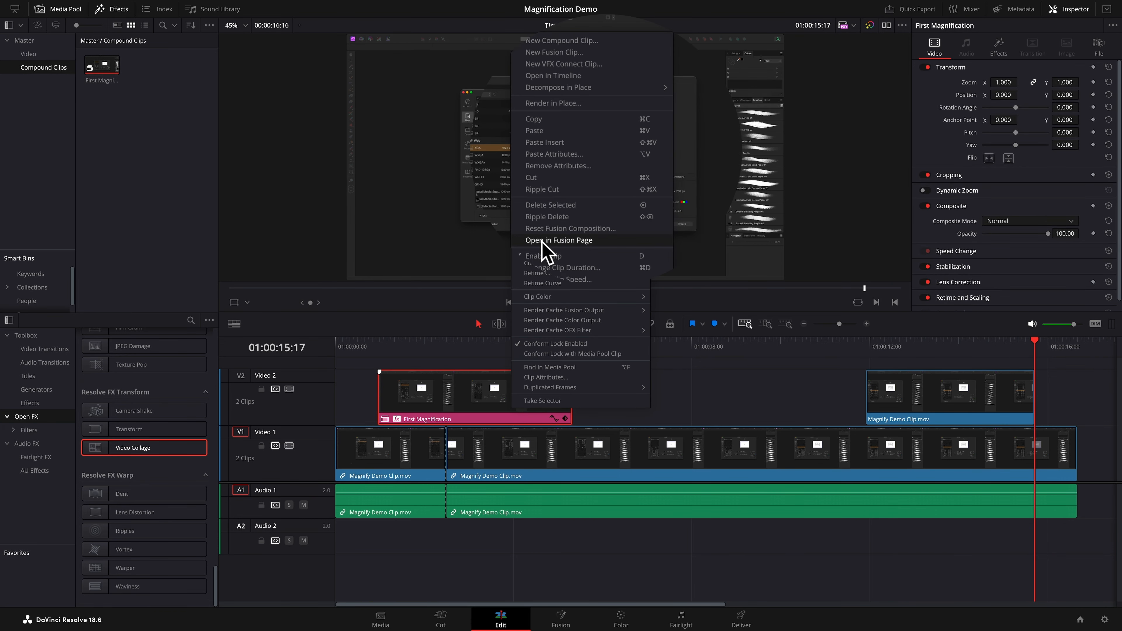
click(540, 124)
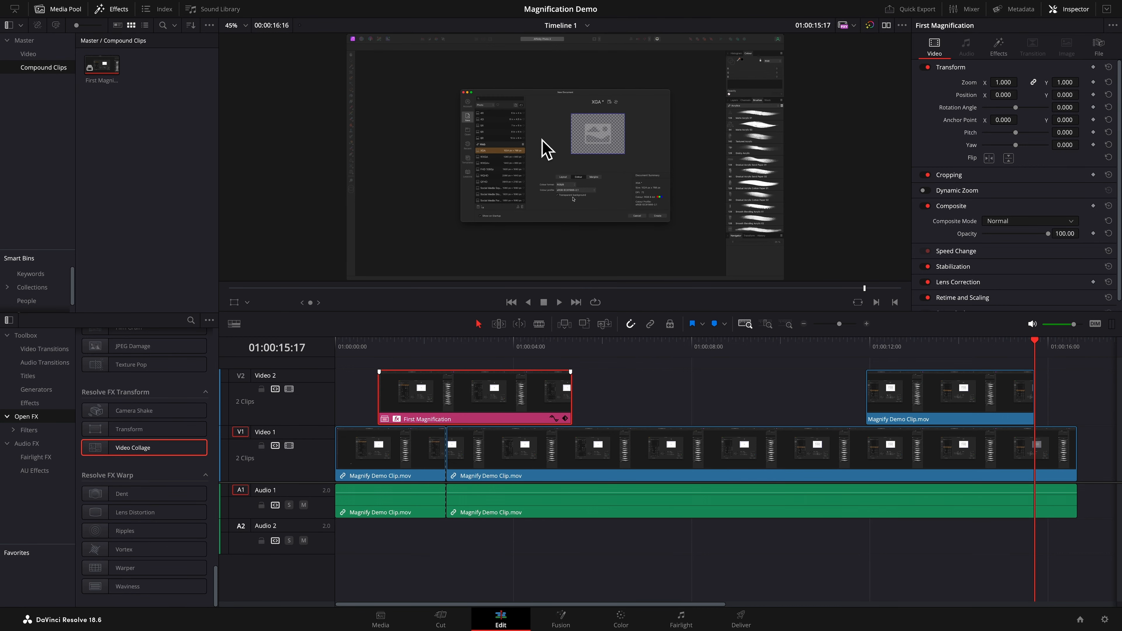
click(906, 389)
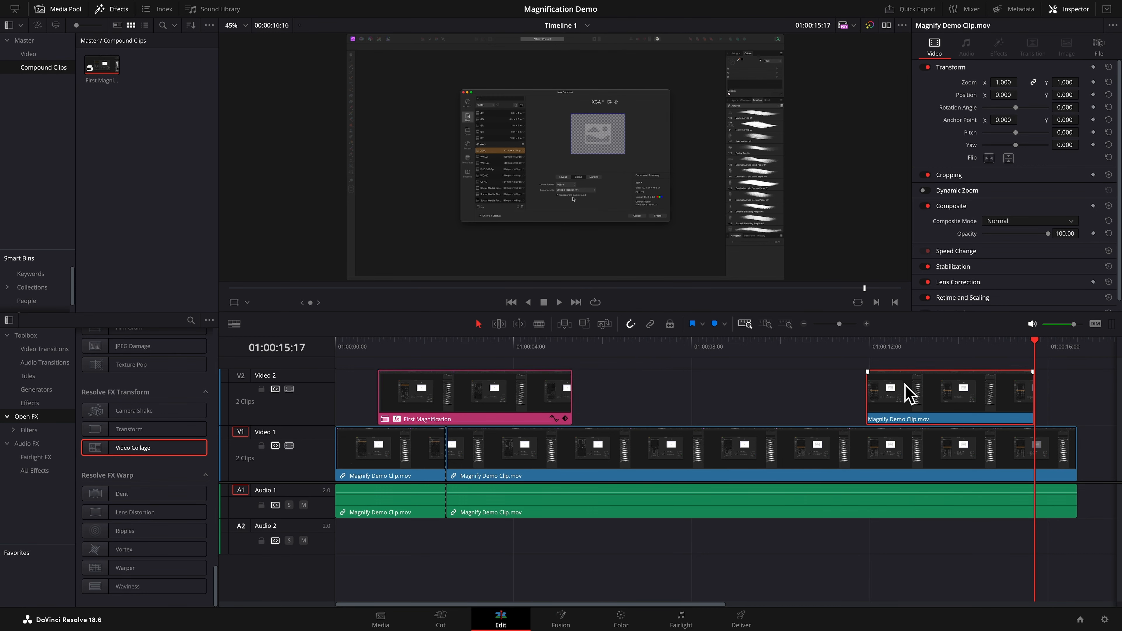
right_click(908, 392)
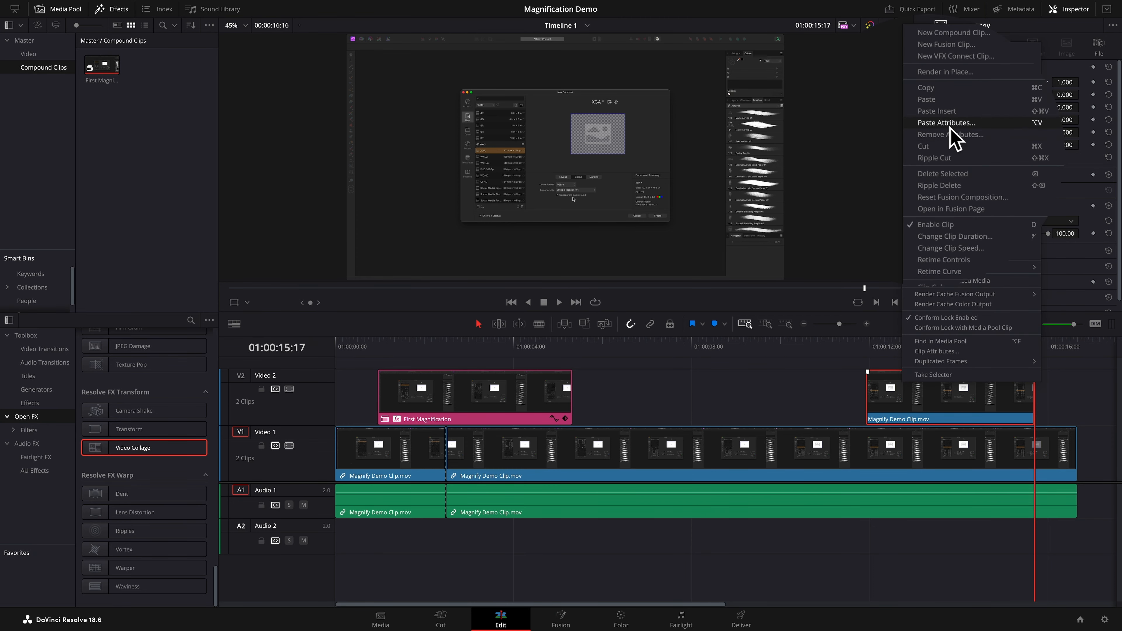
click(939, 126)
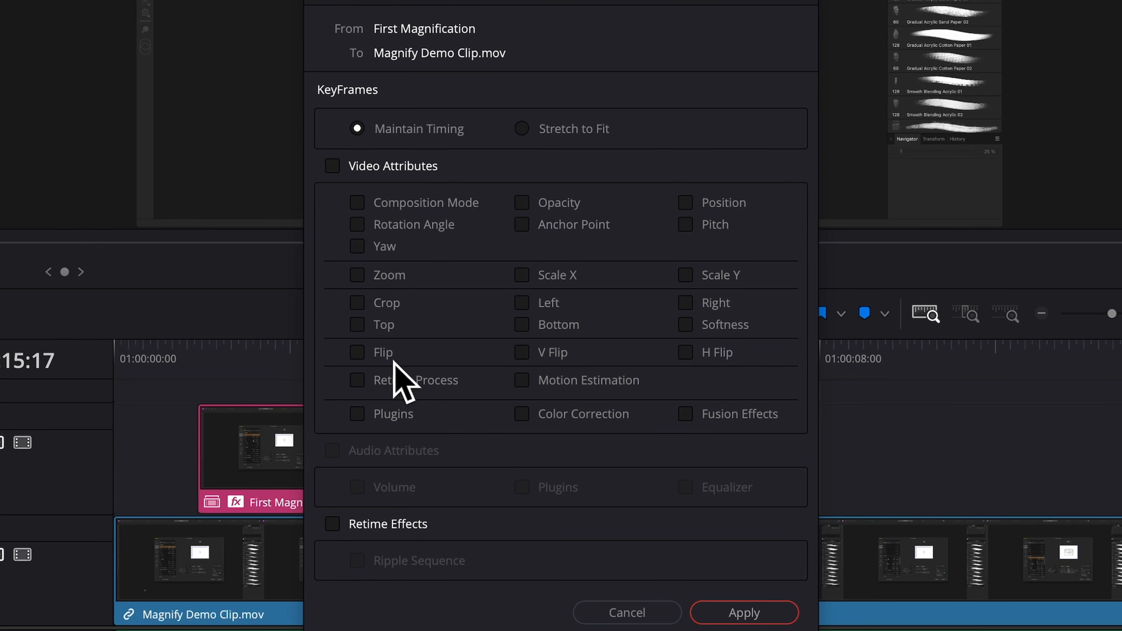
click(366, 418)
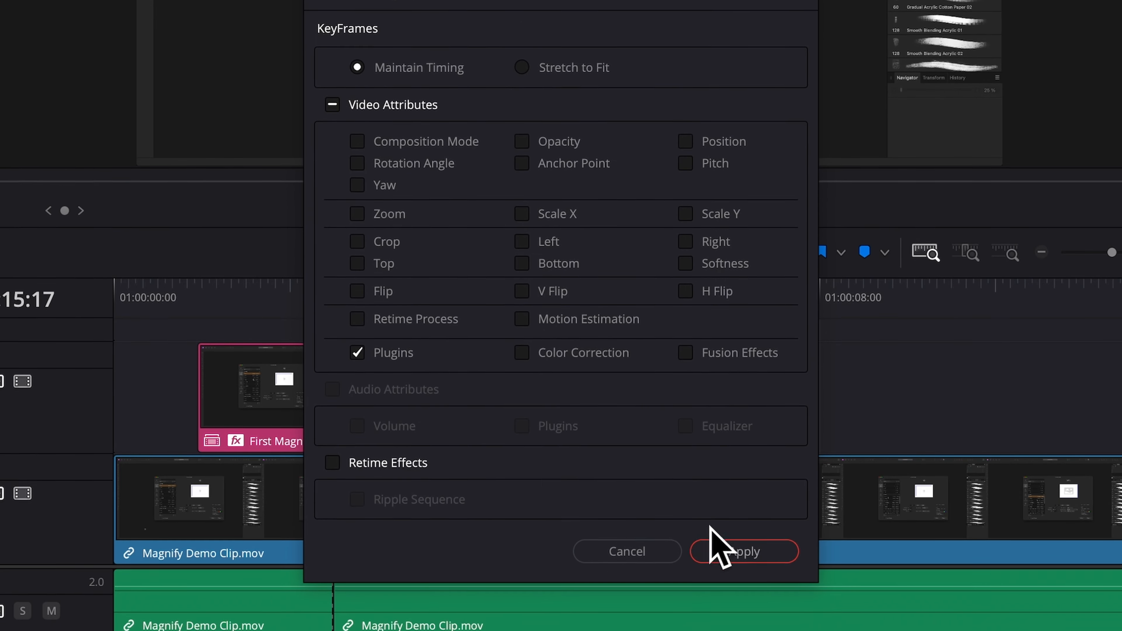
click(747, 537)
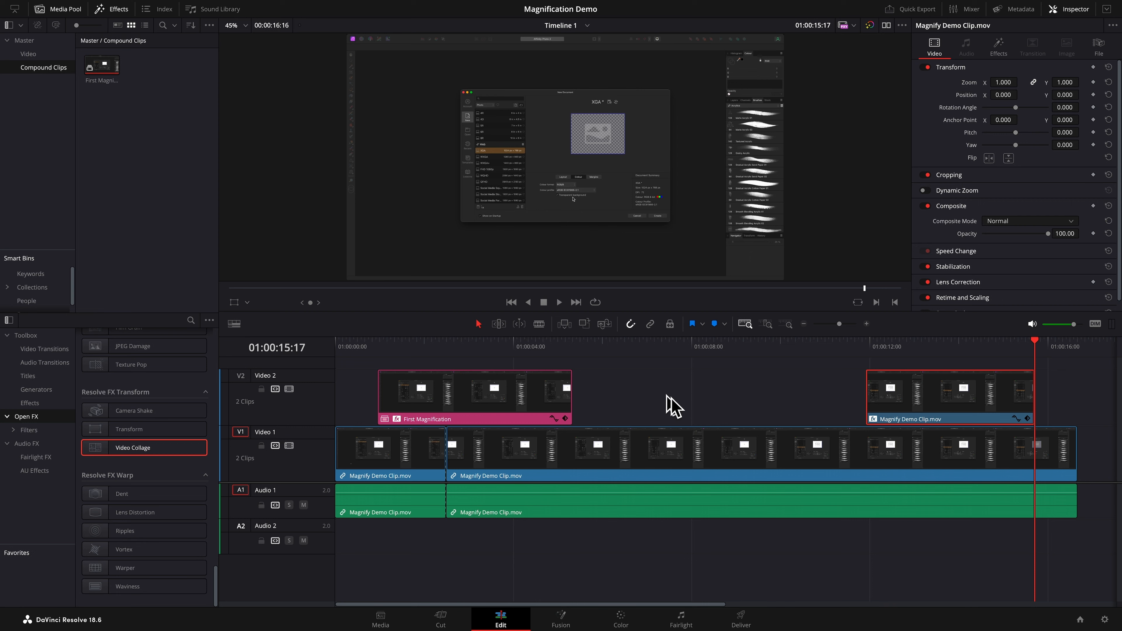
At 01:00:13:22, set the second clip's collage layout to a horizontal offset of 0.012 and a vertical offset of -0.058.
click(989, 345)
drag(989, 346, 956, 347)
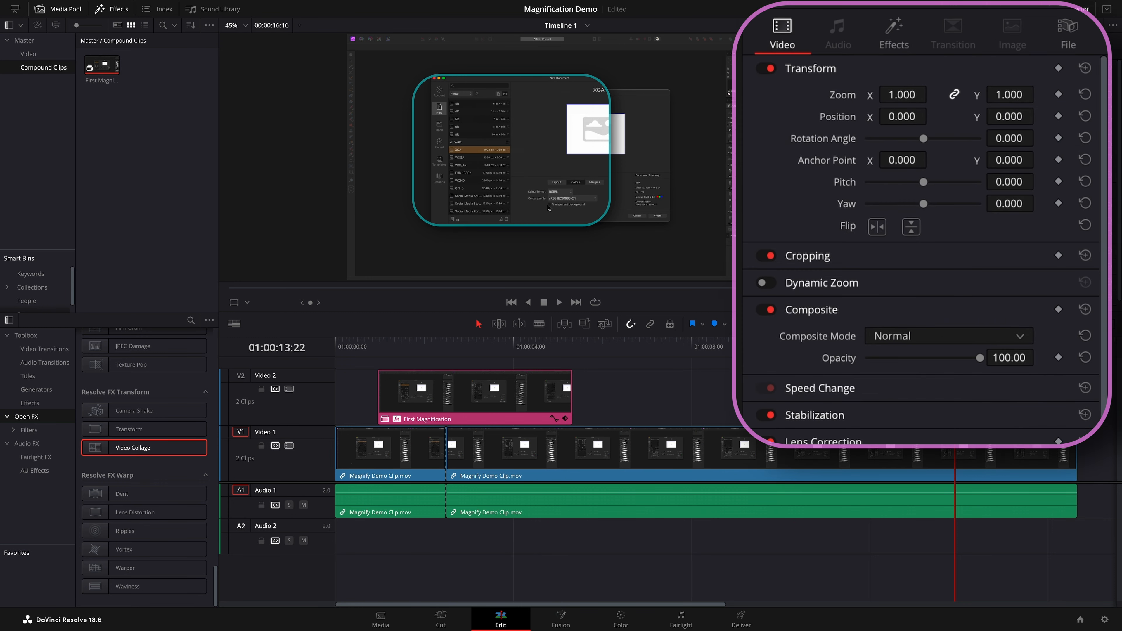
click(896, 44)
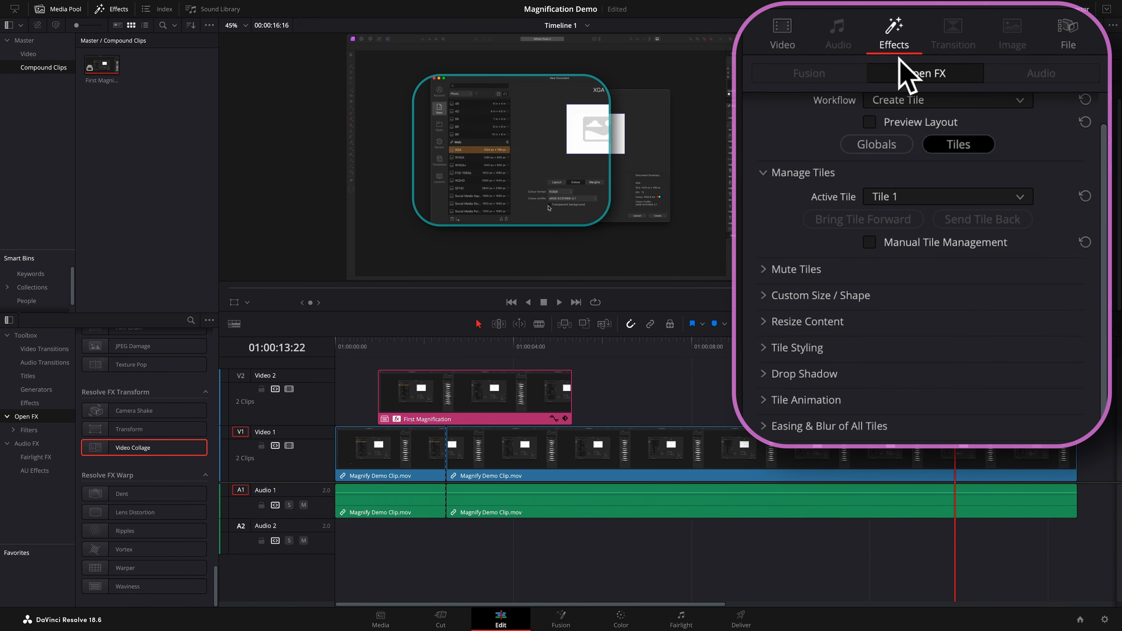
click(882, 148)
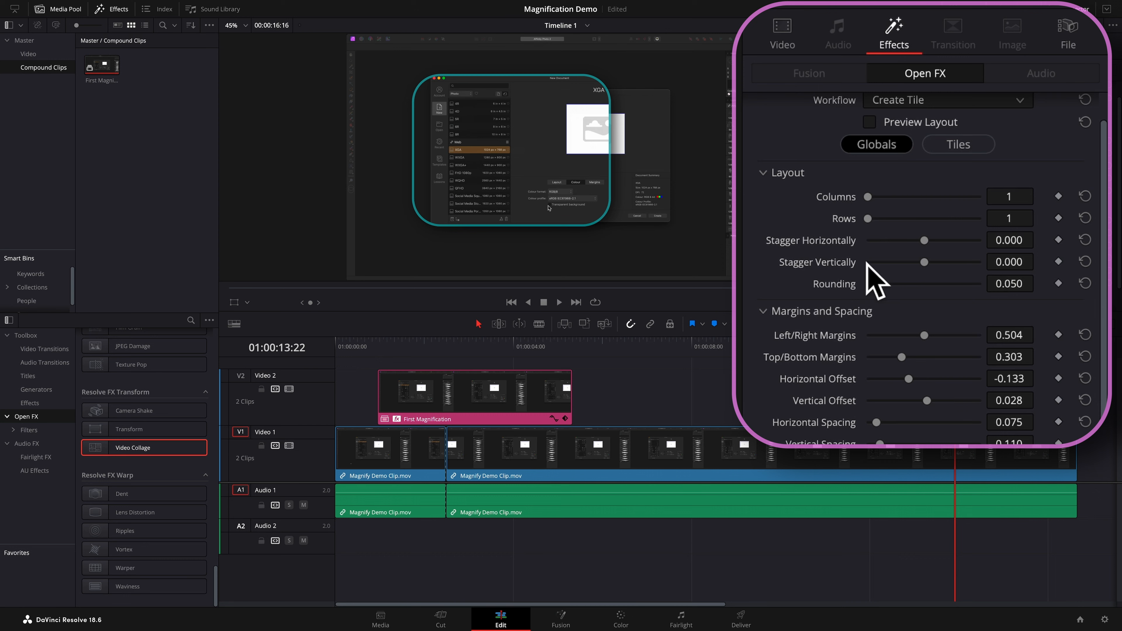
drag(909, 379, 926, 403)
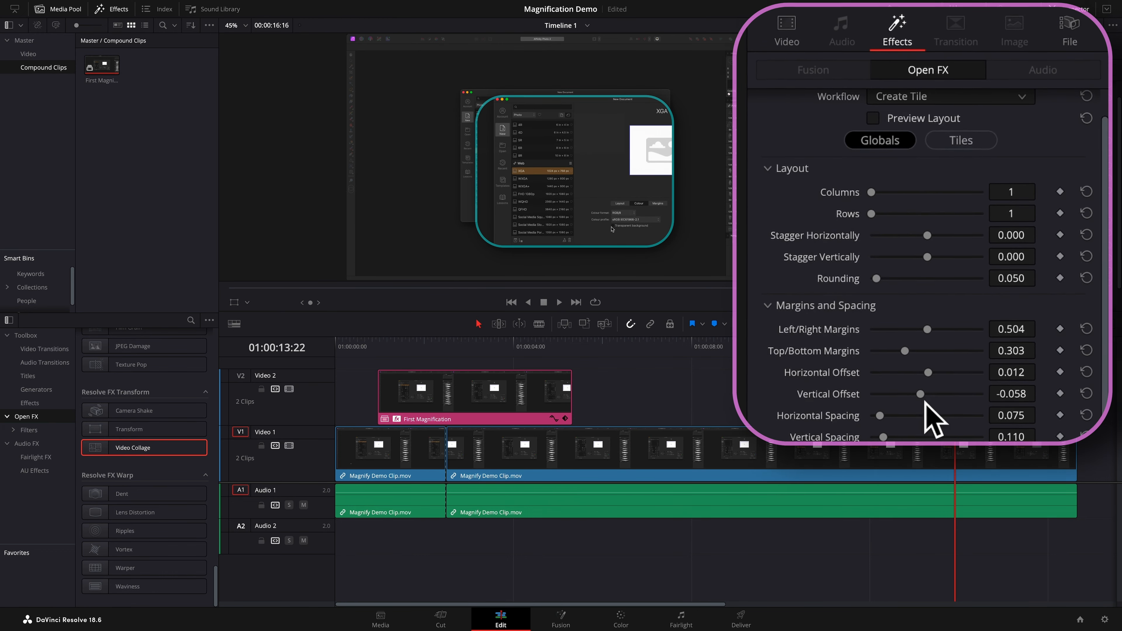
Reposition the content inside the second clip's tile by setting its pan to 0.017 and tilt to -0.070.
click(961, 140)
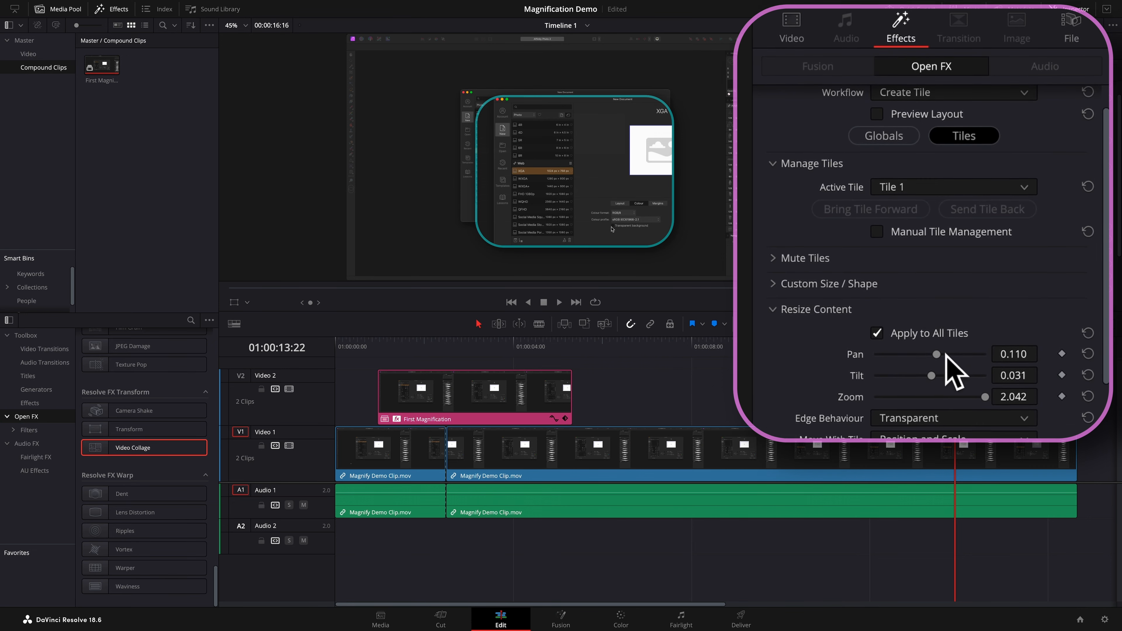
drag(1014, 353, 1033, 375)
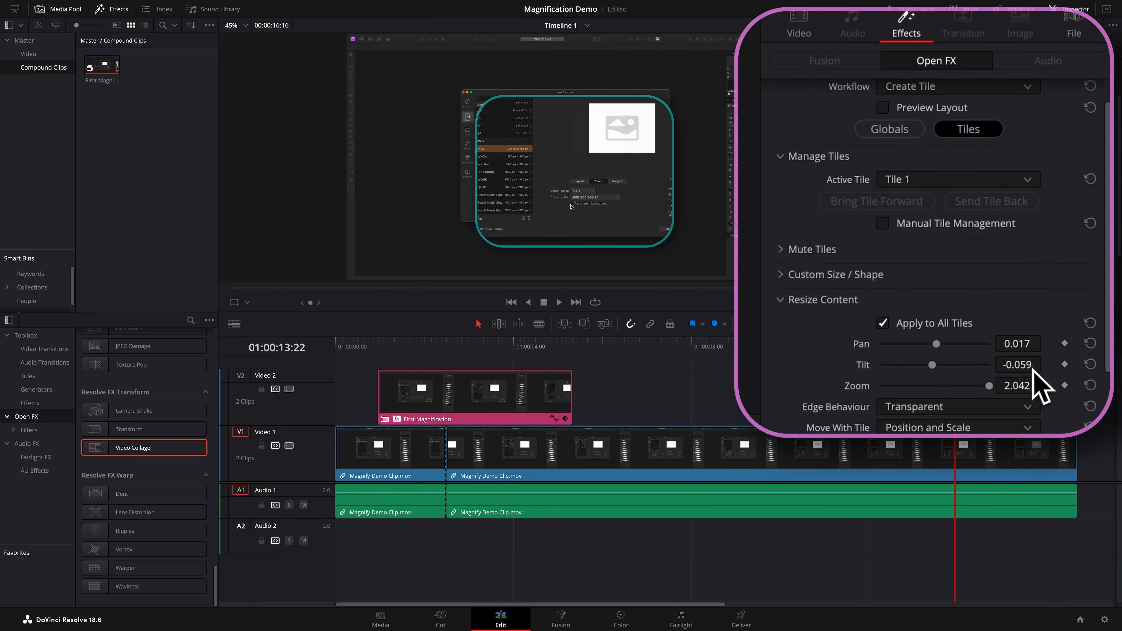
drag(937, 373, 939, 372)
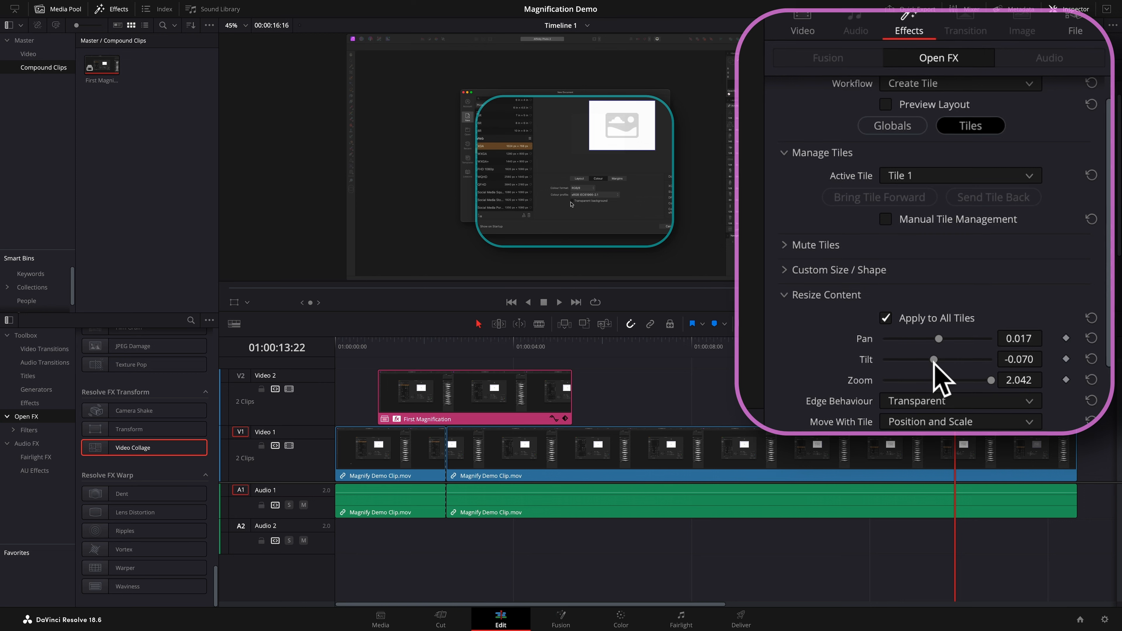
click(786, 295)
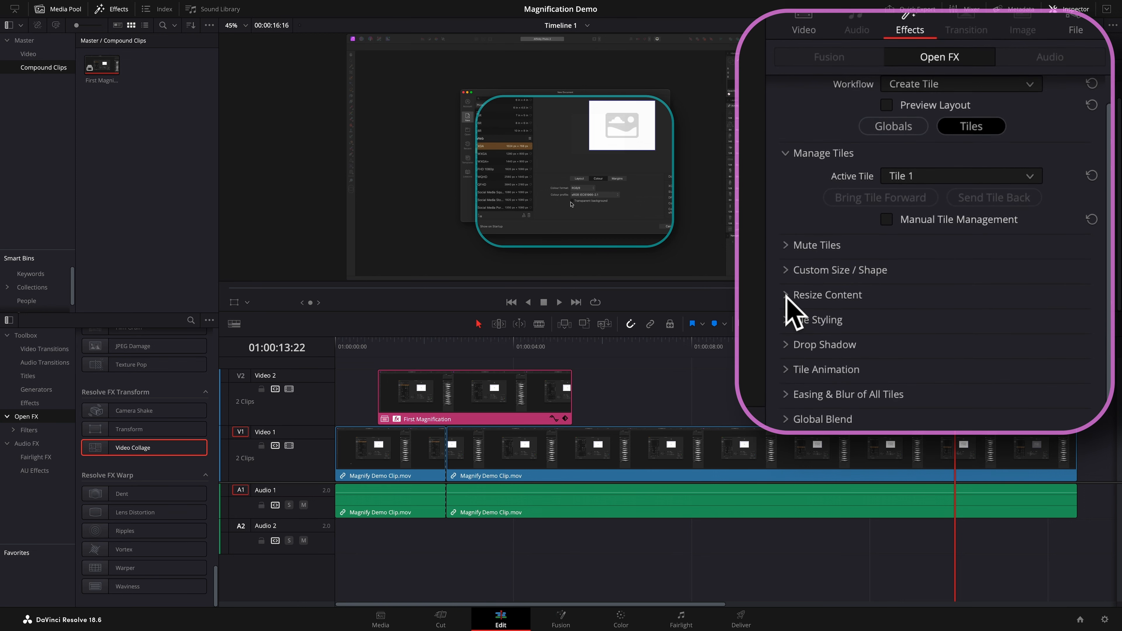
Turn off the Fly option in the second clip's tile animation and set the animation duration to 22.
click(790, 369)
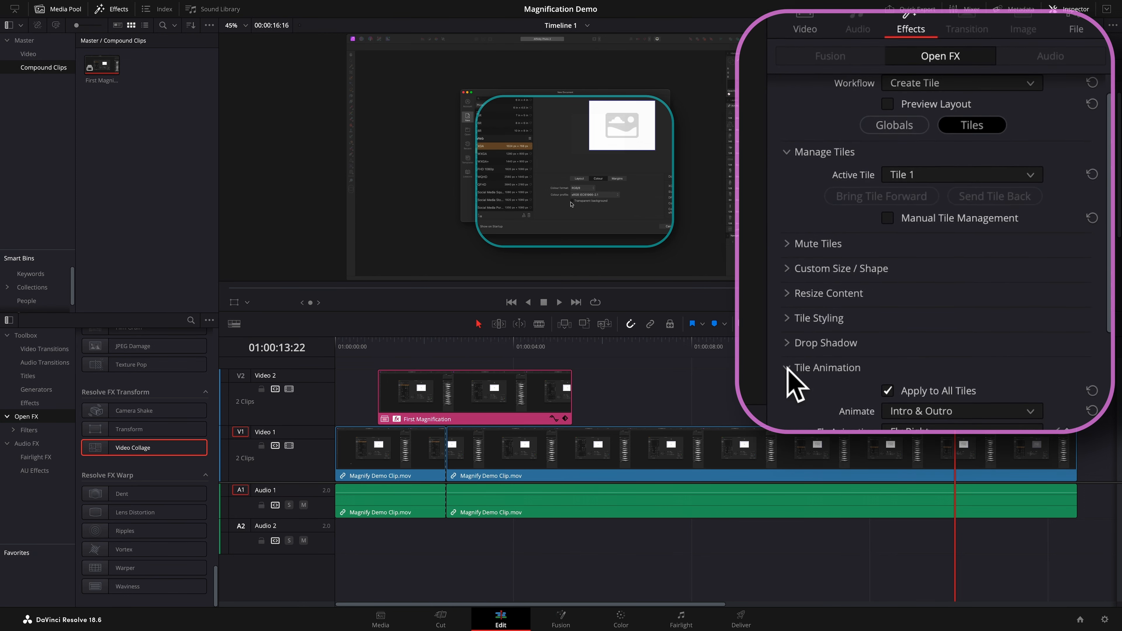
scroll(845, 391, down, 5)
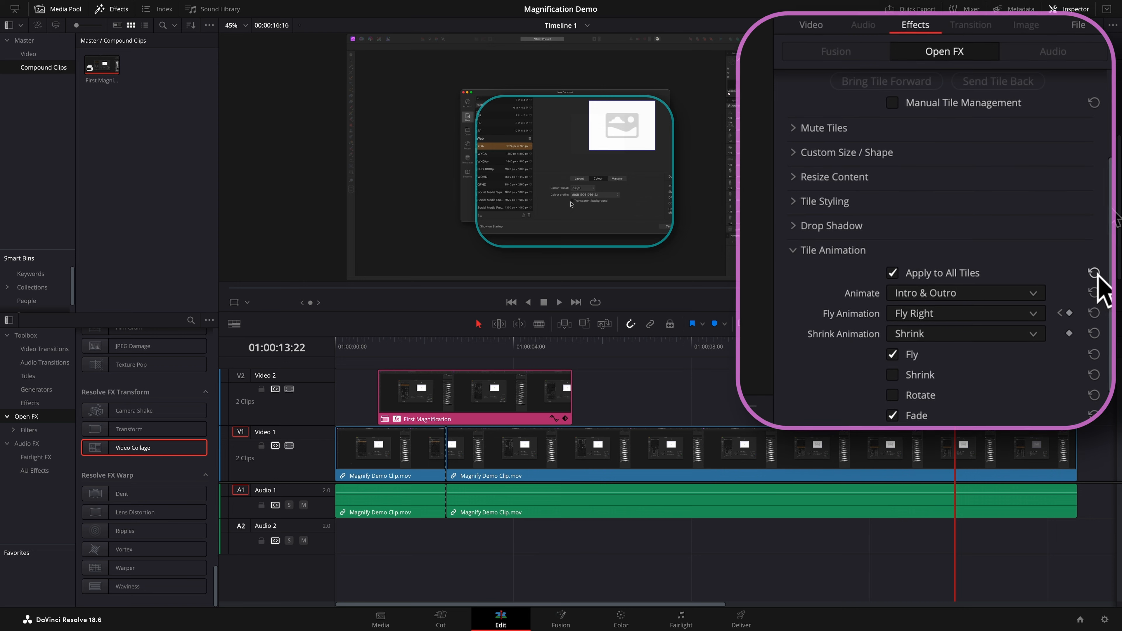
click(895, 354)
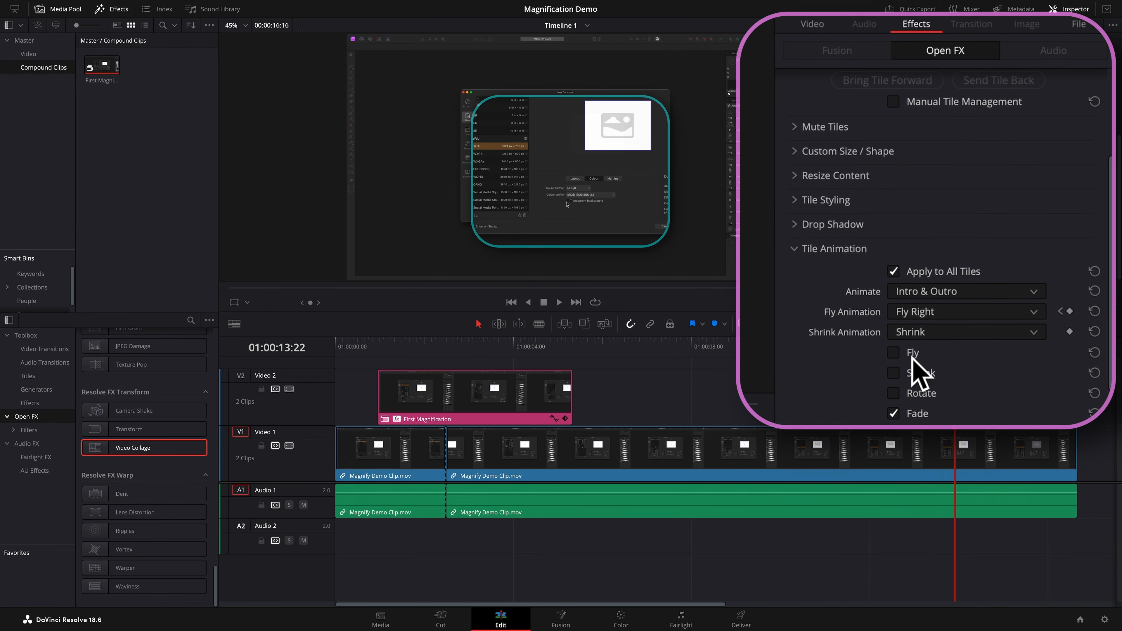
scroll(930, 355, down, 3)
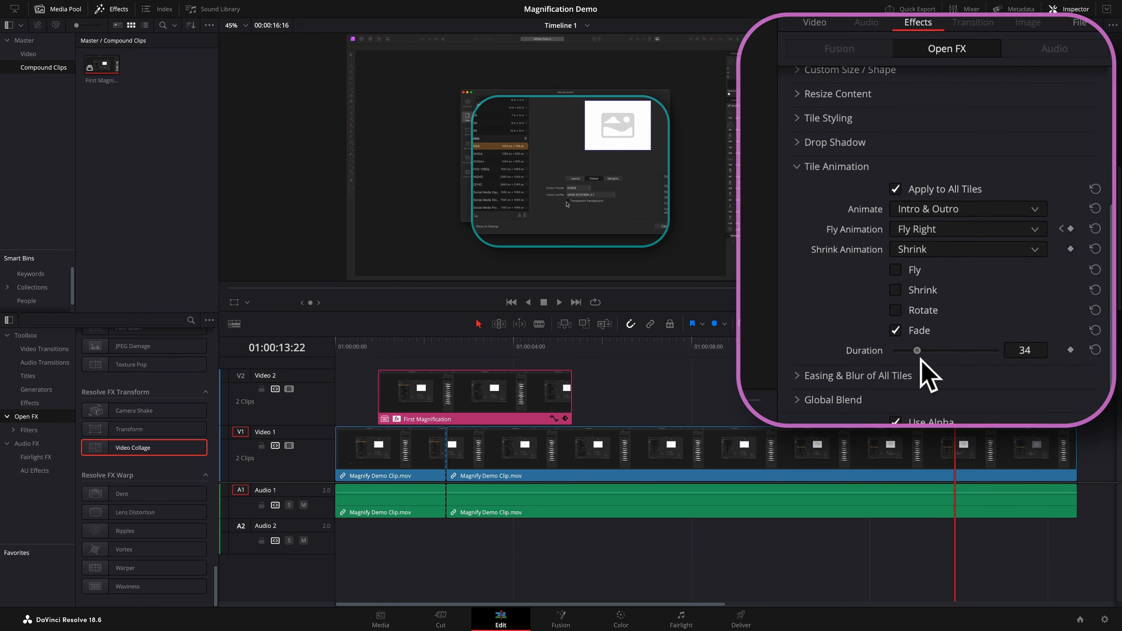
drag(913, 358, 913, 357)
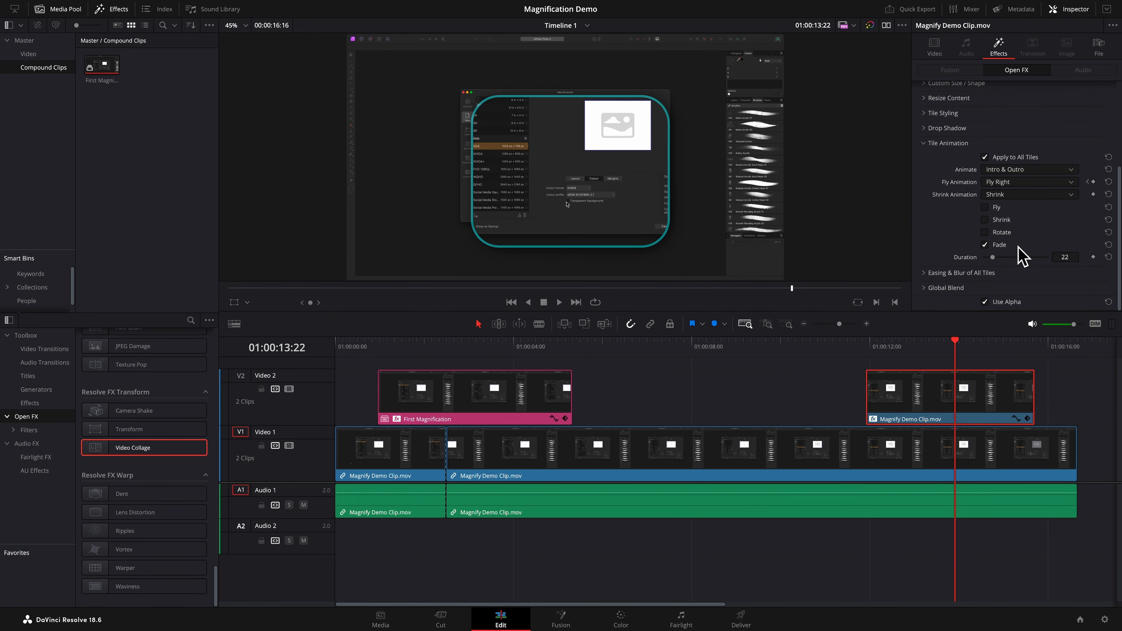
Play the second magnification clip from its start to preview the fade-only animation.
key(Up)
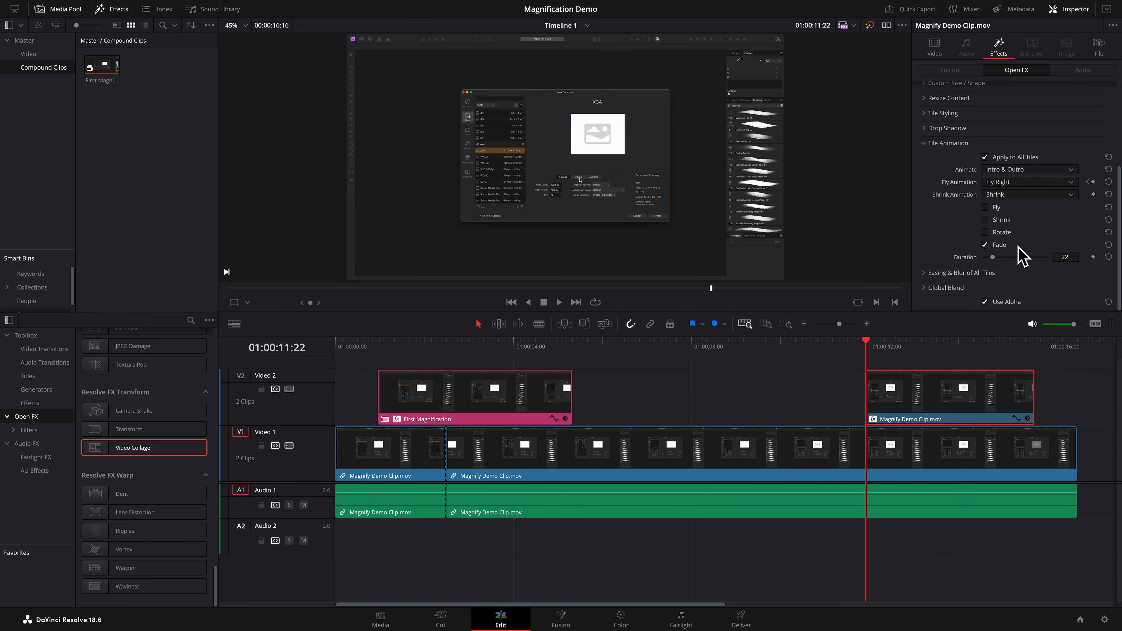
key(space)
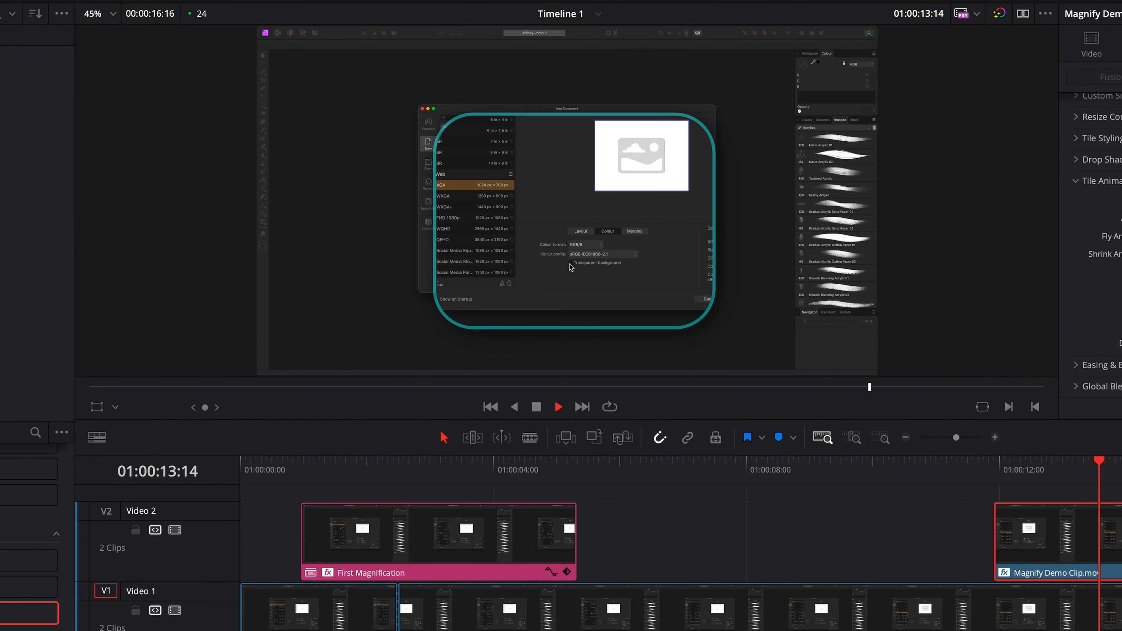